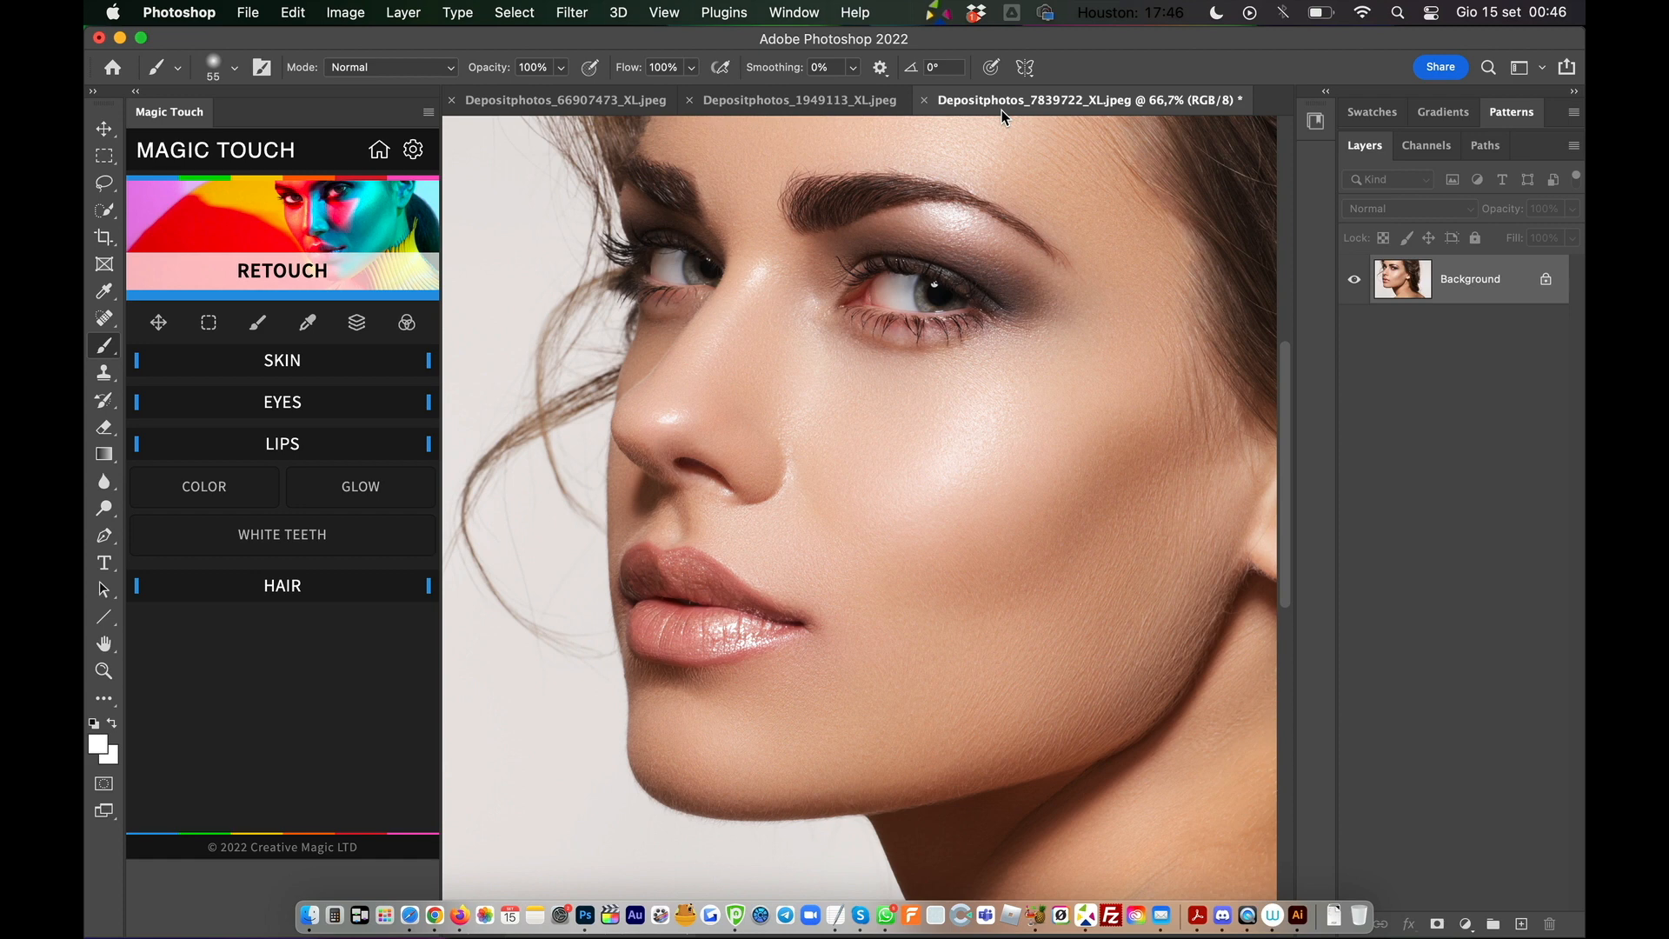
Apply the Magic Touch Retouch lips Glow effect to the Depositphotos_7839722_XL.jpeg portrait.
{"action": "key", "text": "super+1"}
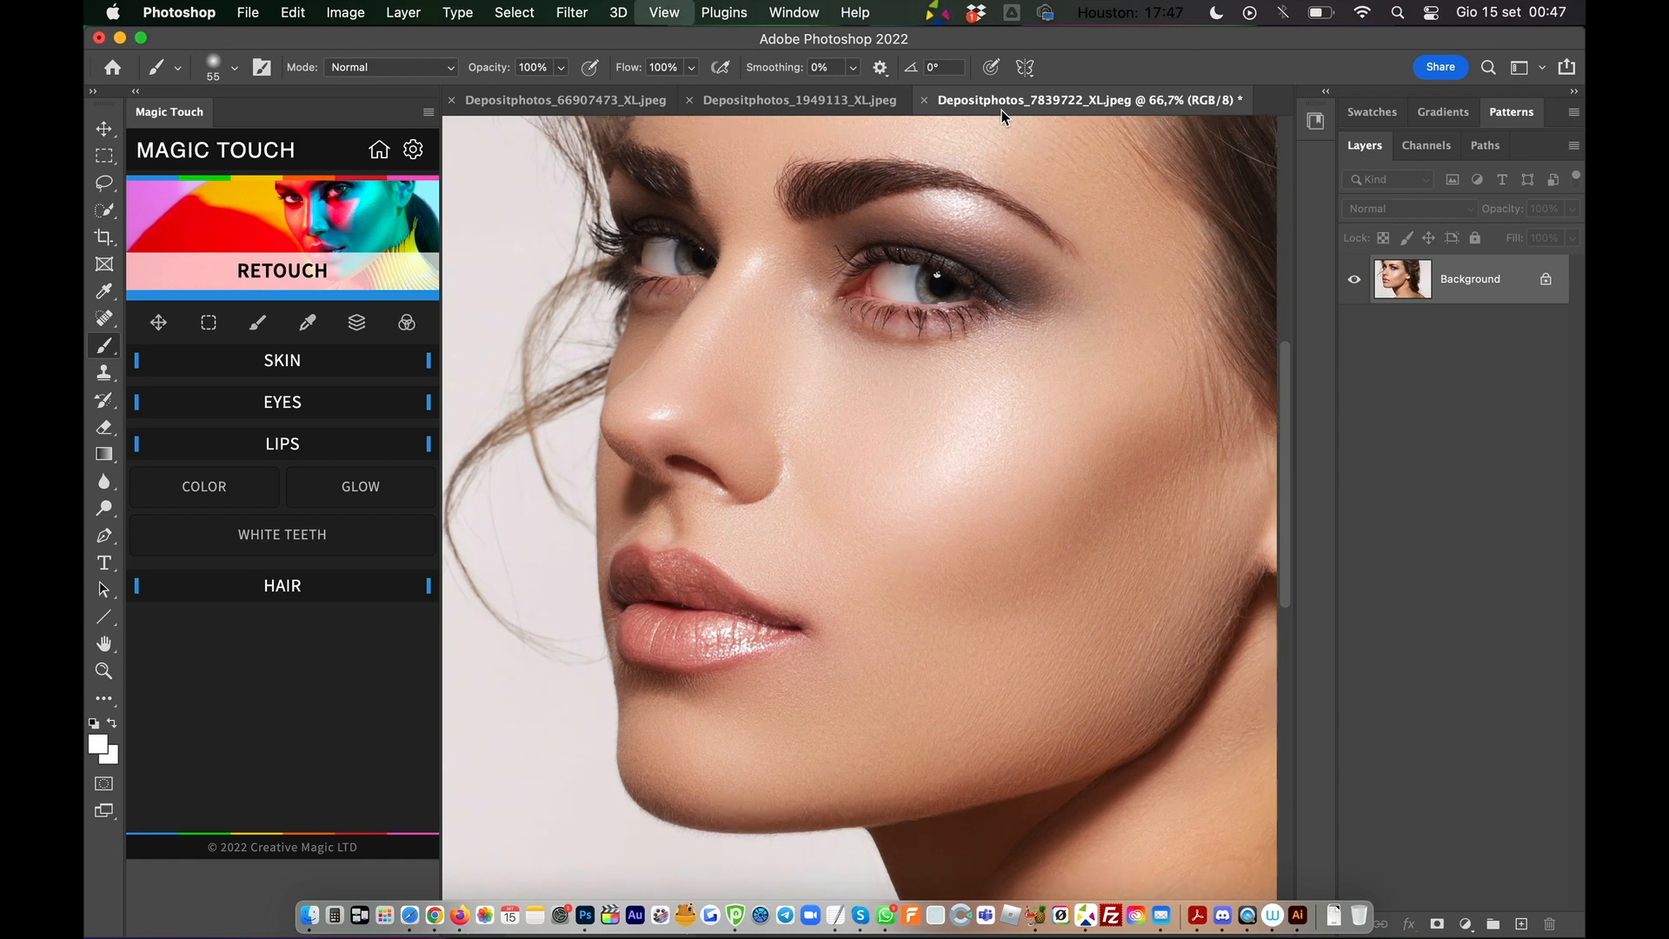
{"action": "mouse_move", "coordinate": [765, 664]}
{"action": "left_mouse_down"}
{"action": "mouse_move", "coordinate": [868, 495]}
{"action": "mouse_move", "coordinate": [854, 492]}
{"action": "left_mouse_up"}
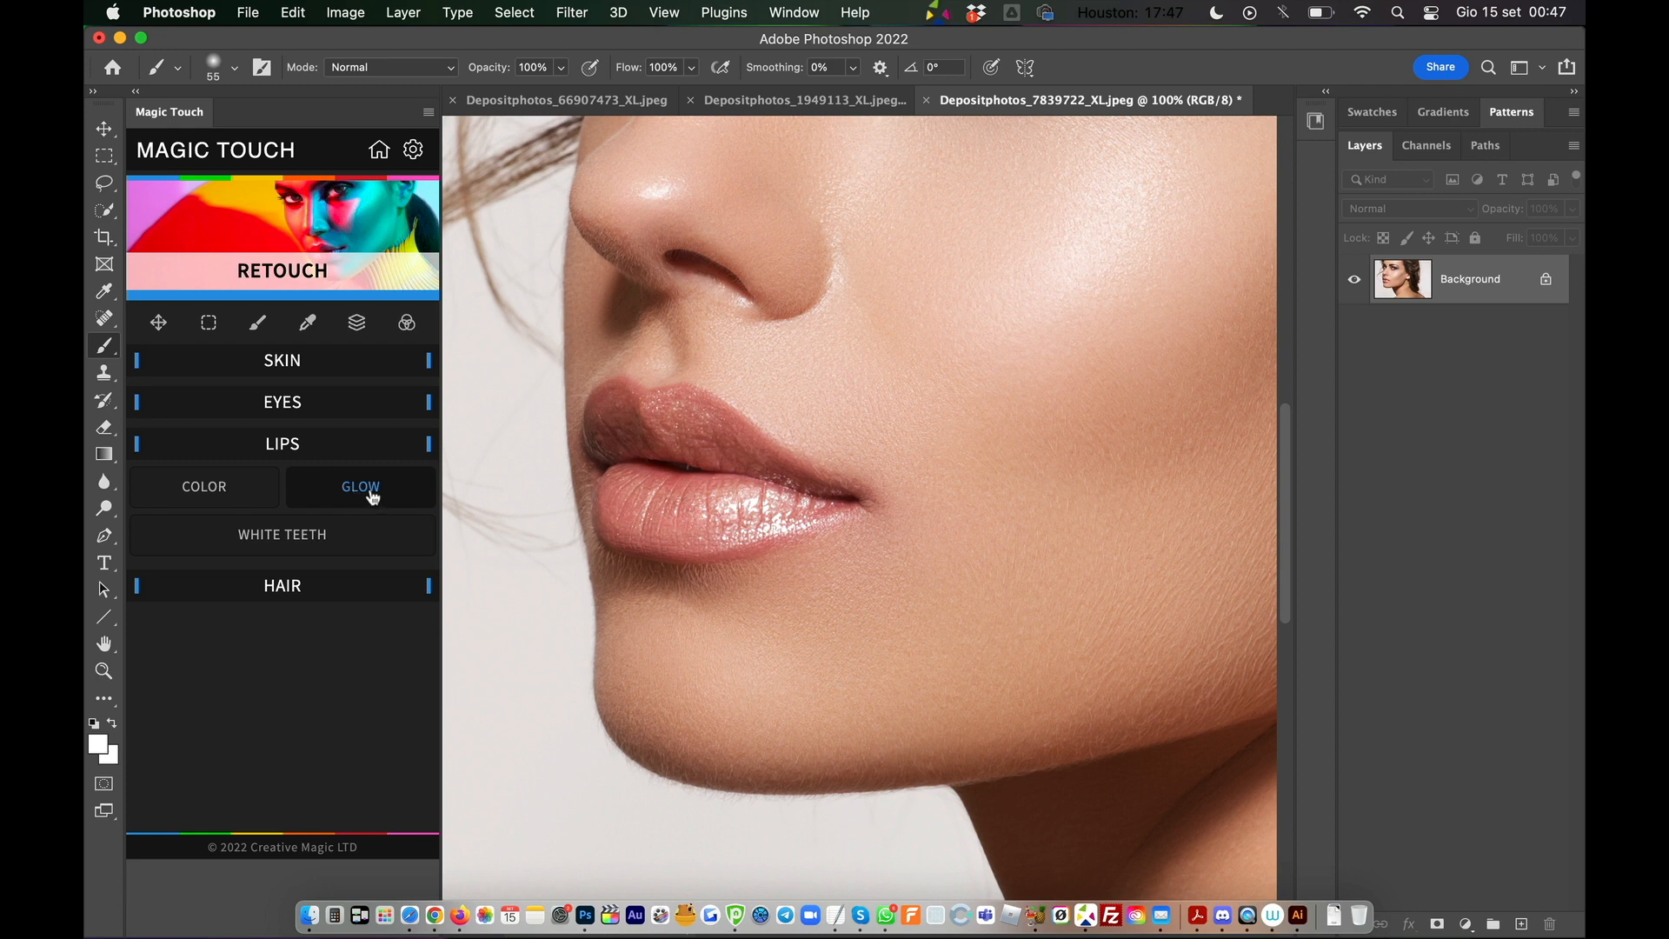
{"action": "left_click", "coordinate": [379, 150]}
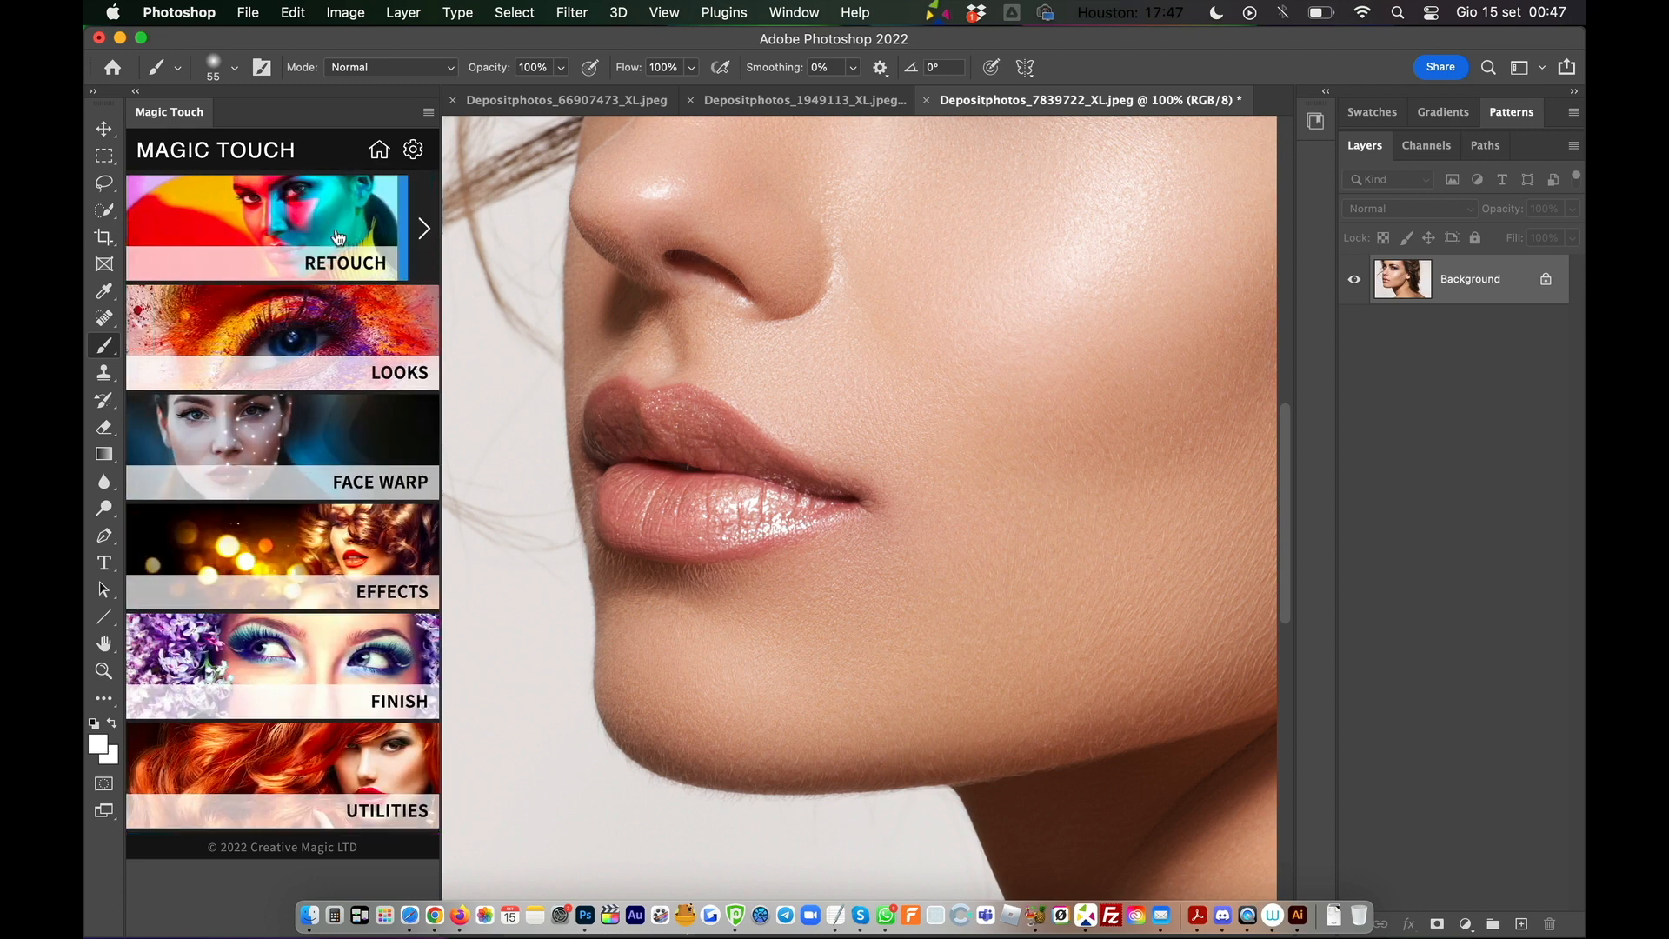
{"action": "left_click", "coordinate": [331, 231]}
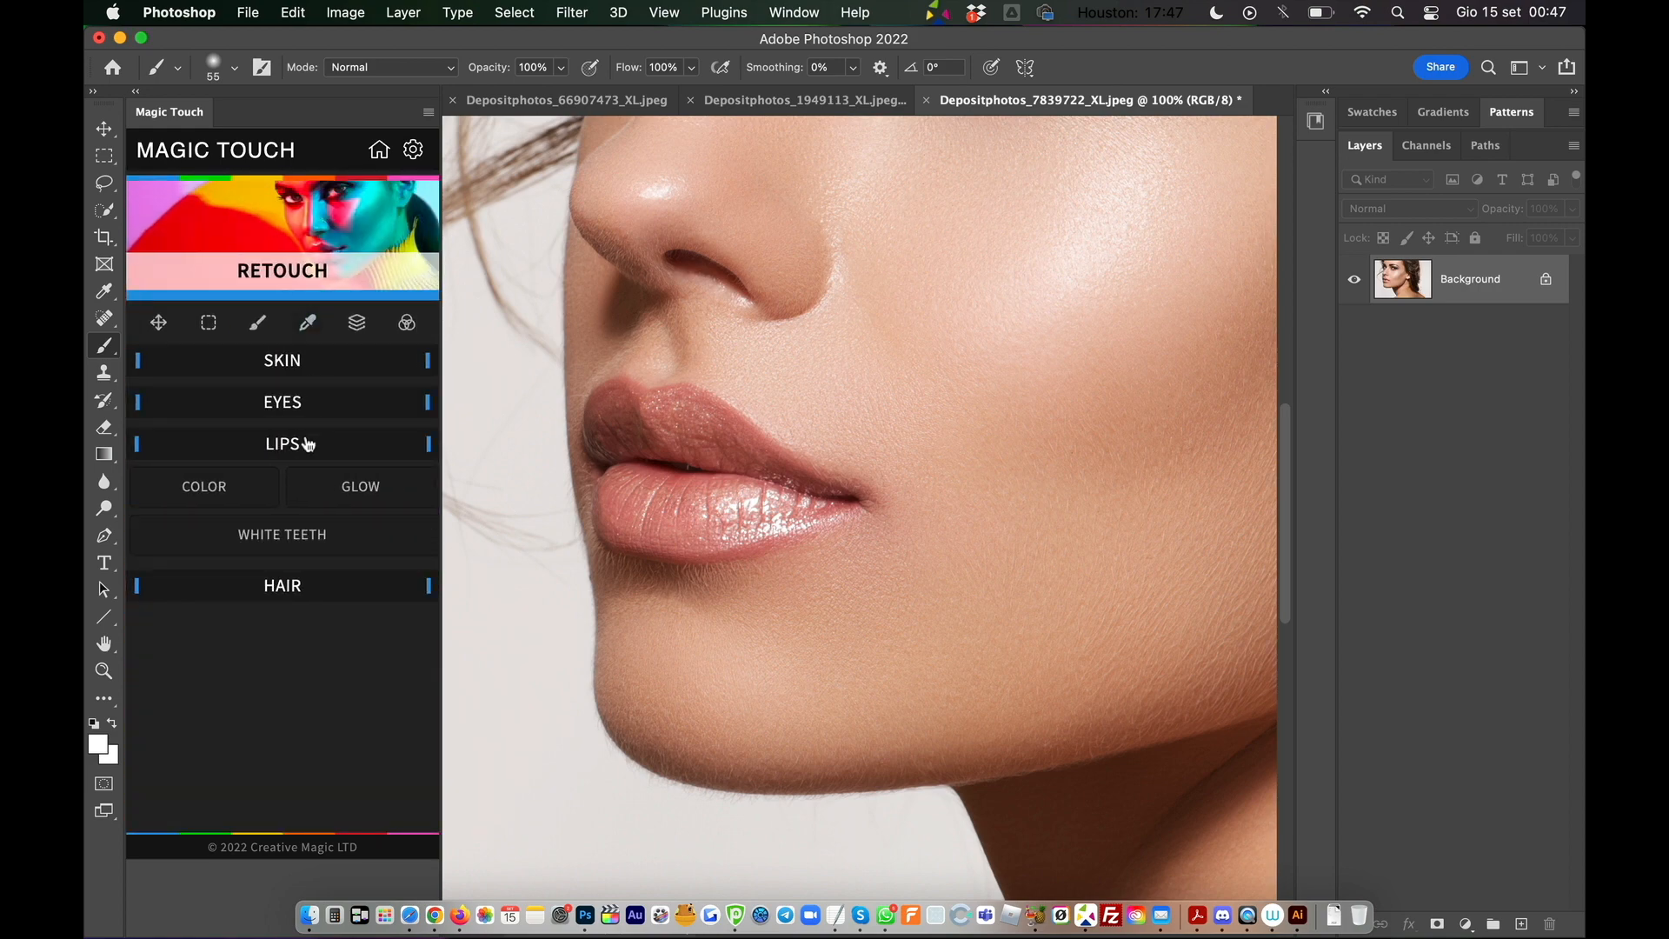
{"action": "left_click", "coordinate": [303, 362]}
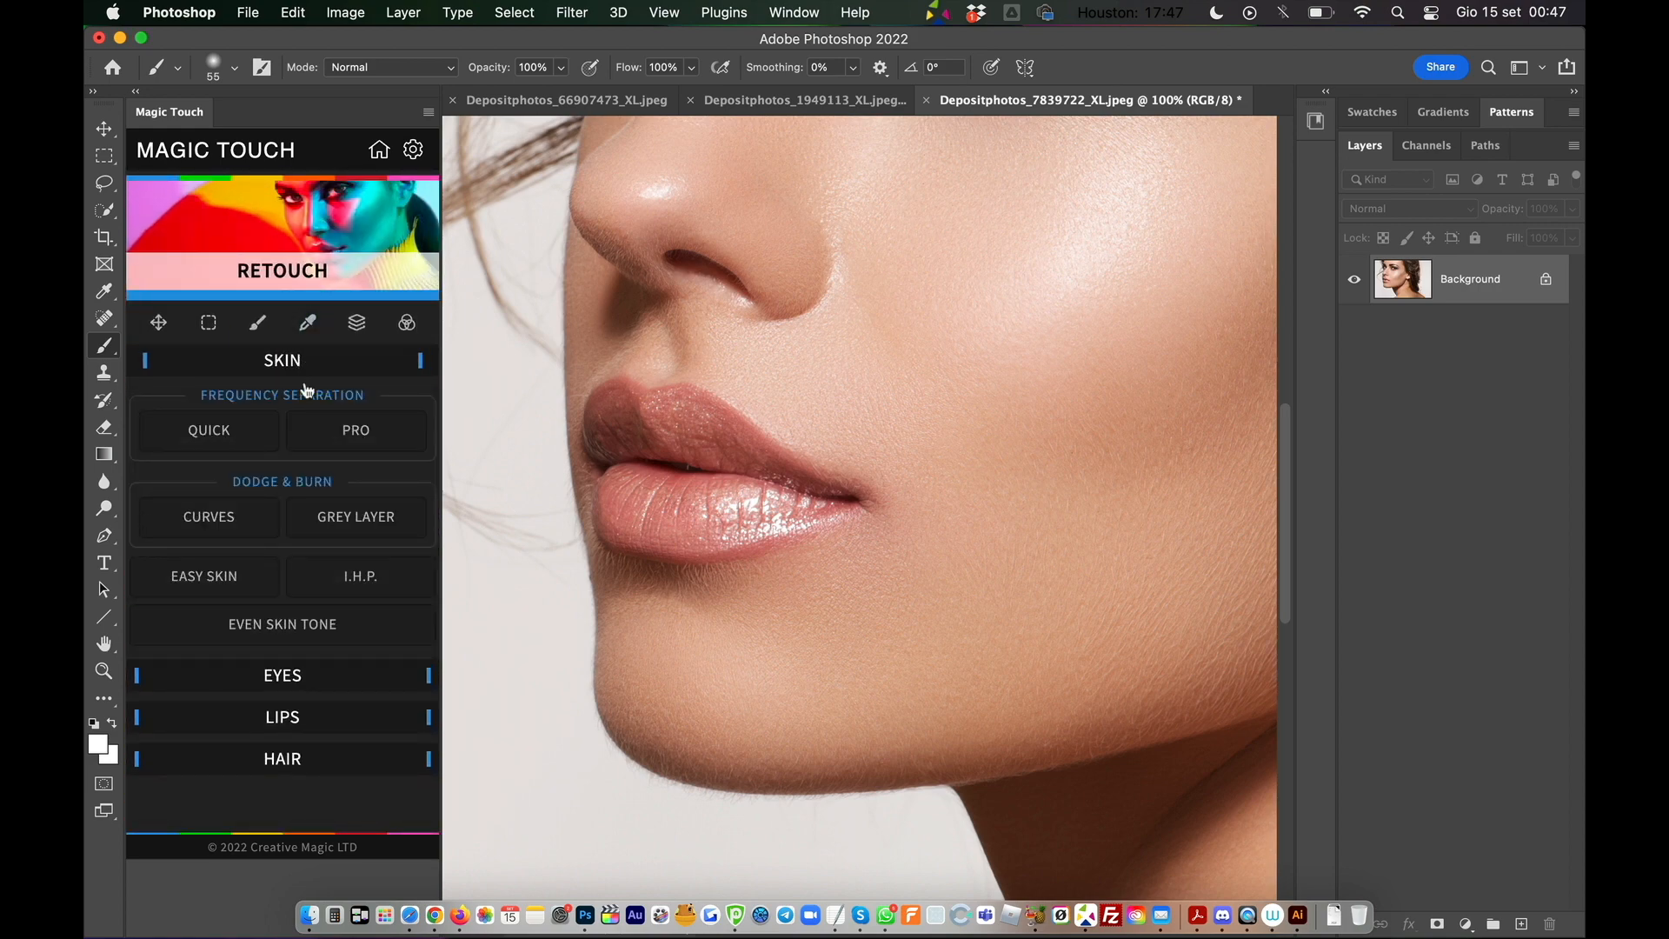
{"action": "left_click", "coordinate": [315, 722]}
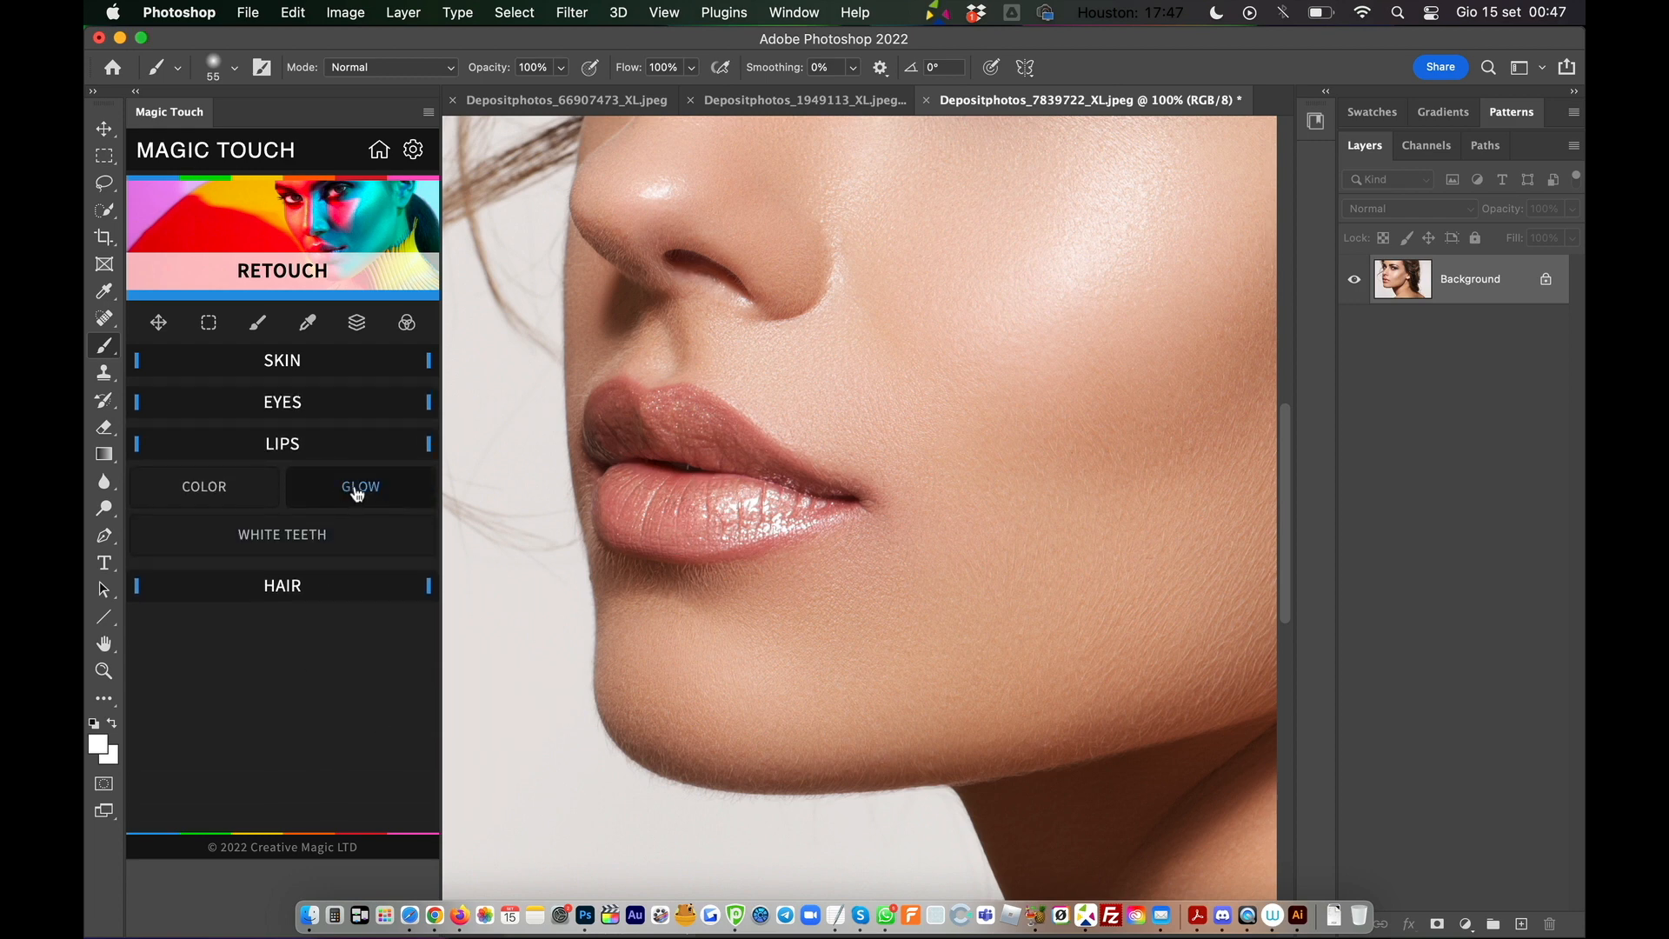
{"action": "left_click", "coordinate": [355, 488]}
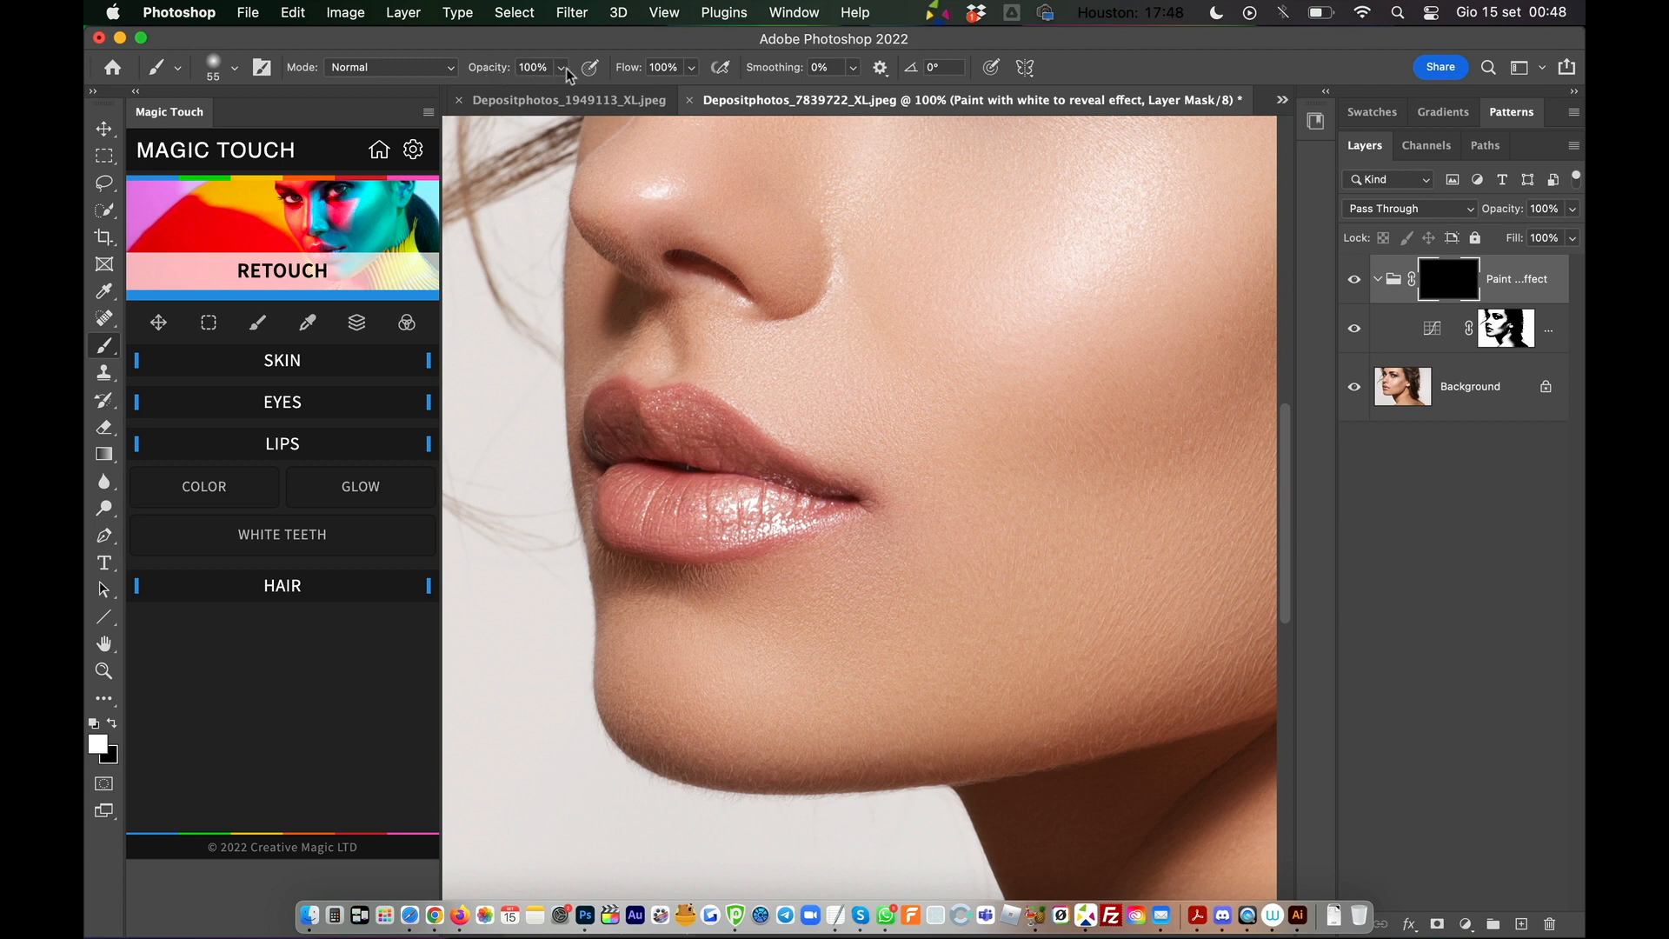
Set the brush flow to 50% and paint white on the glow group's mask over the lower lip.
{"action": "left_click", "coordinate": [692, 68]}
{"action": "left_click_drag", "start_coordinate": [694, 98], "coordinate": [645, 101]}
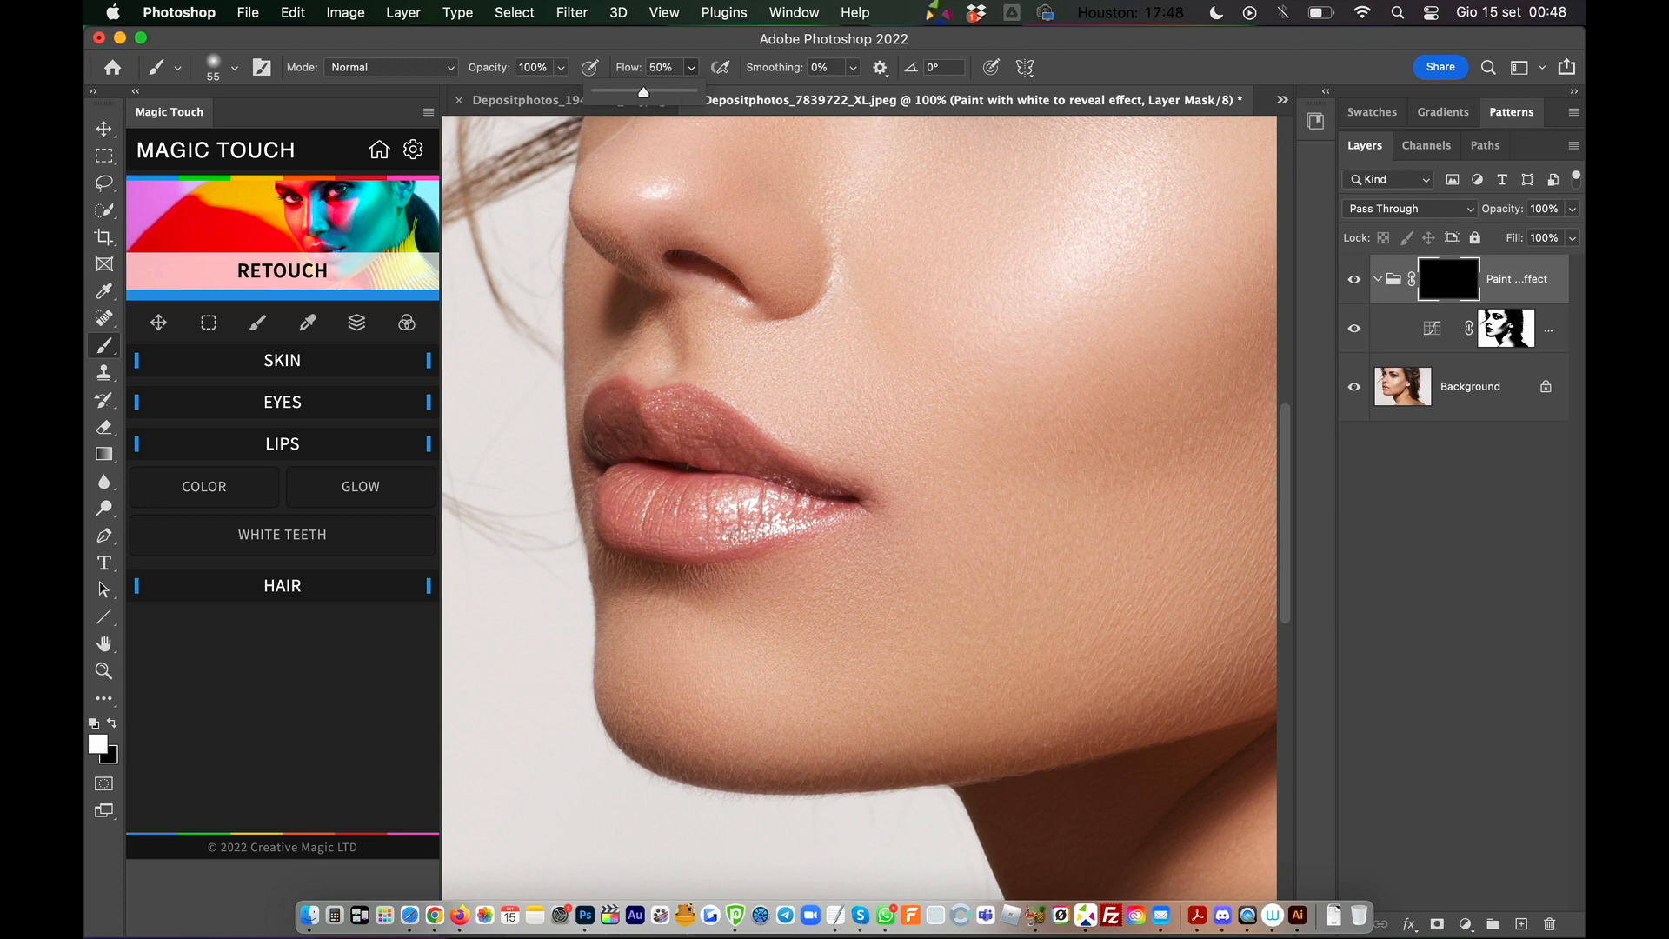
{"action": "left_click", "coordinate": [790, 525]}
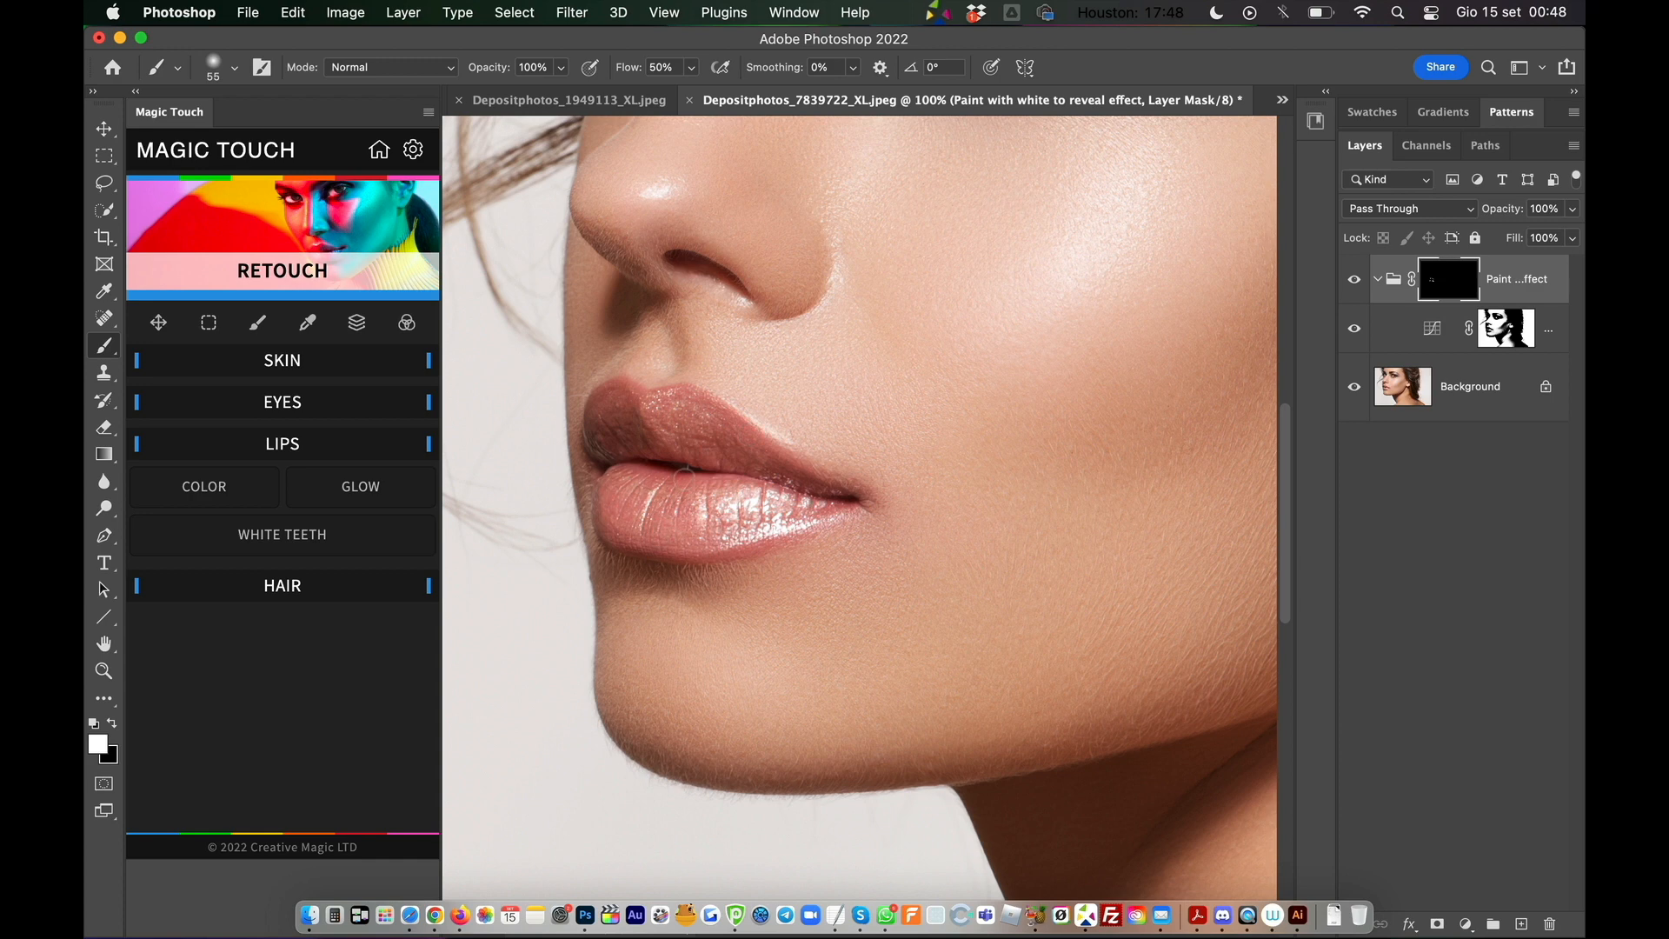
Compare the lips with and without the glow by toggling the effect group's visibility.
{"action": "left_click", "coordinate": [1355, 281]}
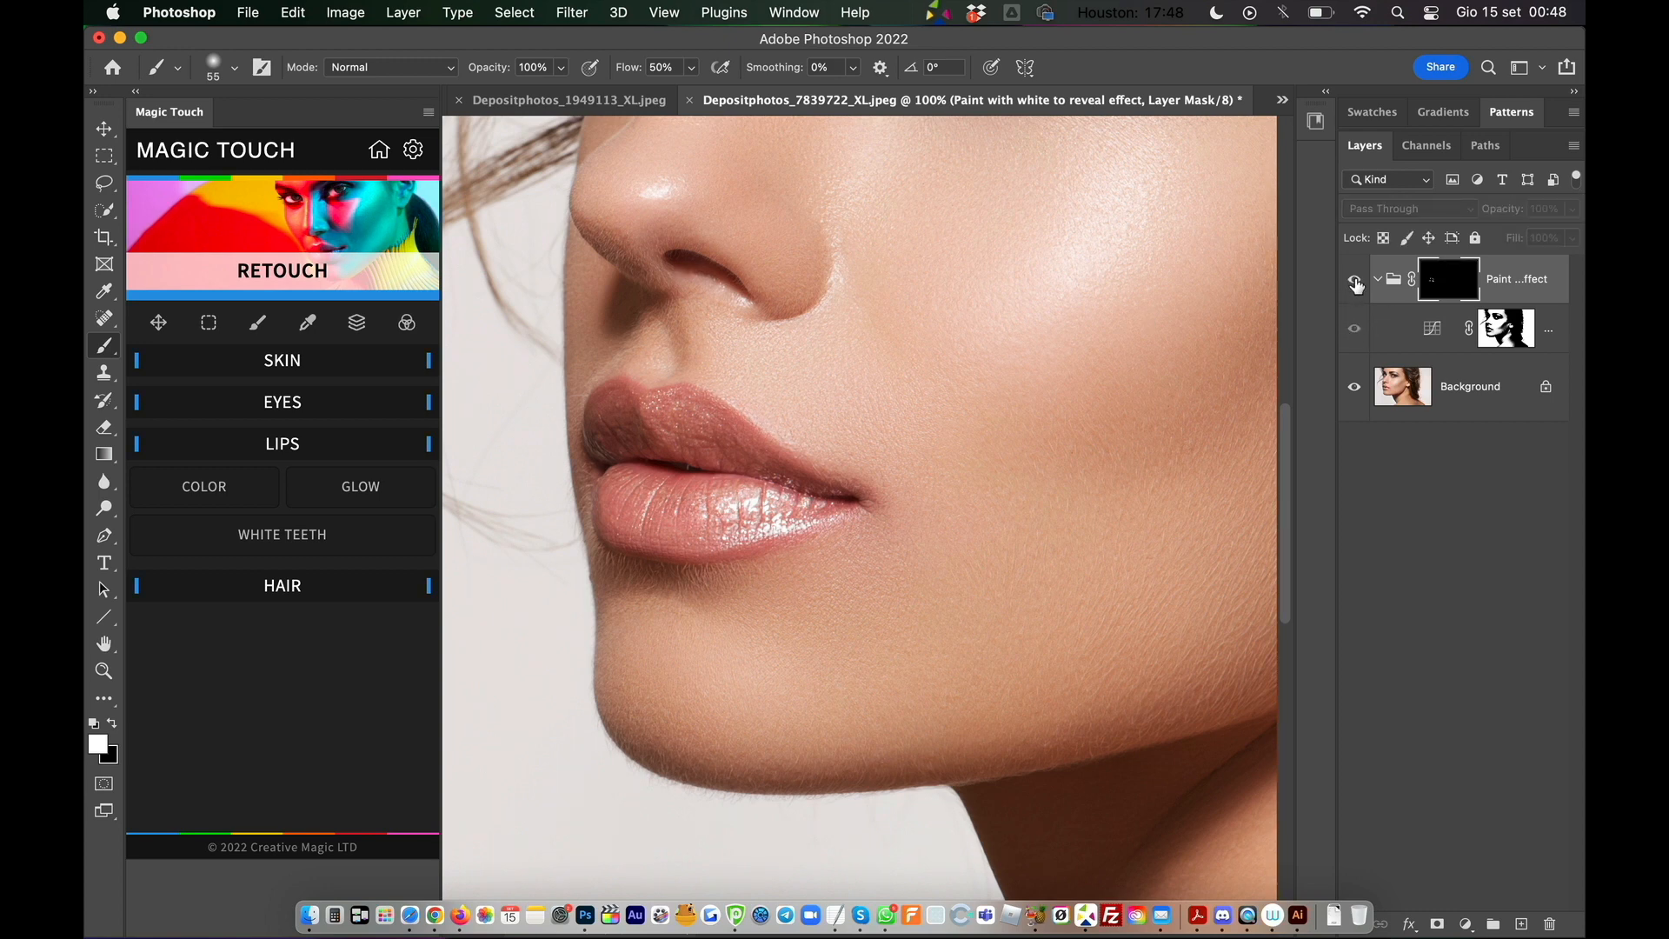
{"action": "left_click", "coordinate": [1356, 282]}
{"action": "left_click", "coordinate": [1355, 281]}
{"action": "left_click", "coordinate": [1355, 280]}
{"action": "left_click", "coordinate": [1355, 281]}
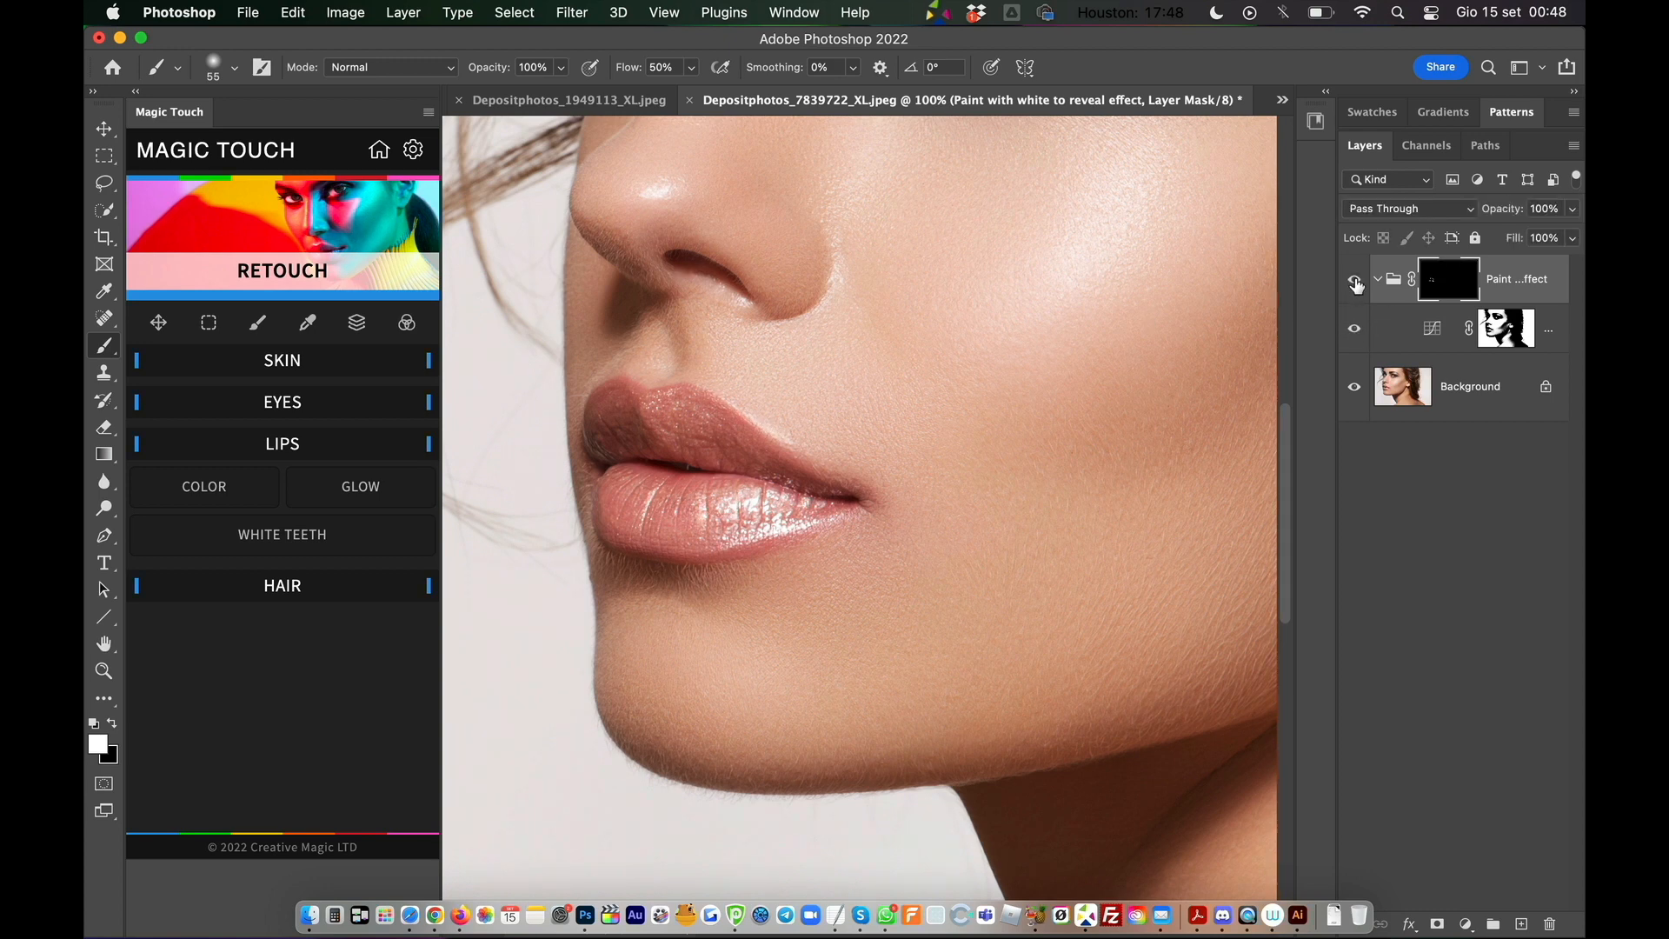
{"action": "left_click", "coordinate": [1355, 281]}
{"action": "left_click", "coordinate": [1355, 281]}
{"action": "scroll", "coordinate": [1077, 505], "scroll_direction": "up", "scroll_amount": 6}
{"action": "scroll", "coordinate": [1077, 505], "scroll_direction": "right", "scroll_amount": 3}
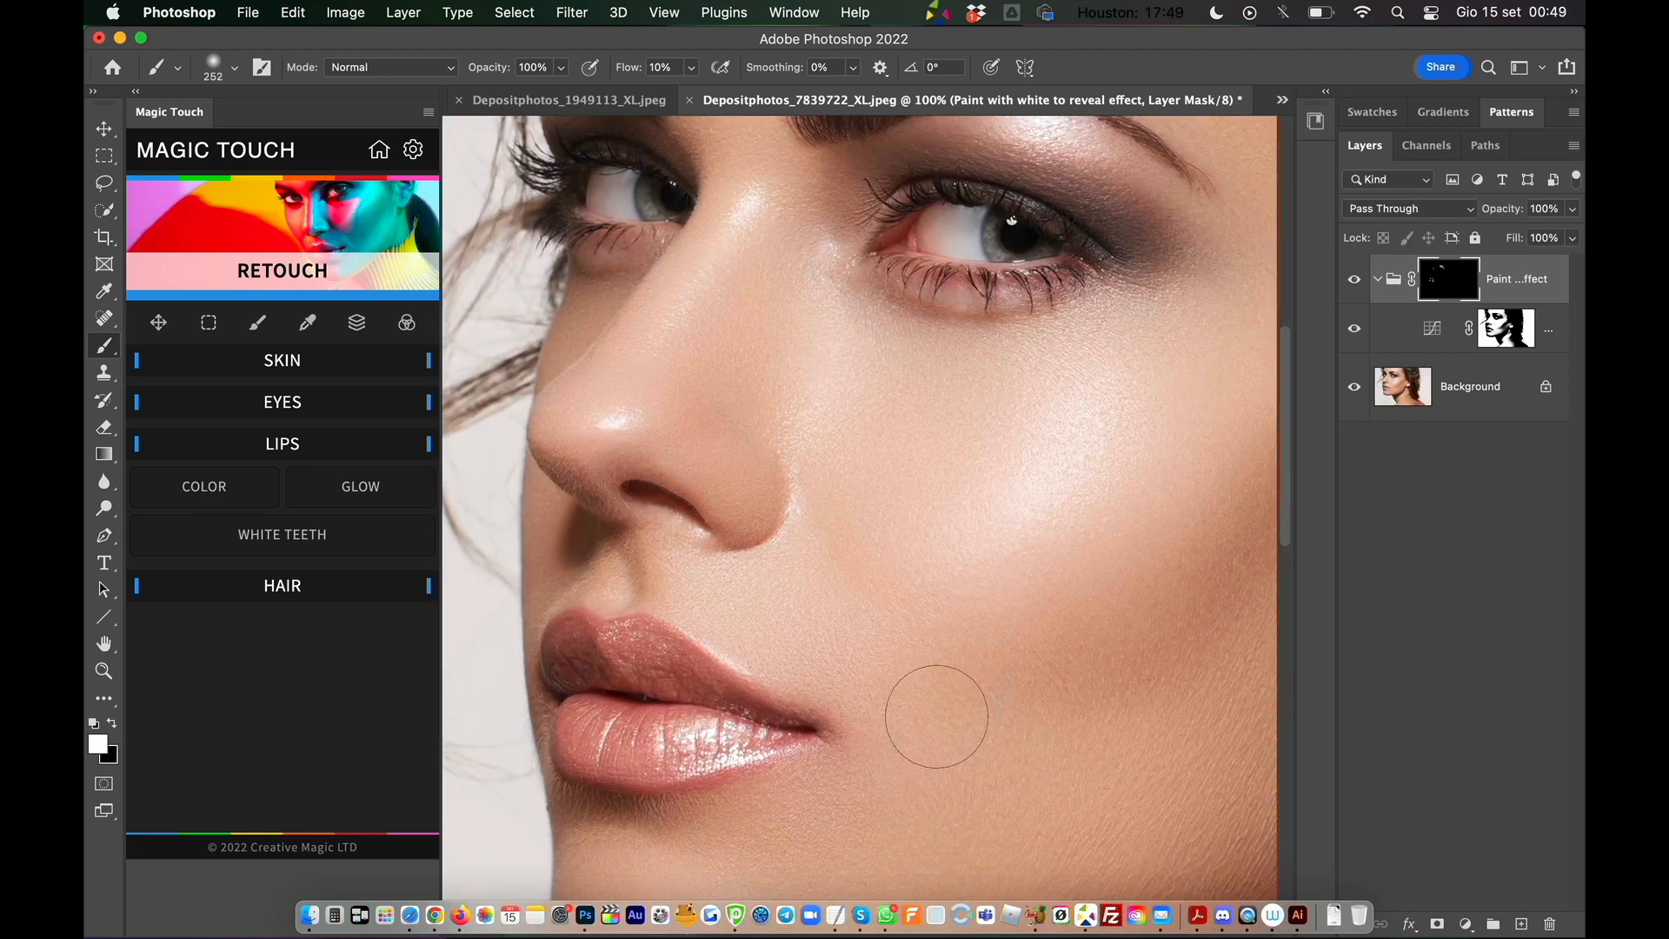
Switch to Depositphotos_1949113_XL.jpeg and set the brush size to 65 px for work on the smiling lips.
{"action": "left_click", "coordinate": [624, 108]}
{"action": "key", "text": "super+plus"}
{"action": "key", "text": "super+plus"}
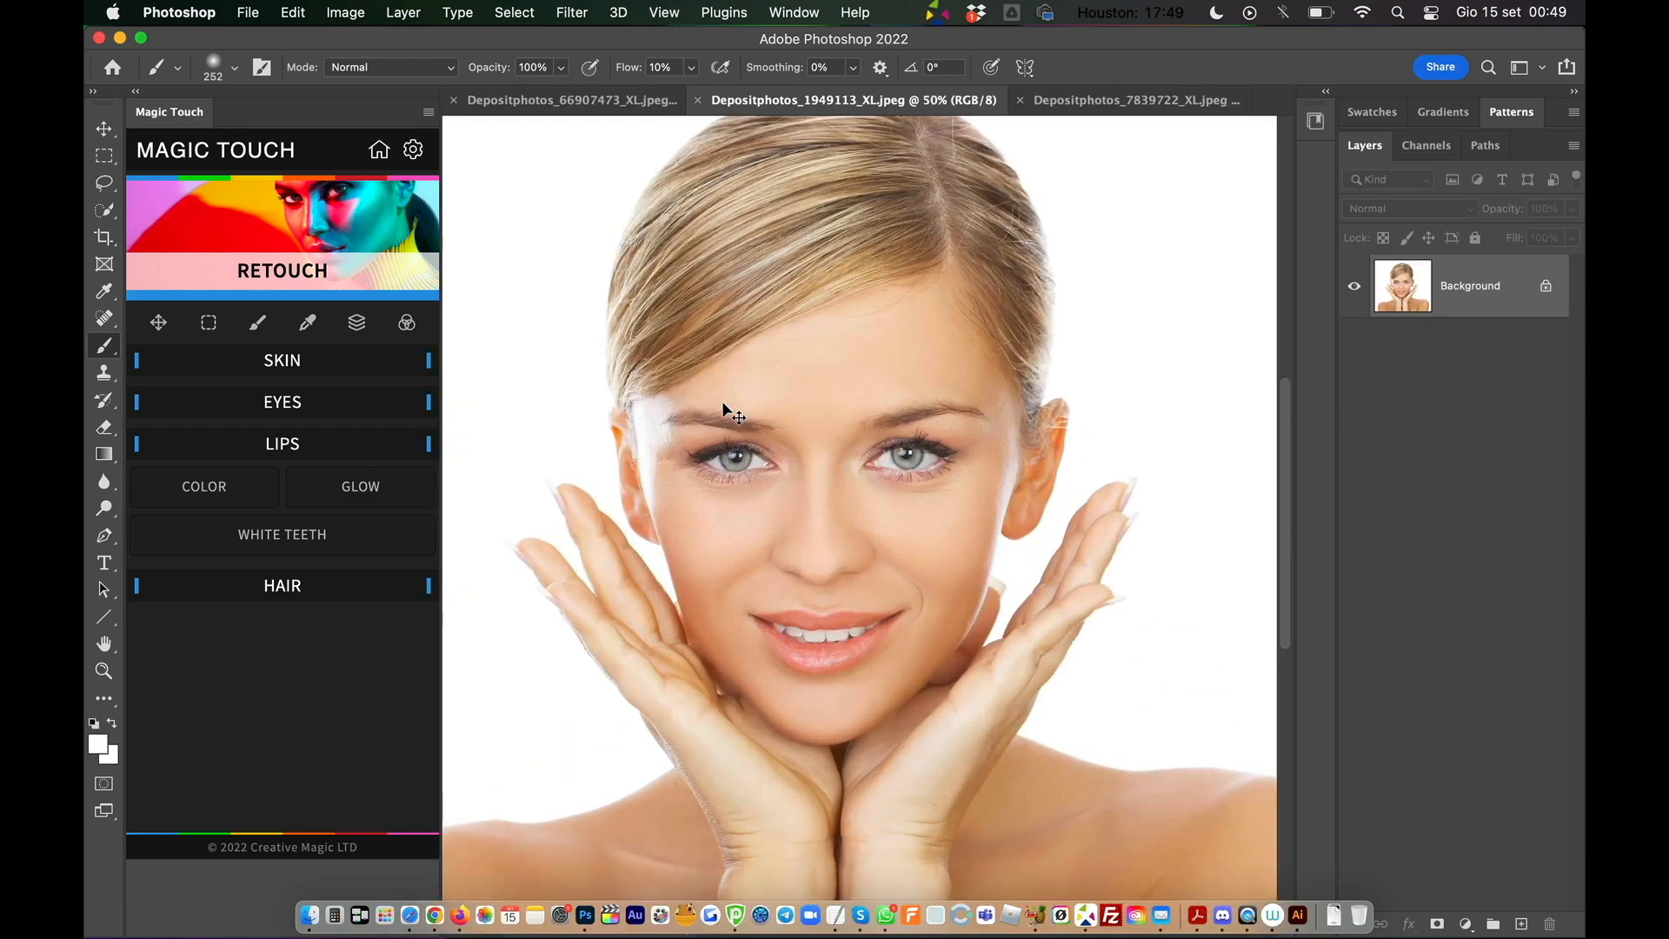
{"action": "scroll", "coordinate": [856, 559], "scroll_direction": "down", "scroll_amount": 3}
{"action": "scroll", "coordinate": [858, 566], "scroll_direction": "up", "scroll_amount": 3}
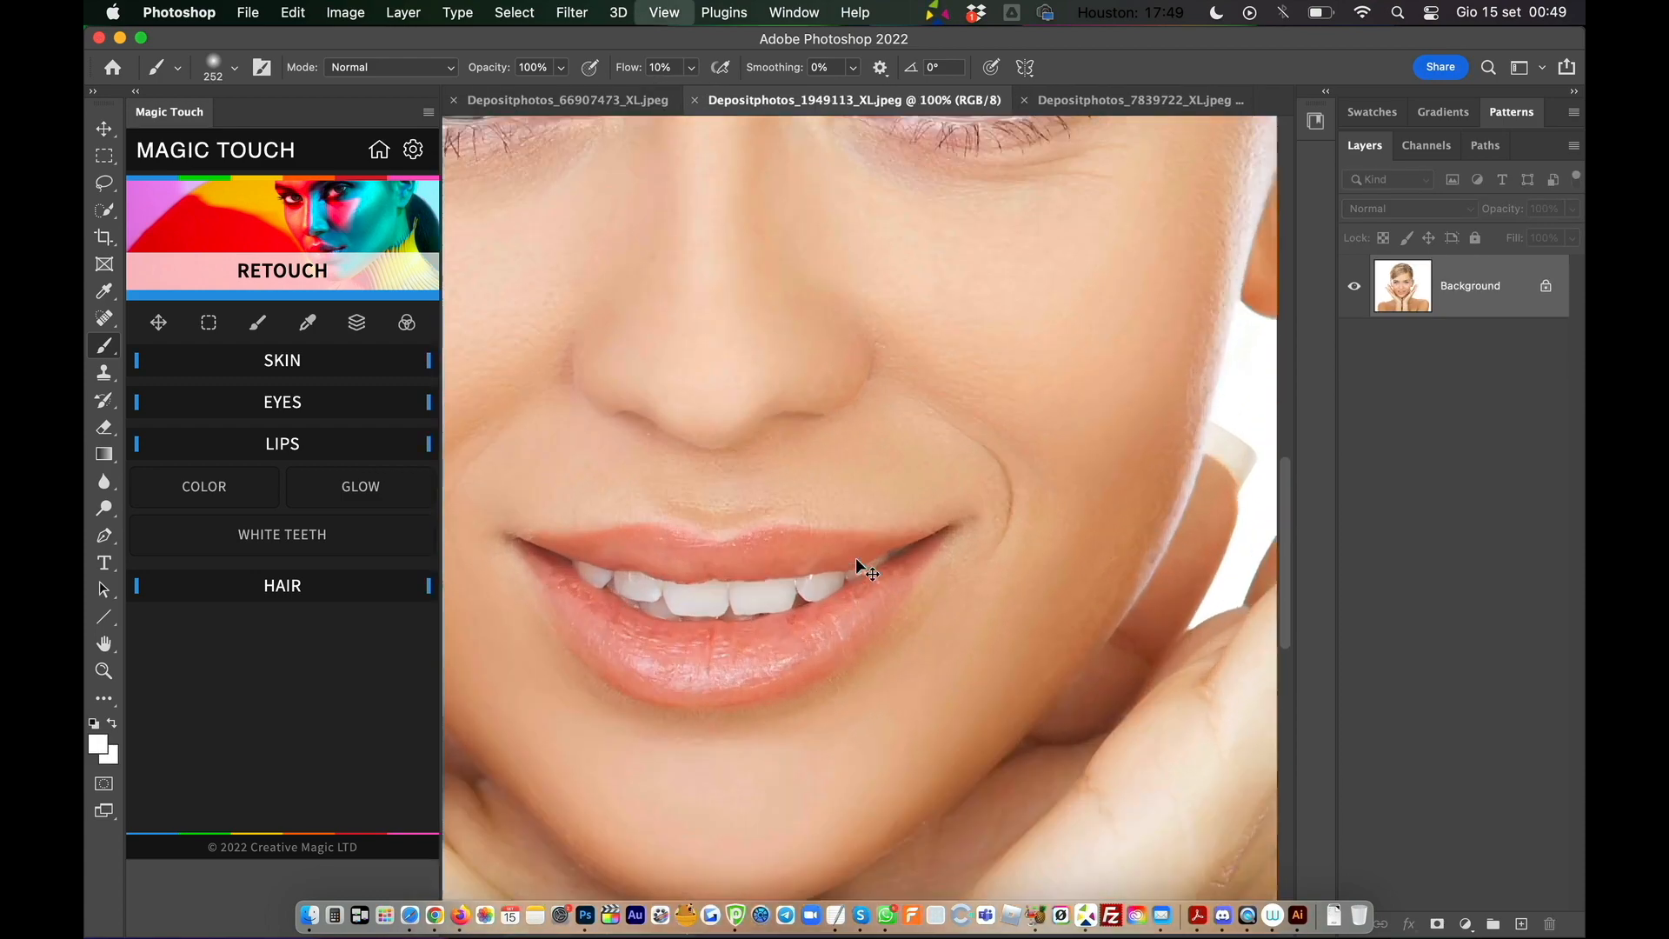
{"action": "left_click_drag", "start_coordinate": [778, 553], "coordinate": [988, 432]}
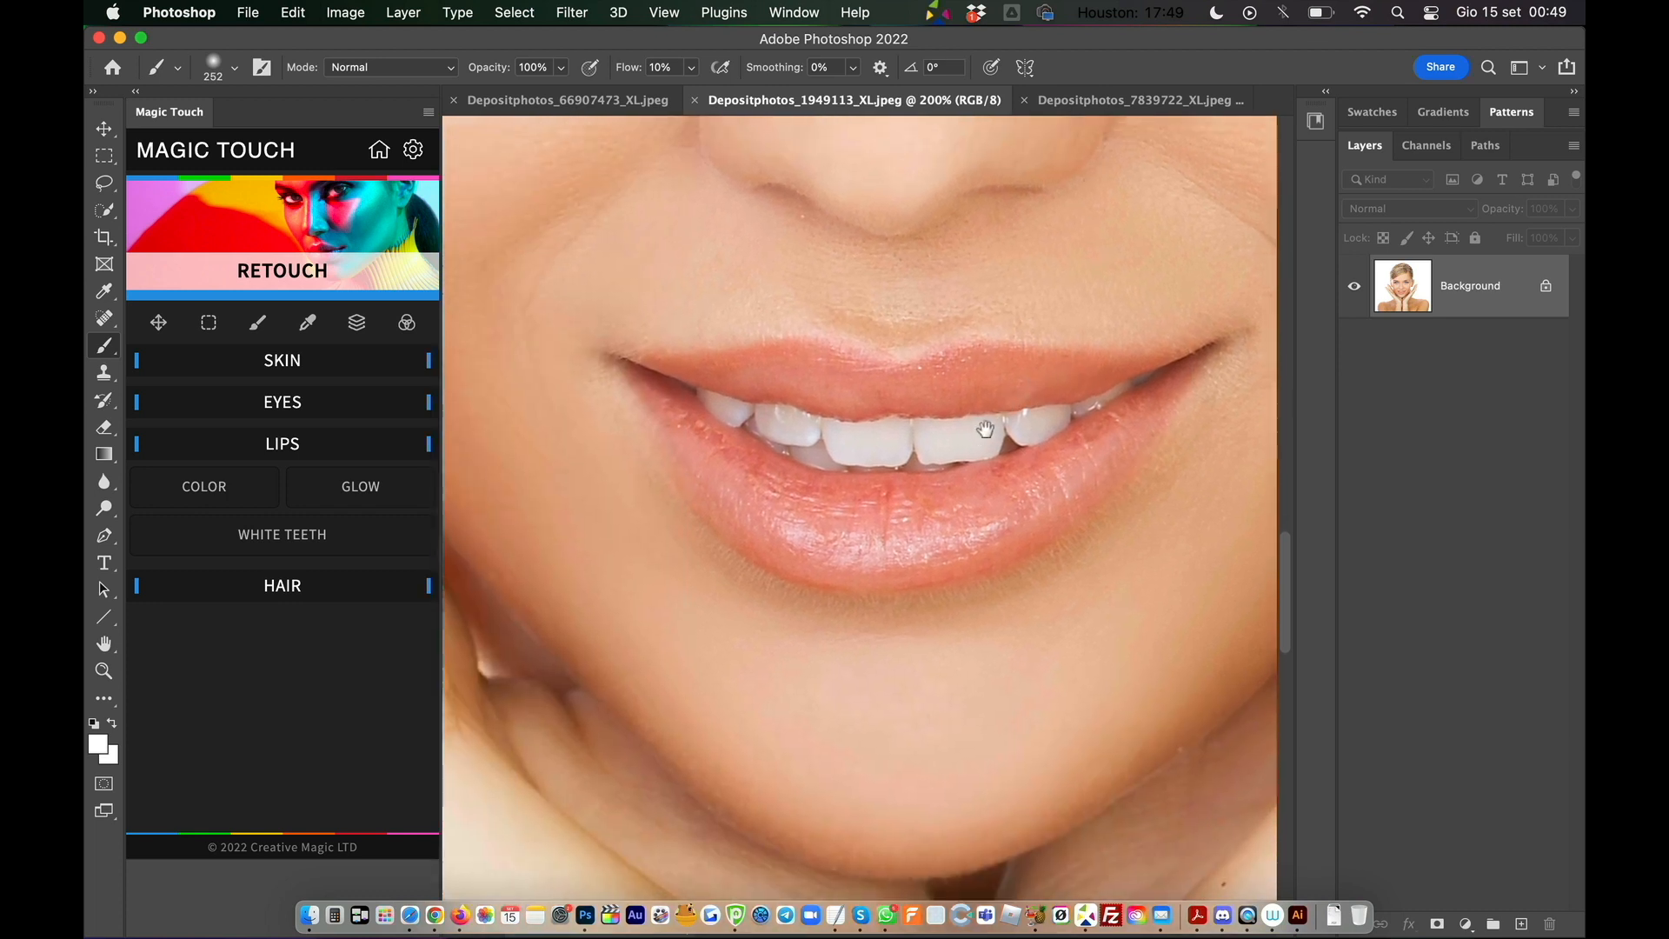
{"action": "right_click", "coordinate": [928, 455]}
{"action": "left_click", "coordinate": [1104, 211]}
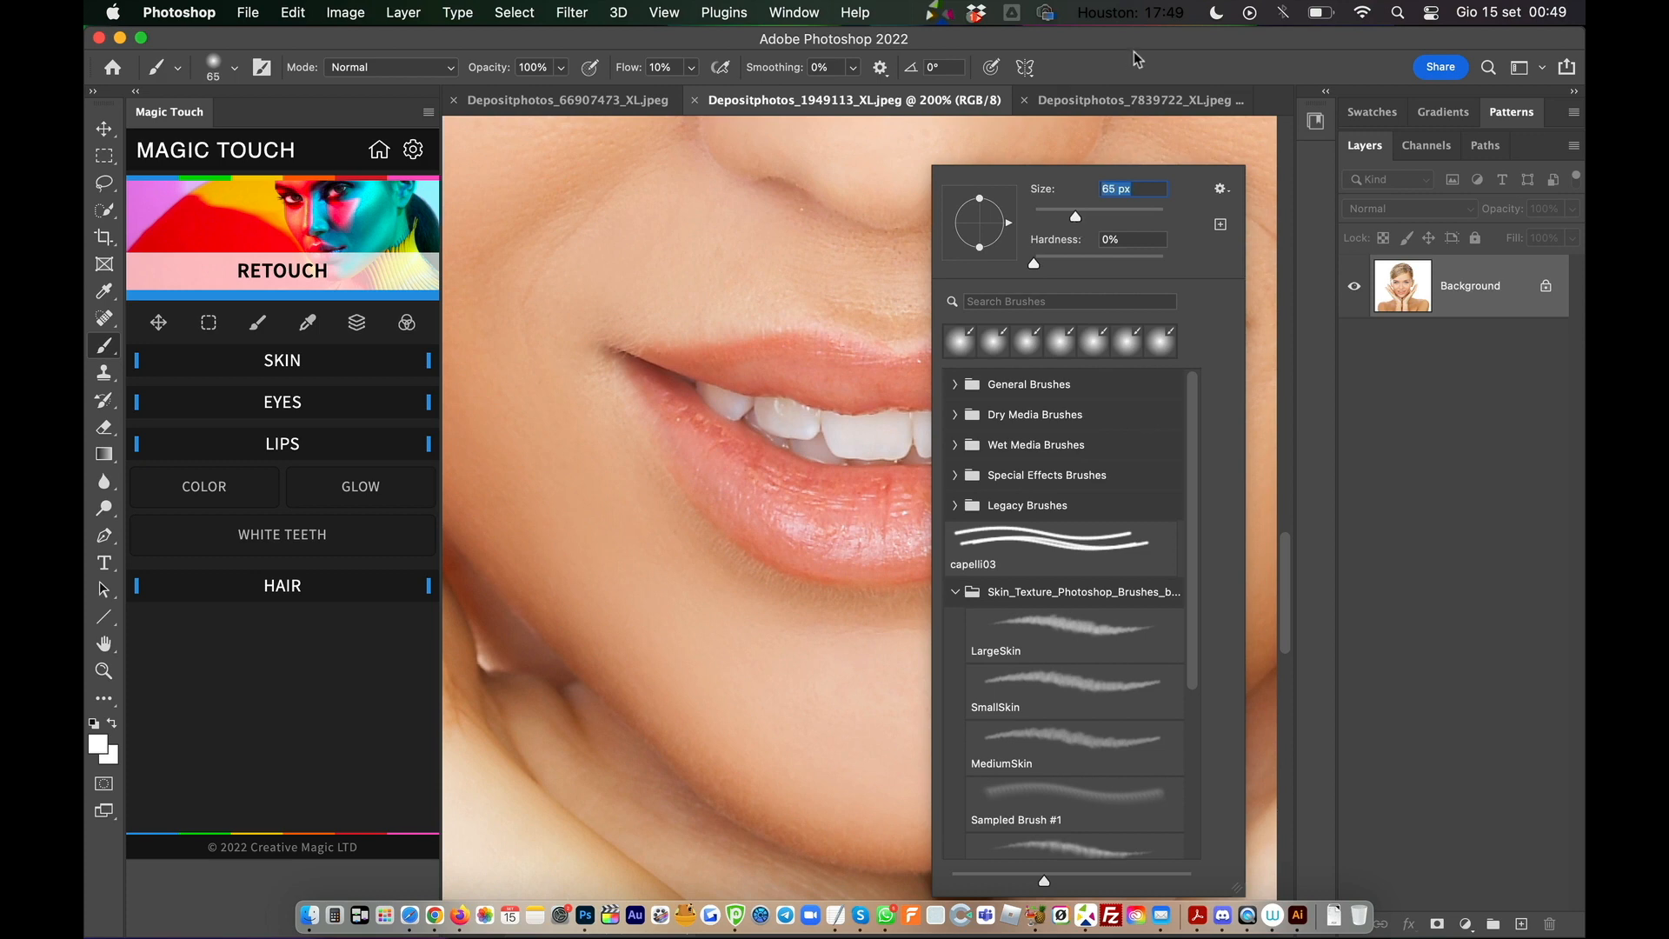
{"action": "key", "text": "Return"}
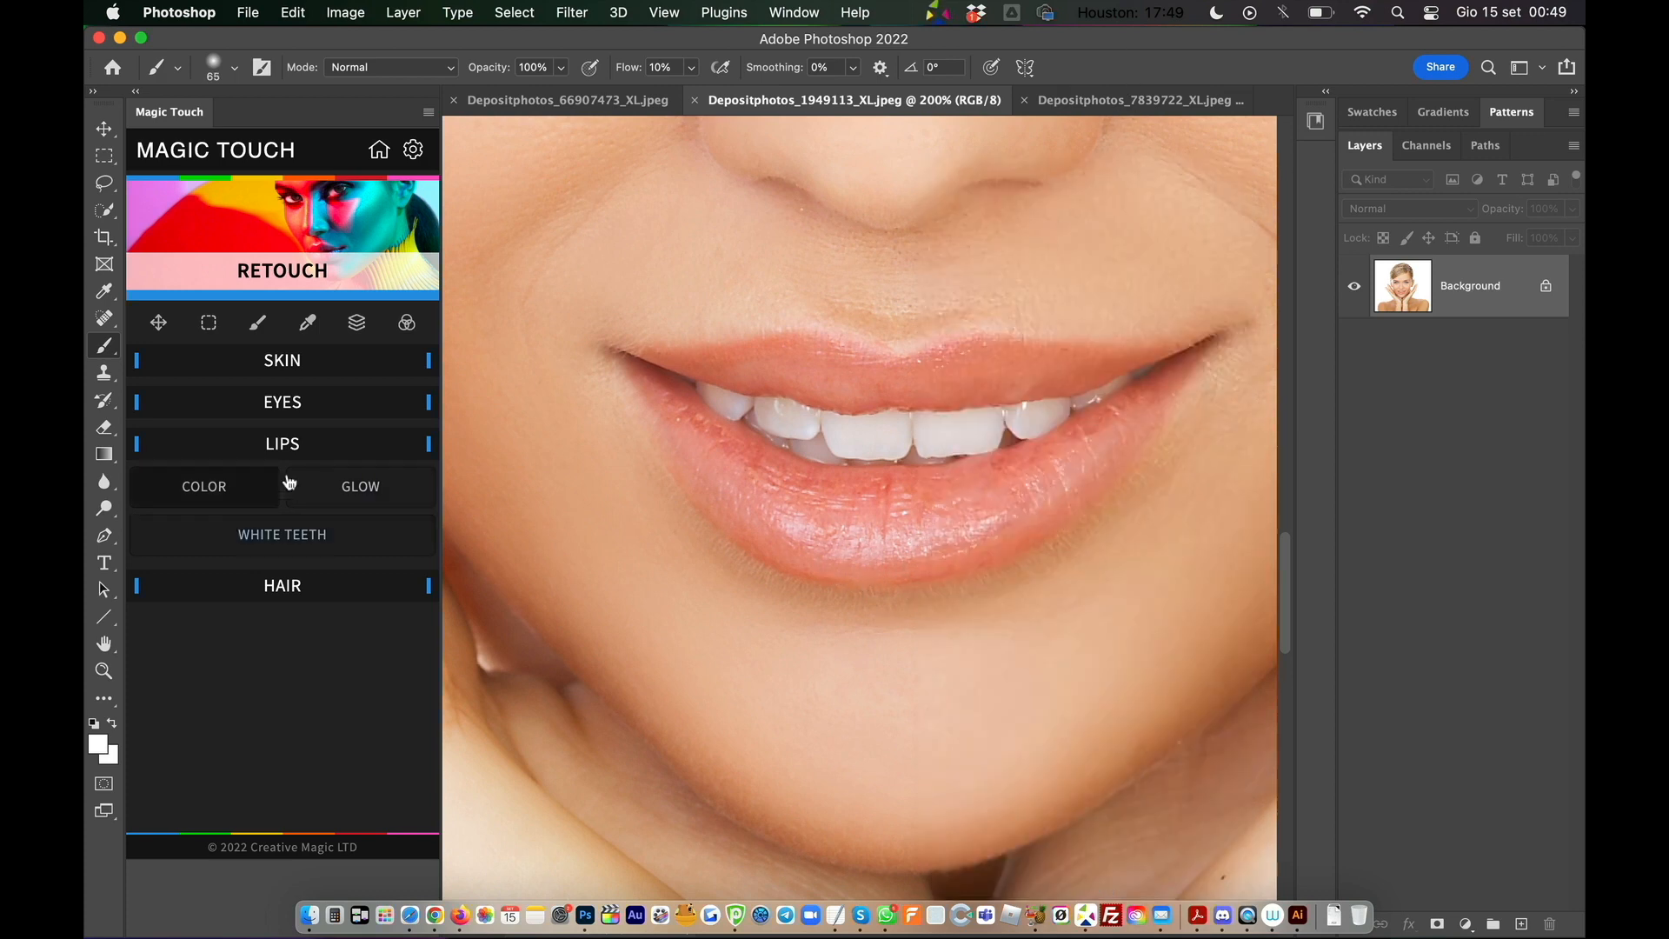
Apply the lips Glow effect to the smiling portrait and paint its mask white over both lips.
{"action": "left_click", "coordinate": [361, 486]}
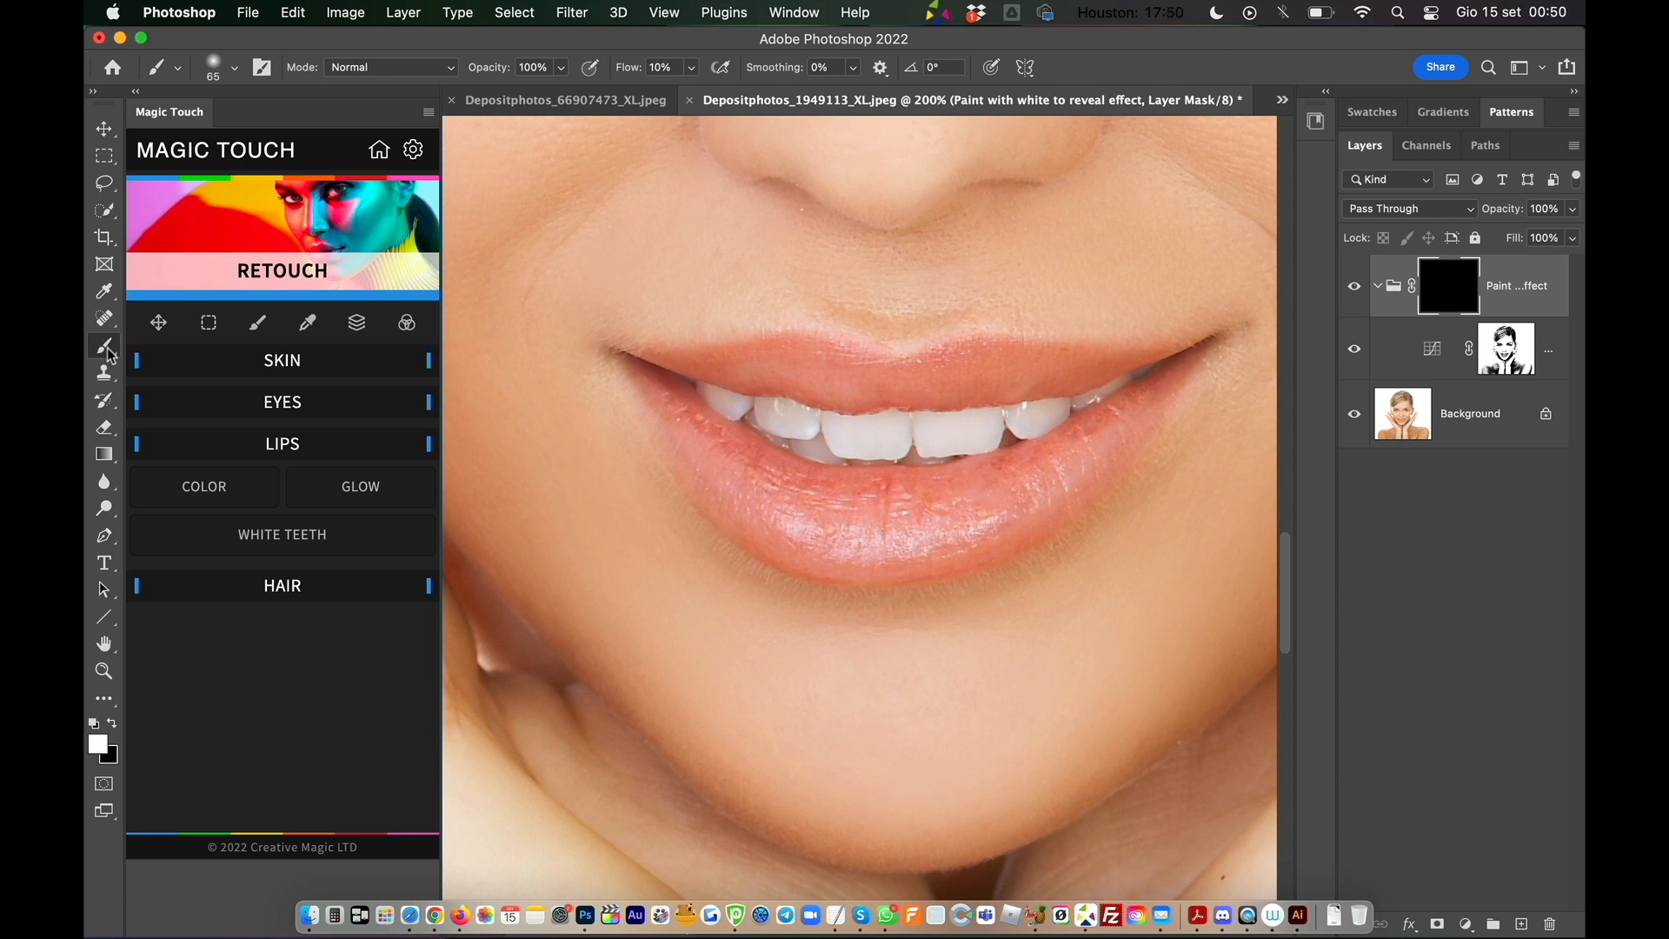
{"action": "mouse_move", "coordinate": [960, 531]}
{"action": "left_mouse_down"}
{"action": "mouse_move", "coordinate": [1045, 499]}
{"action": "mouse_move", "coordinate": [1095, 431]}
{"action": "mouse_move", "coordinate": [959, 492]}
{"action": "left_mouse_up"}
{"action": "left_click_drag", "start_coordinate": [893, 366], "coordinate": [935, 370]}
Compare the smiling lips before and after the glow by toggling the effect group's visibility.
{"action": "left_click", "coordinate": [1355, 287]}
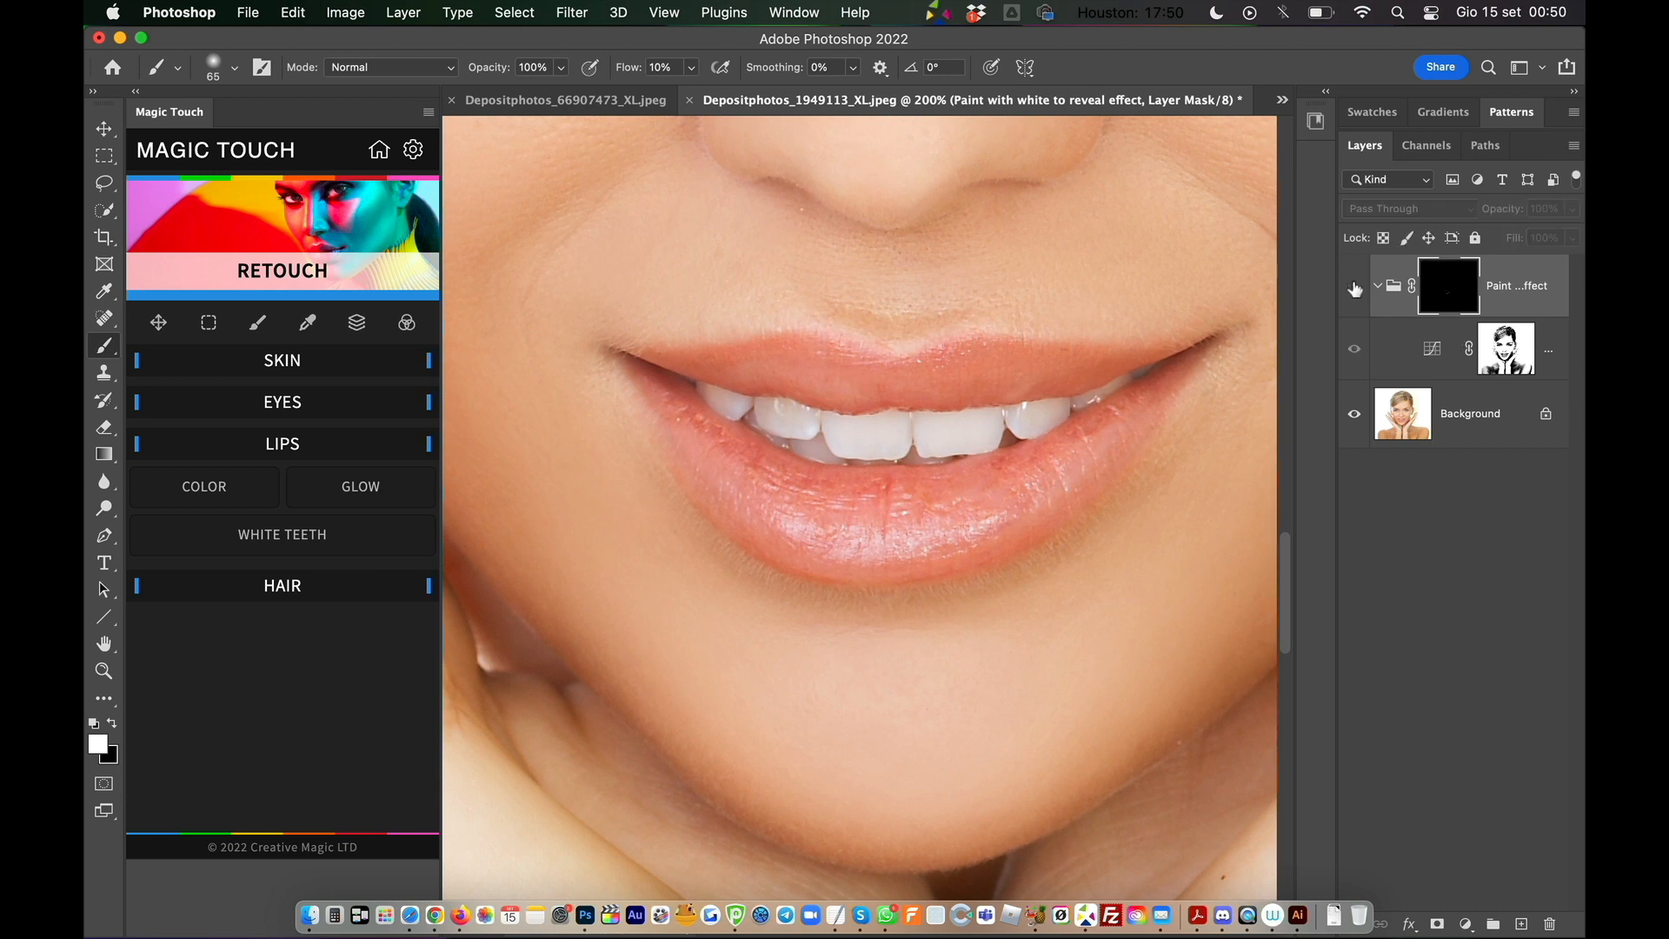
{"action": "left_click", "coordinate": [1355, 287]}
{"action": "left_click", "coordinate": [1355, 287]}
{"action": "left_click", "coordinate": [1354, 286]}
{"action": "left_click", "coordinate": [1355, 287]}
{"action": "left_click", "coordinate": [1355, 287]}
Close Depositphotos_1949113_XL.jpeg without saving and switch to Depositphotos_66907473_XL.jpeg.
{"action": "left_click", "coordinate": [690, 101]}
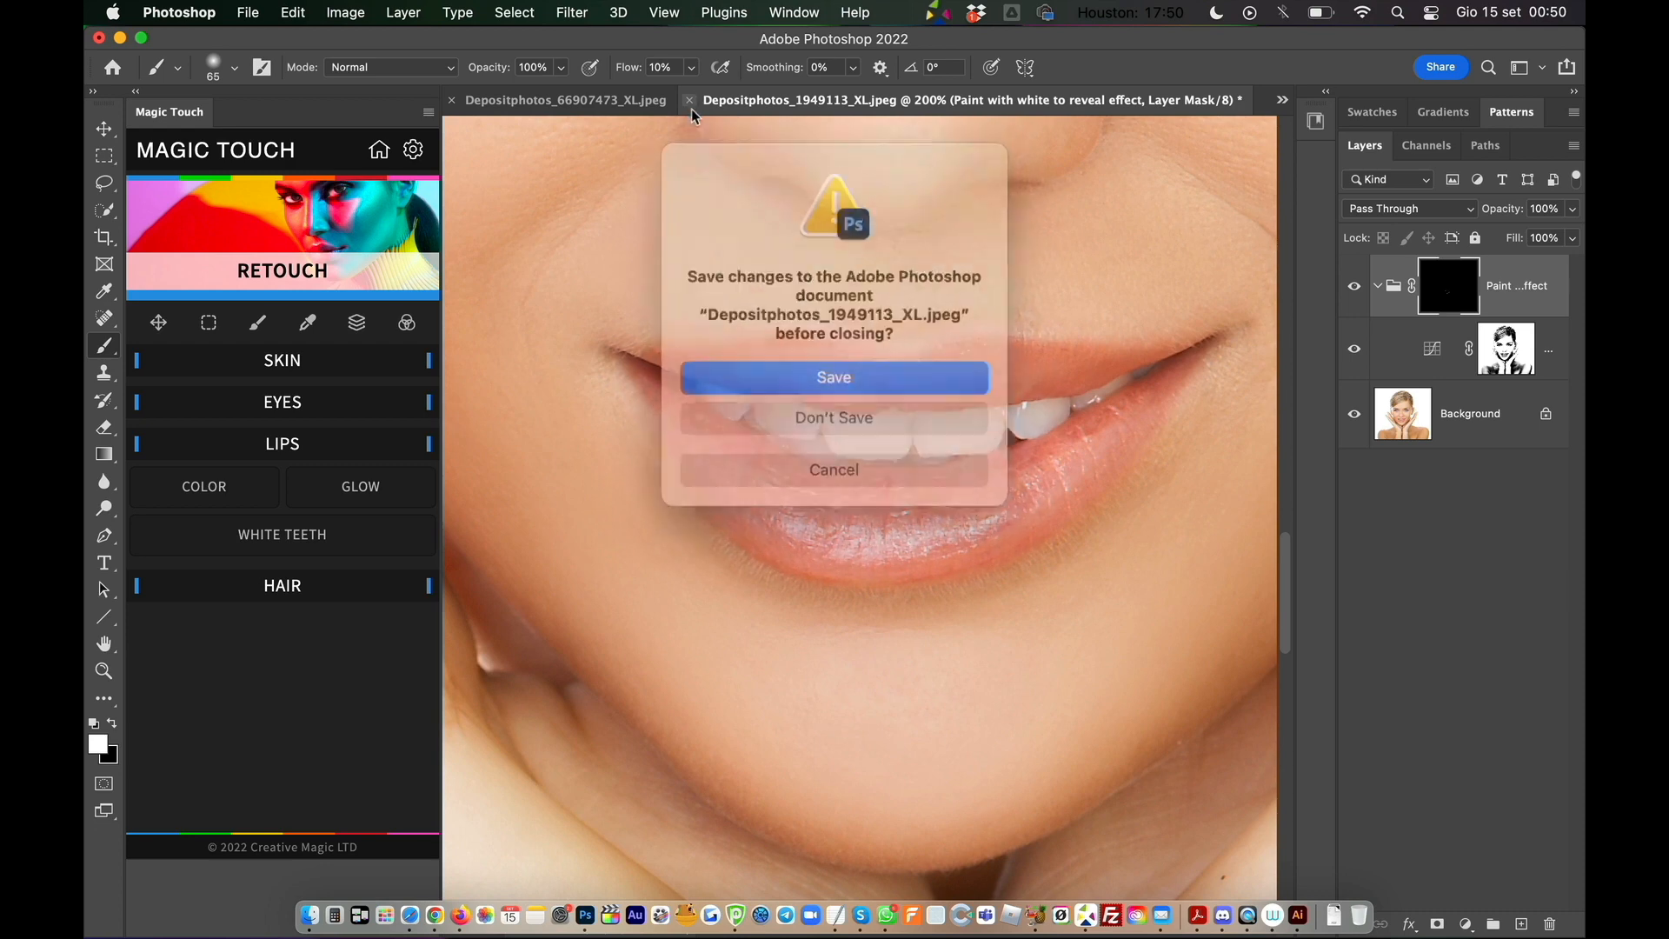
{"action": "left_click", "coordinate": [843, 415]}
{"action": "left_click", "coordinate": [565, 100]}
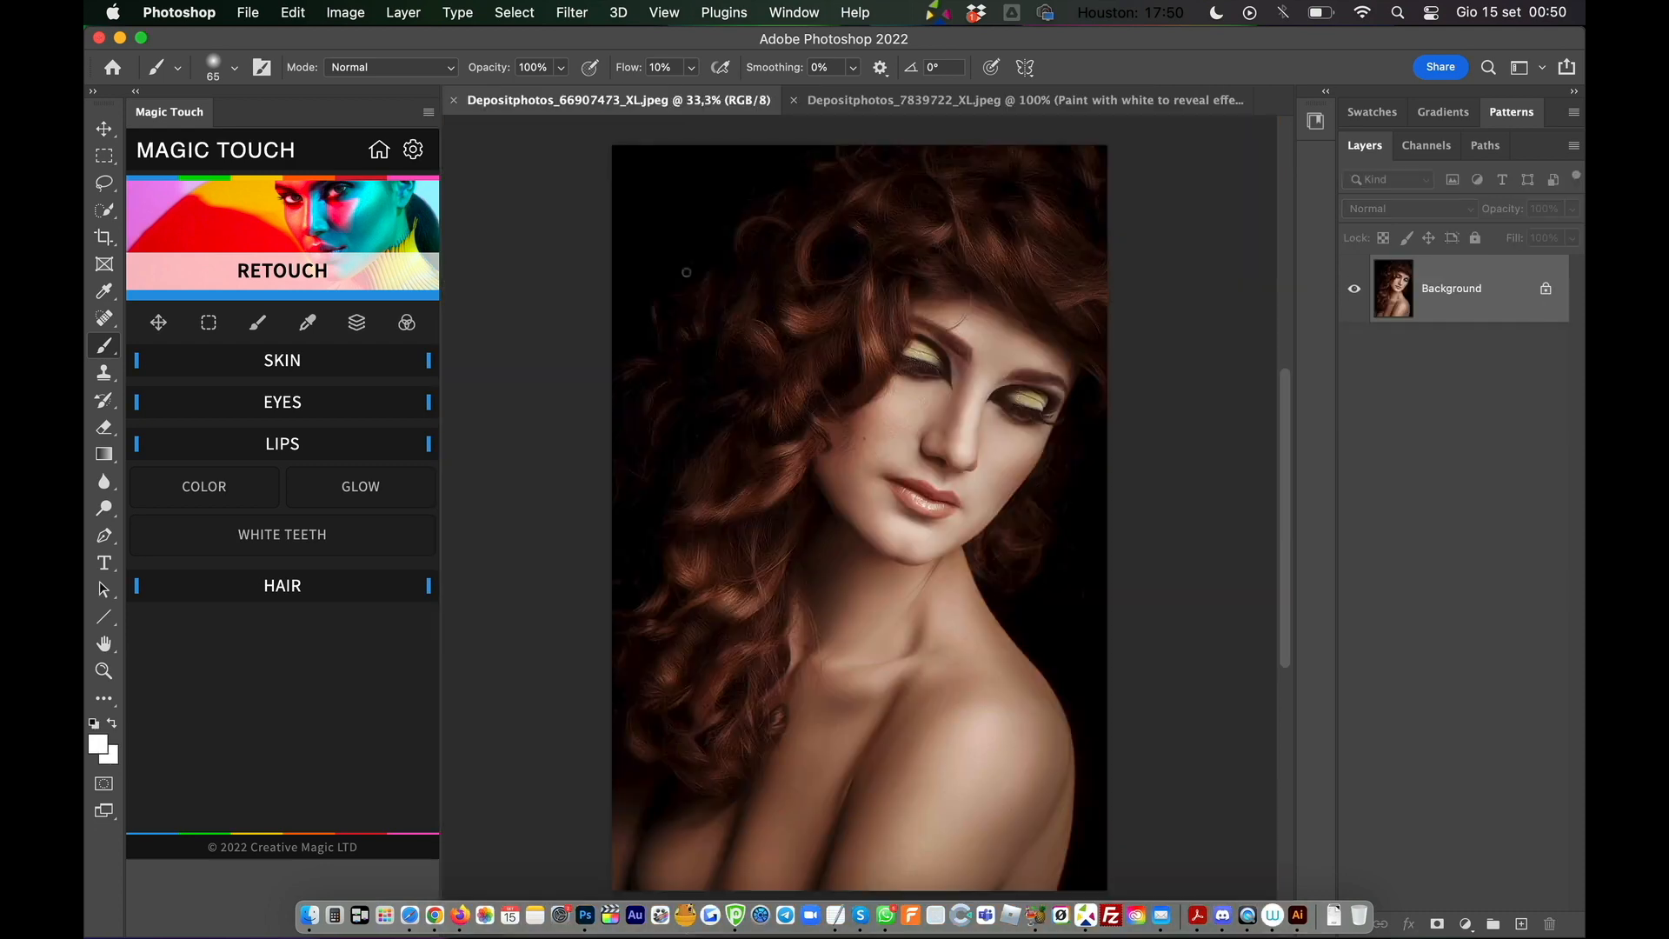
Apply the lips Glow effect to the curly-haired portrait and paint its mask white over the lower lip's highlights.
{"action": "left_click_drag", "start_coordinate": [958, 328], "coordinate": [920, 339]}
{"action": "key", "text": "super+plus"}
{"action": "key", "text": "super+plus"}
{"action": "key", "text": "super+plus"}
{"action": "key", "text": "super+plus"}
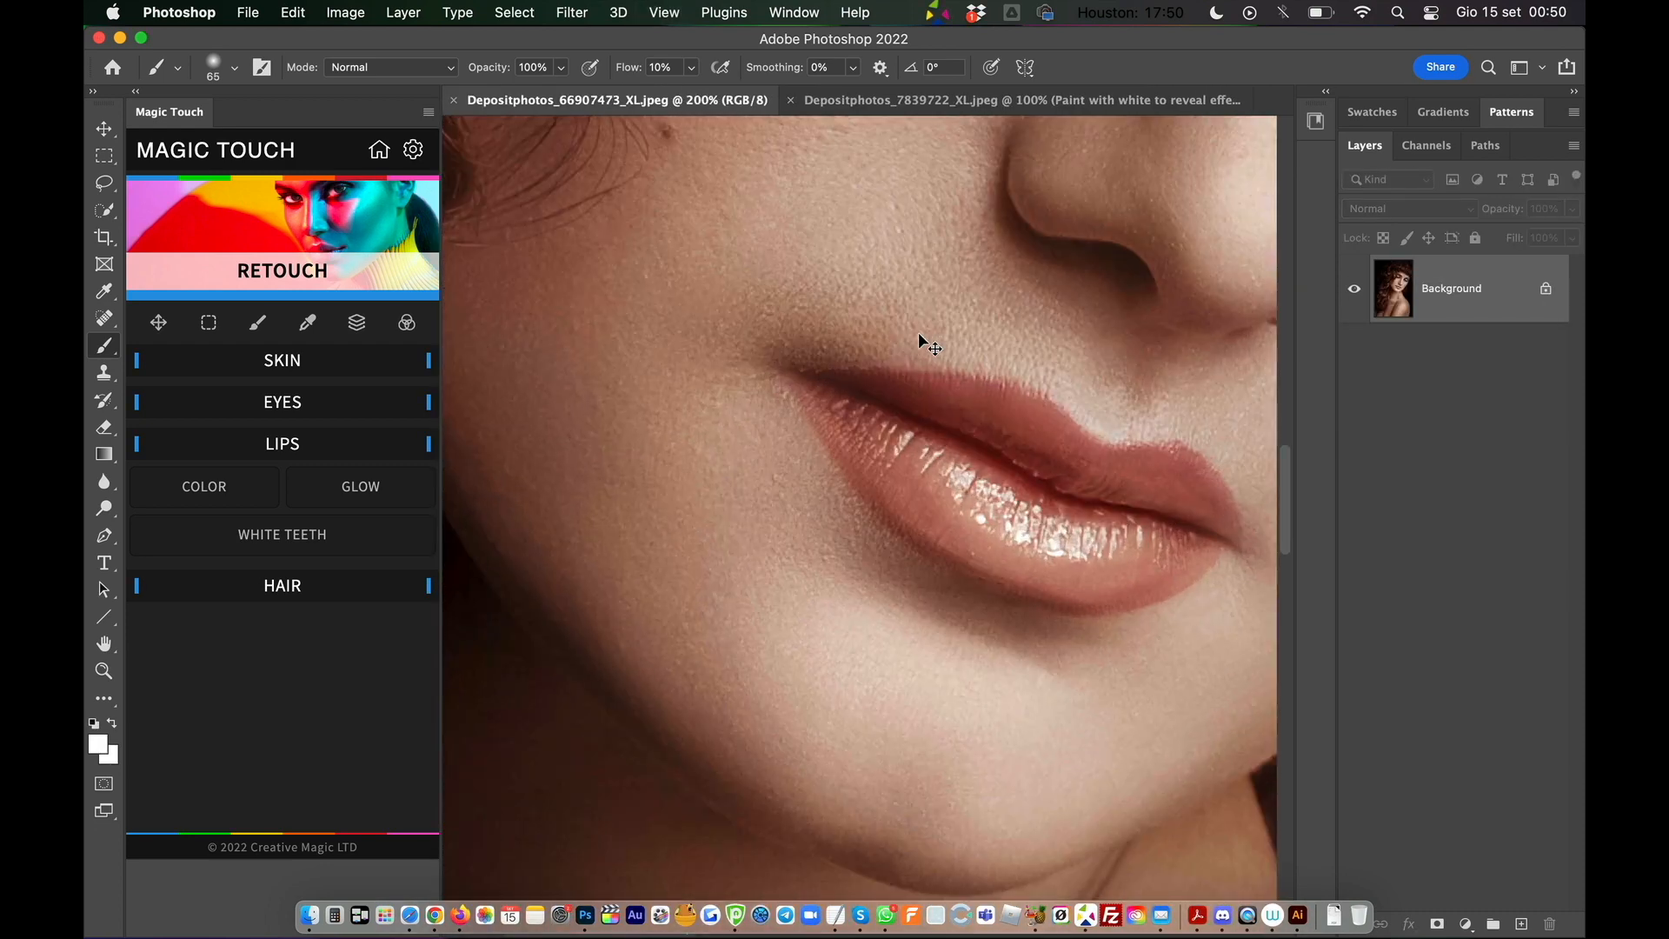
{"action": "left_click_drag", "start_coordinate": [1037, 442], "coordinate": [795, 438]}
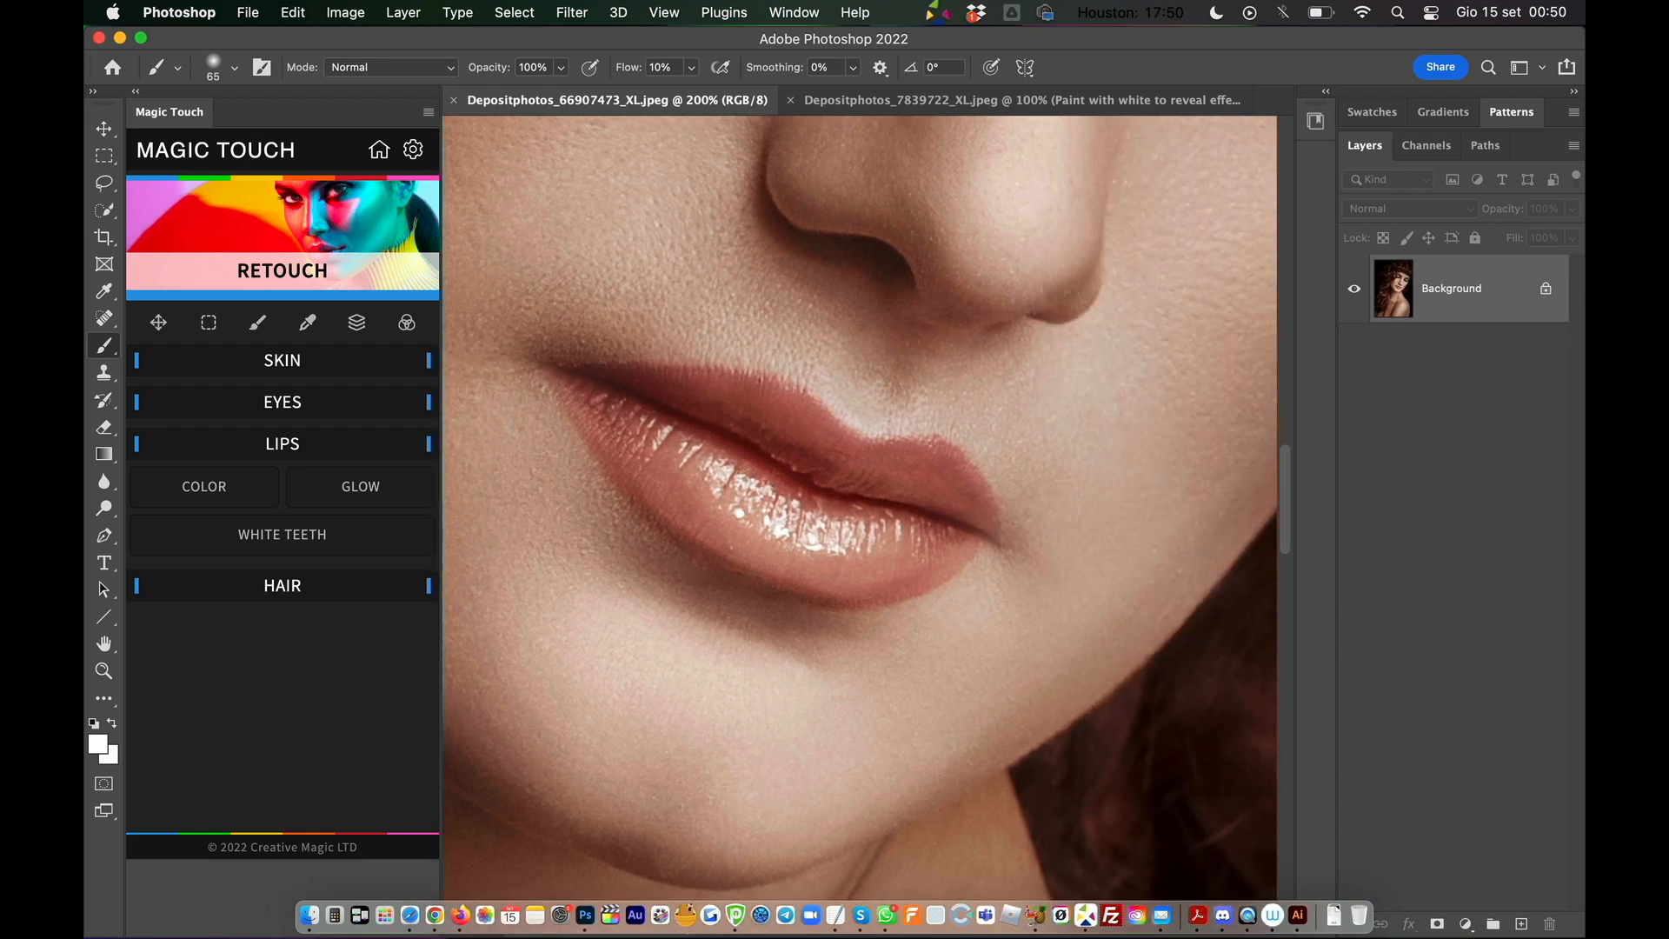
{"action": "left_click", "coordinate": [385, 488]}
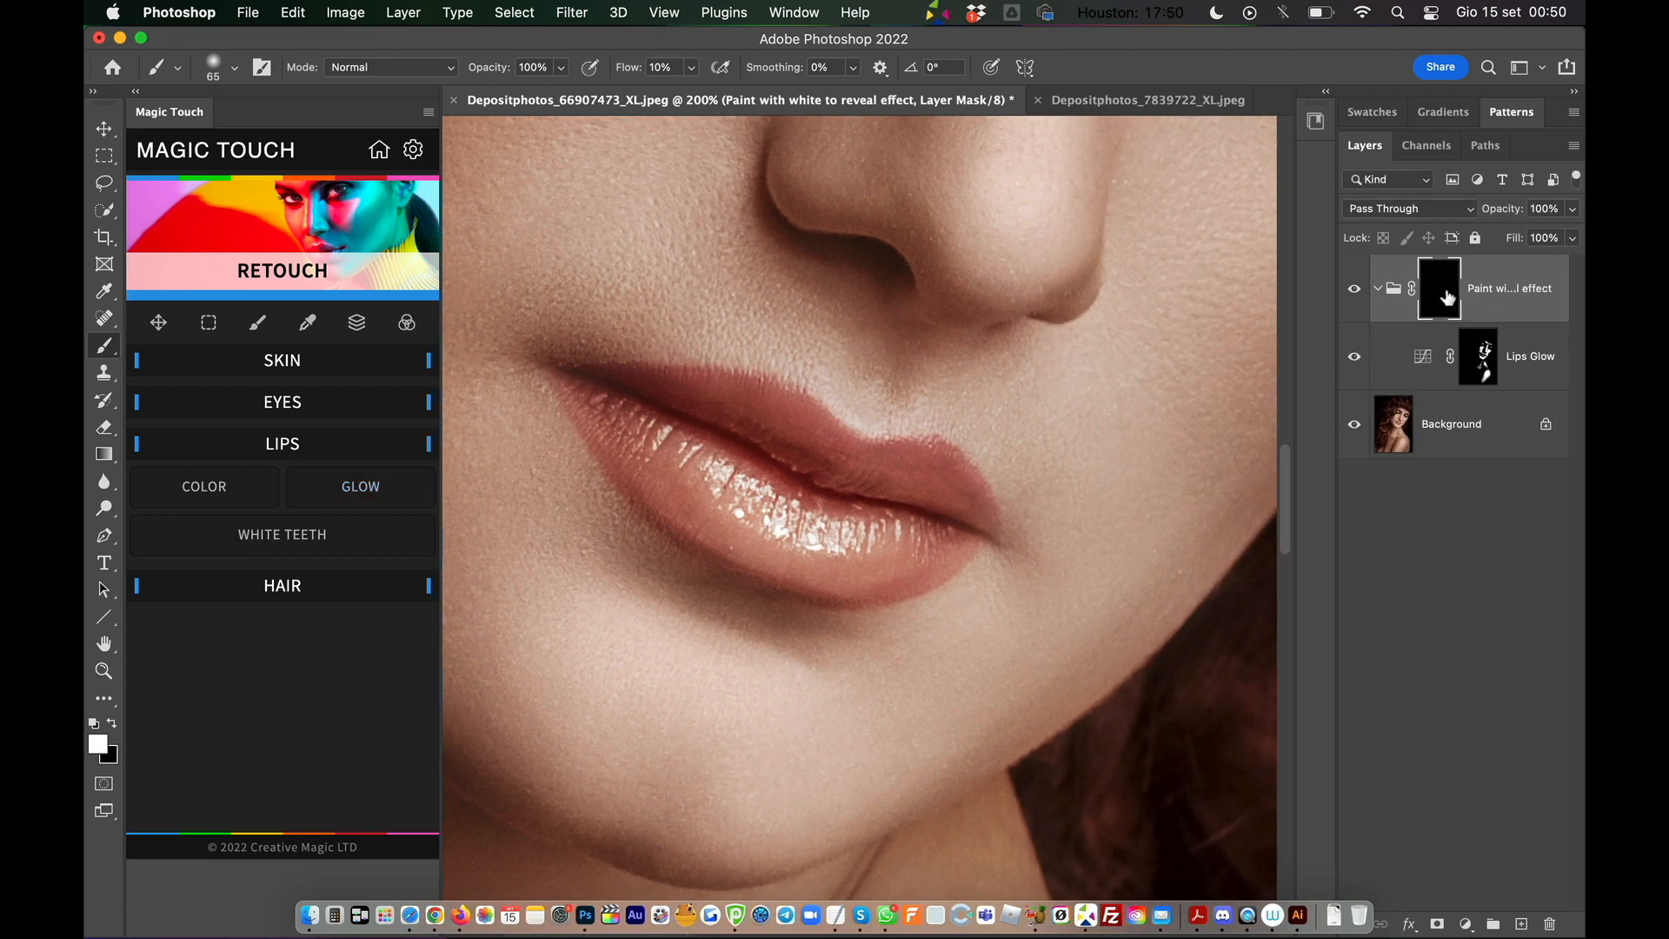
{"action": "mouse_move", "coordinate": [776, 509]}
{"action": "left_mouse_down"}
{"action": "mouse_move", "coordinate": [824, 549]}
{"action": "mouse_move", "coordinate": [884, 544]}
{"action": "mouse_move", "coordinate": [792, 537]}
{"action": "mouse_move", "coordinate": [873, 546]}
{"action": "mouse_move", "coordinate": [711, 486]}
{"action": "left_mouse_up"}
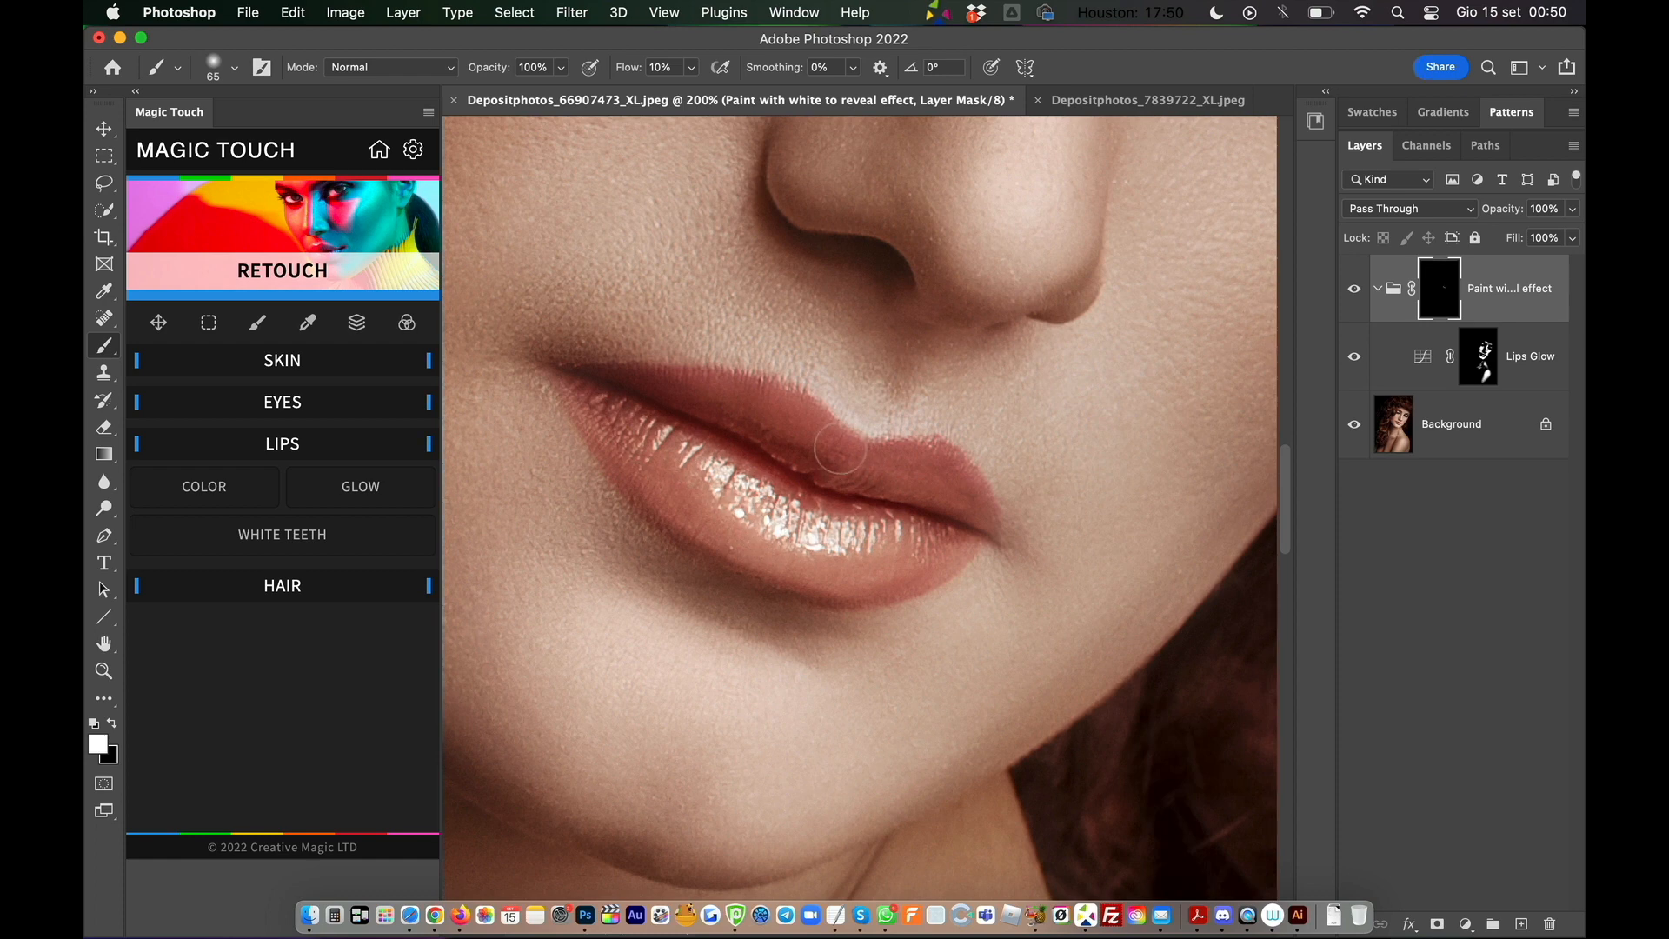
Toggle the lips glow group's visibility to compare the curly-haired portrait before and after.
{"action": "left_click", "coordinate": [1354, 294]}
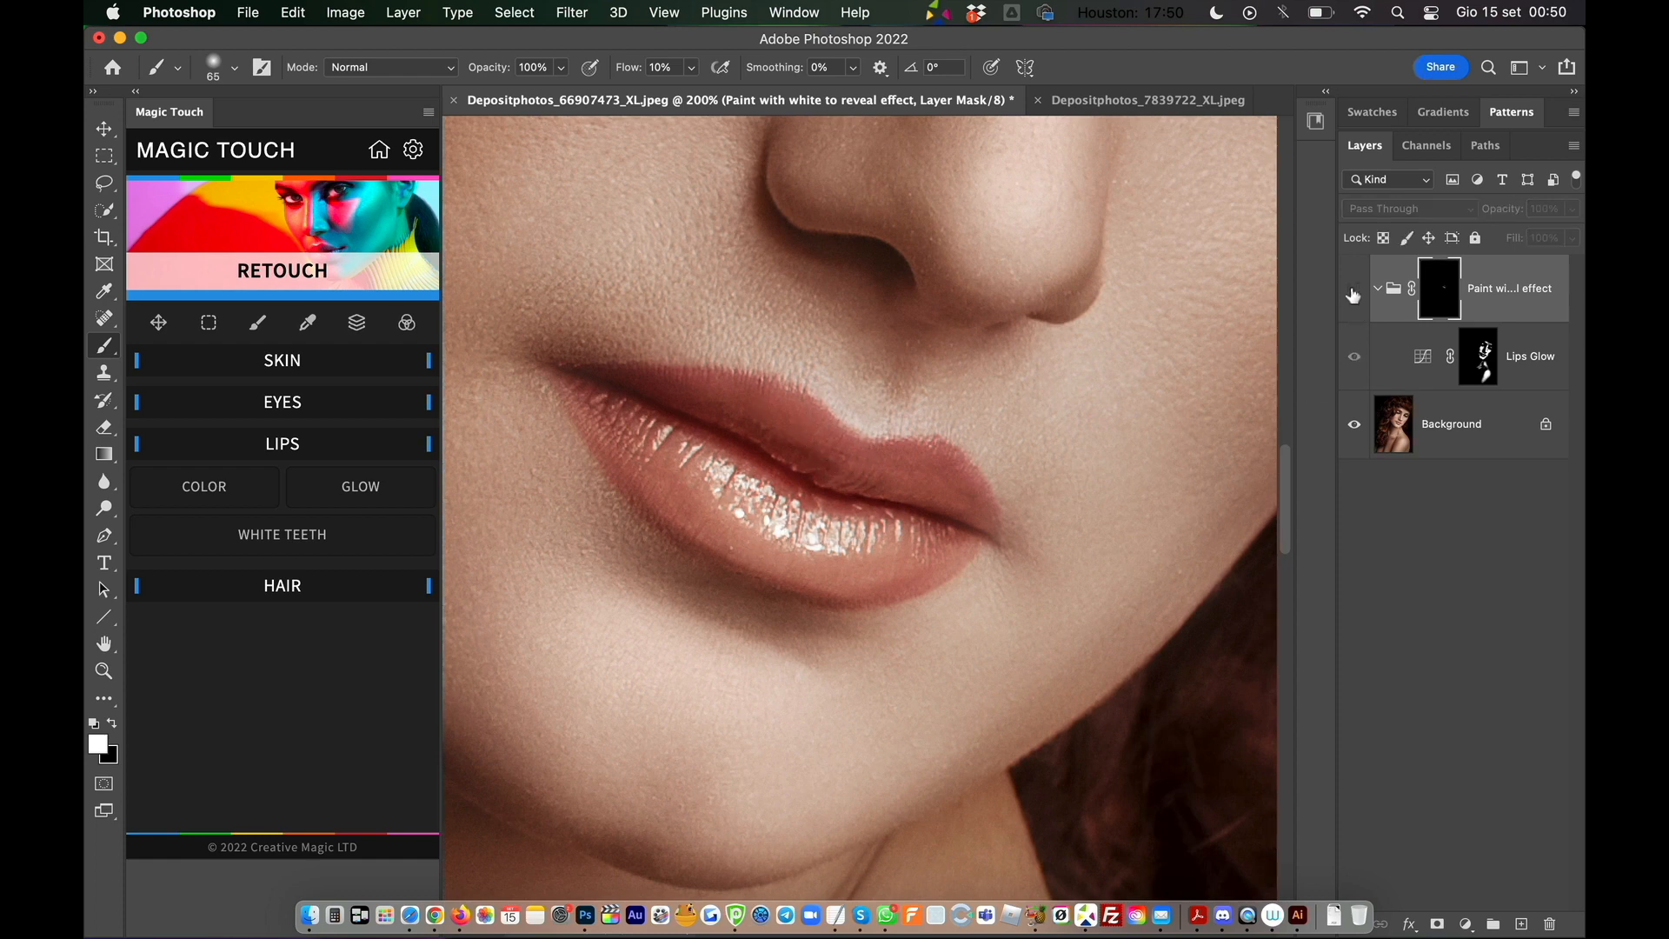
{"action": "left_click", "coordinate": [1354, 294]}
{"action": "left_click", "coordinate": [1354, 294]}
{"action": "left_click", "coordinate": [1354, 293]}
{"action": "left_click", "coordinate": [1353, 294]}
{"action": "left_click", "coordinate": [1354, 294]}
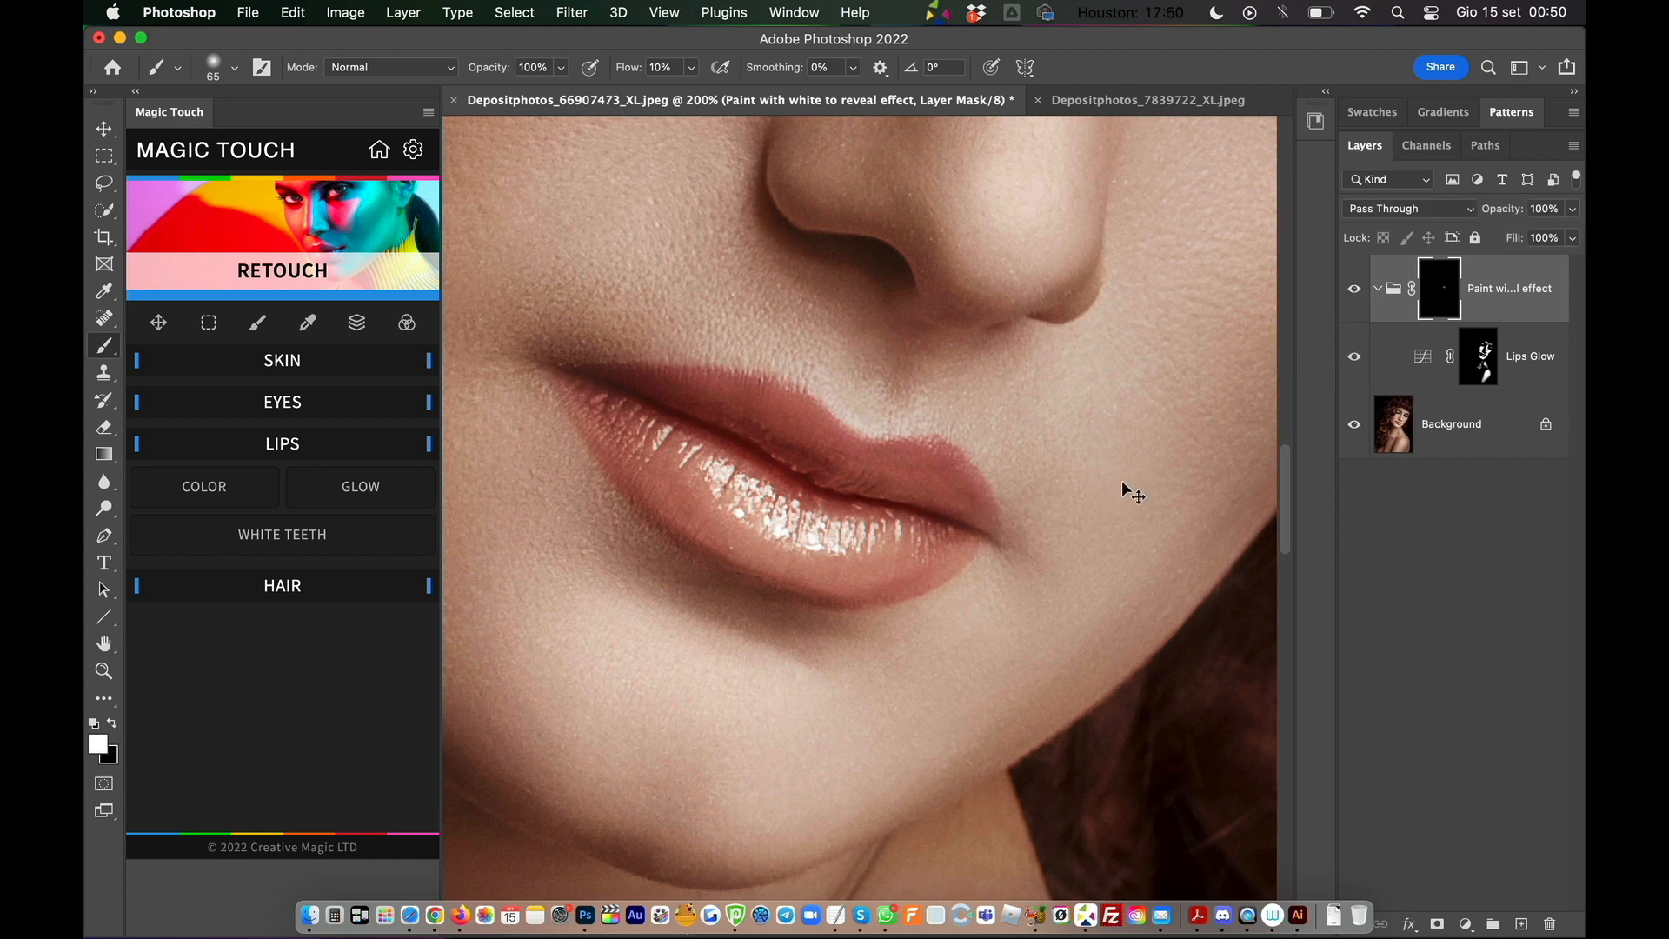
Collapse the lips glow group and apply the Magic Touch hair Highlights effect.
{"action": "key", "text": "super+minus"}
{"action": "key", "text": "super+minus"}
{"action": "left_click_drag", "start_coordinate": [748, 336], "coordinate": [918, 487]}
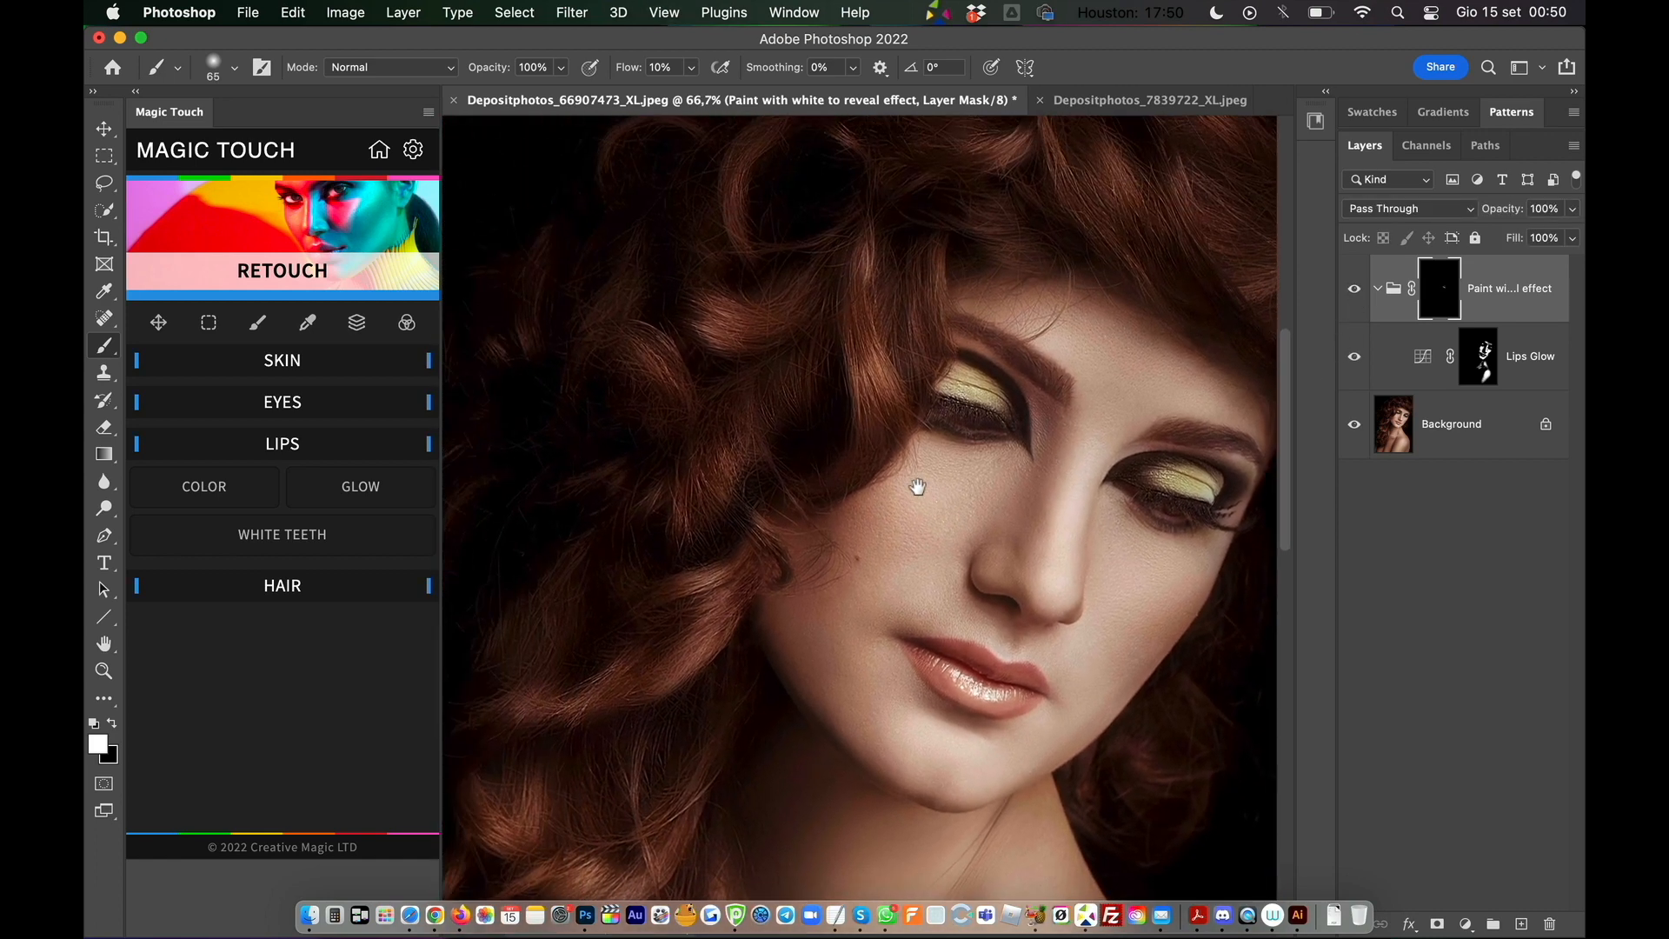
{"action": "left_click", "coordinate": [1377, 293]}
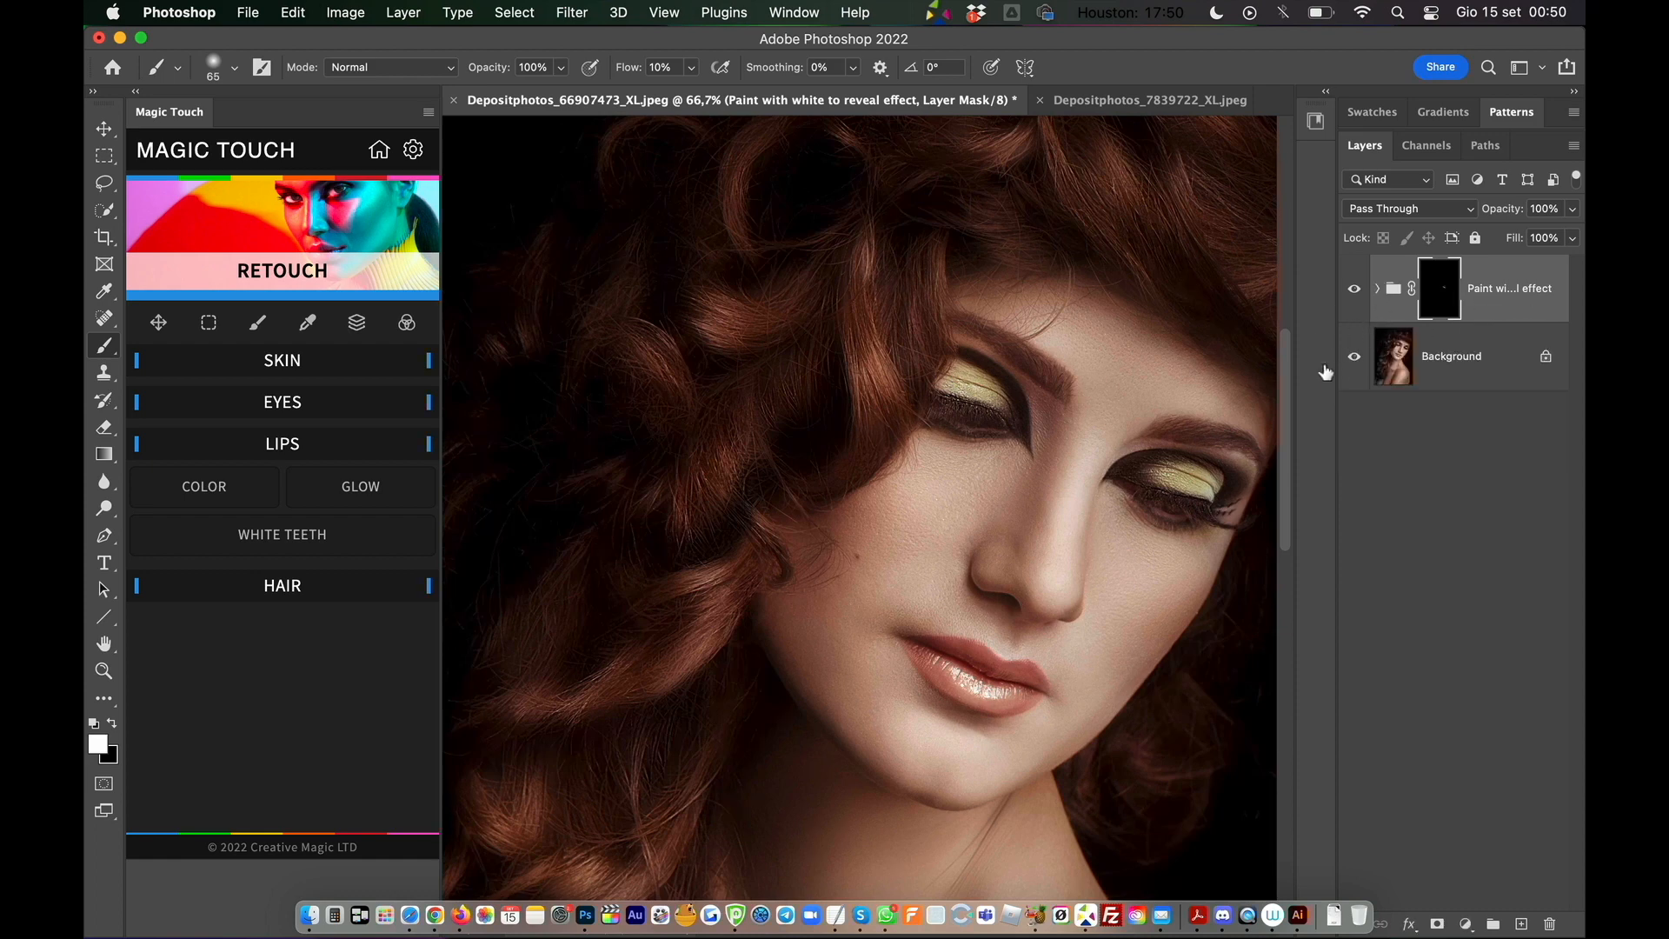
{"action": "left_click", "coordinate": [275, 596]}
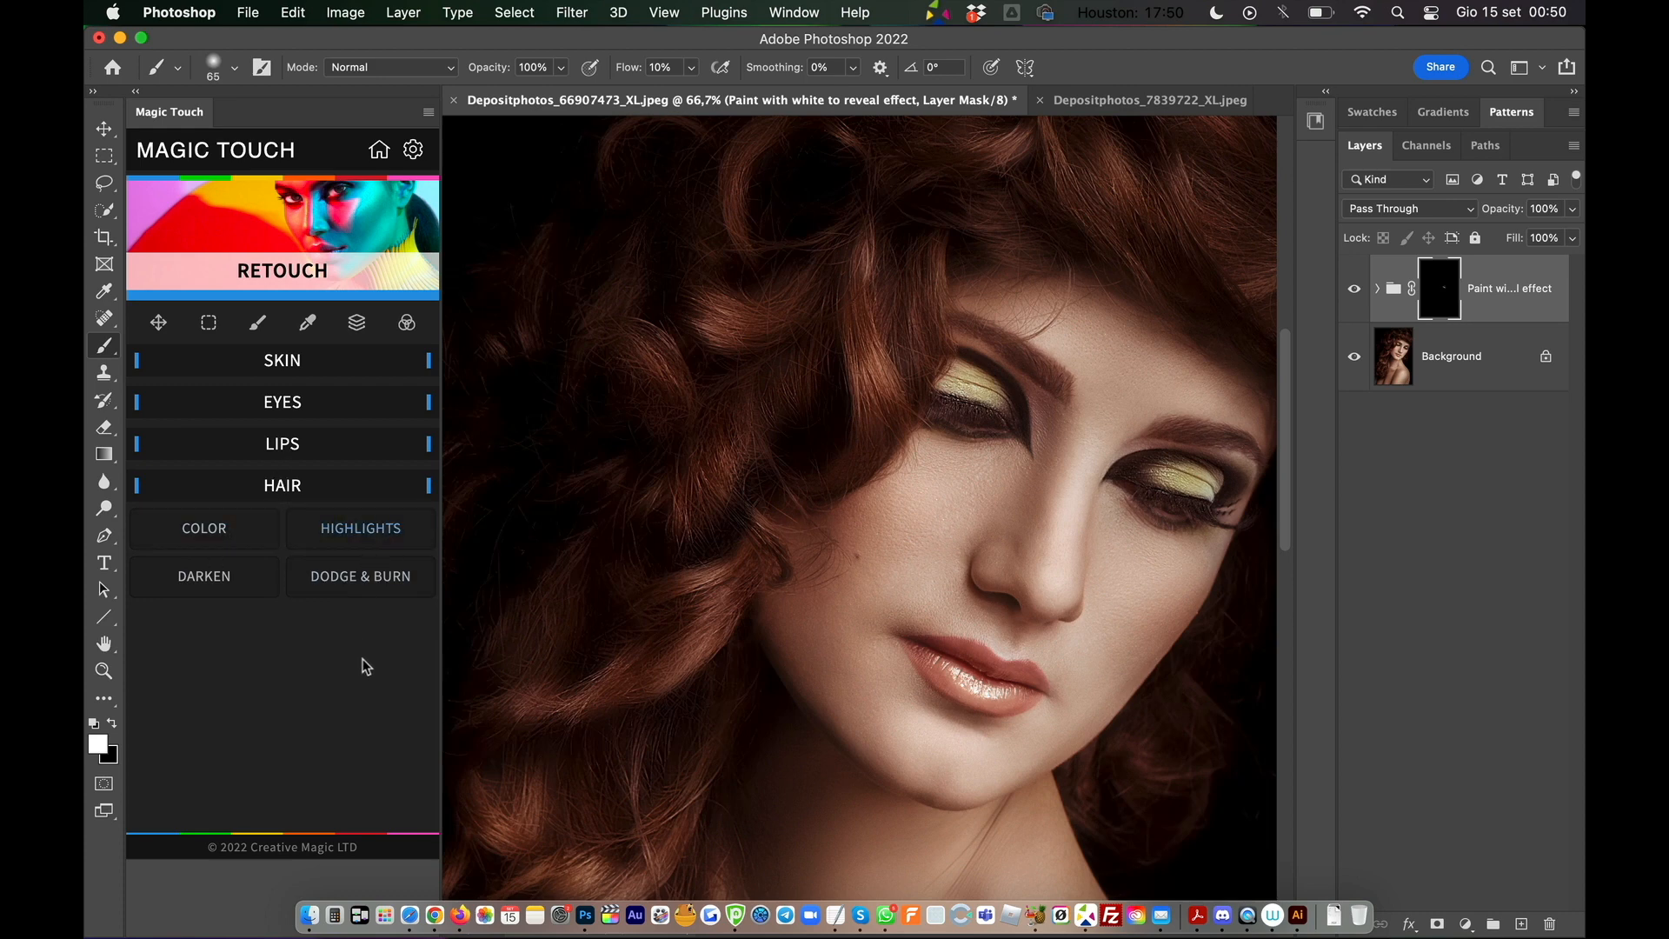
{"action": "left_click", "coordinate": [356, 532]}
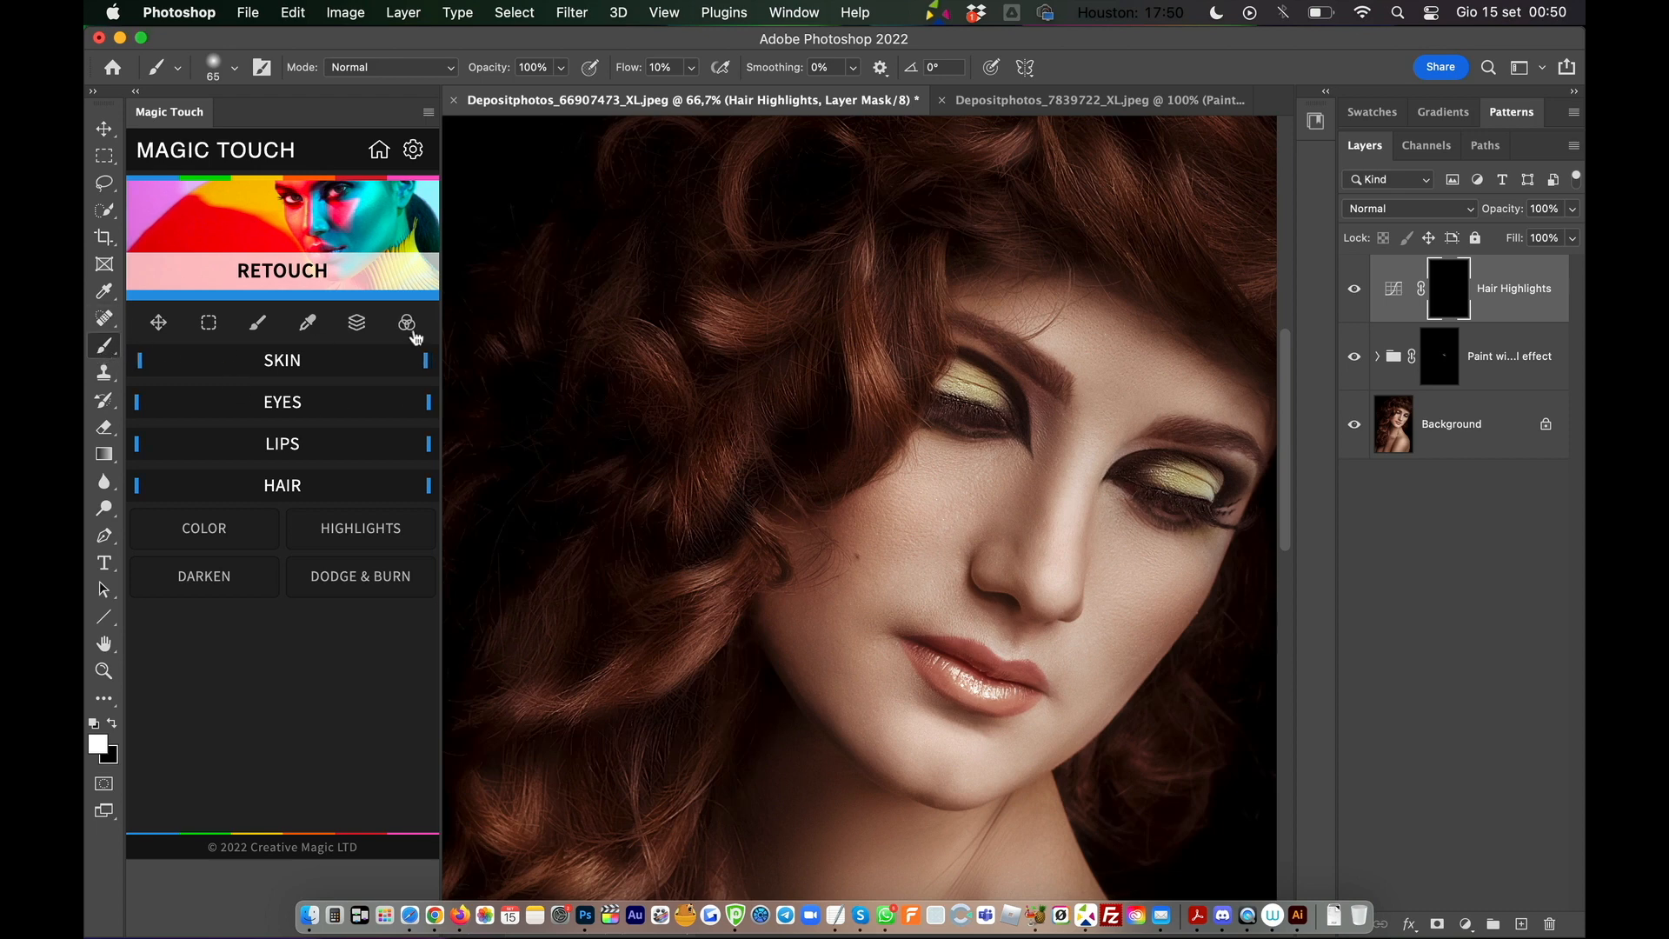
Set the brush size to 316 px and paint white on the Hair Highlights mask over the curls beside the face and above the forehead.
{"action": "right_click", "coordinate": [674, 336]}
{"action": "left_click_drag", "start_coordinate": [853, 217], "coordinate": [896, 217]}
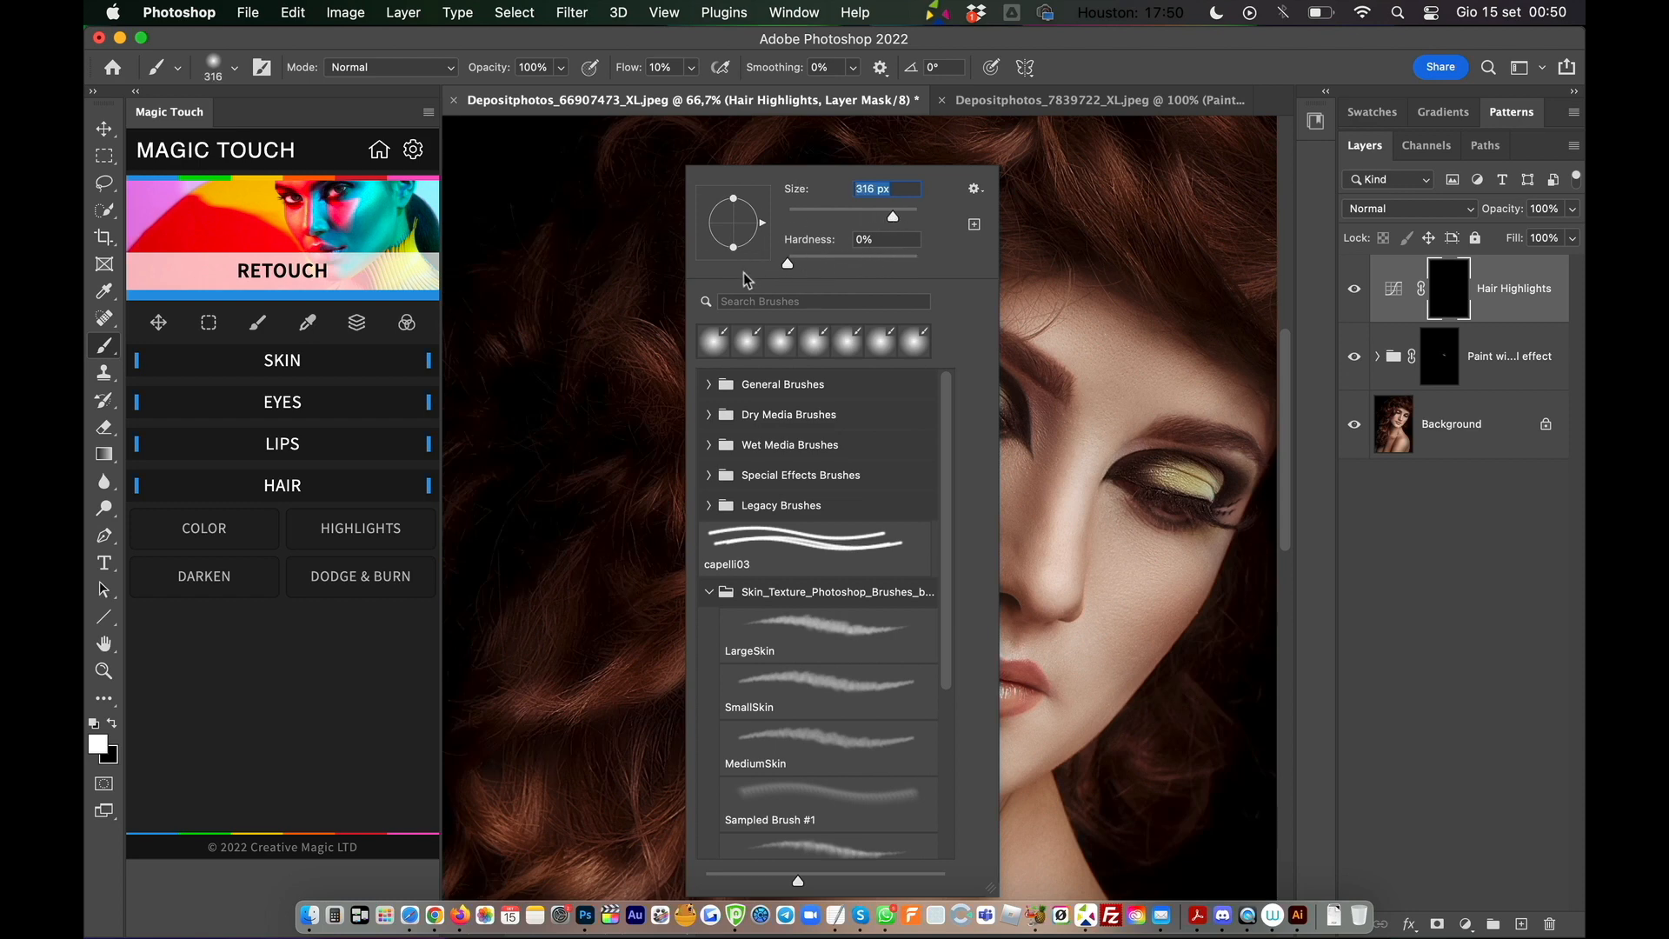
{"action": "left_click", "coordinate": [1133, 70]}
{"action": "mouse_move", "coordinate": [738, 354]}
{"action": "left_mouse_down"}
{"action": "mouse_move", "coordinate": [806, 298]}
{"action": "mouse_move", "coordinate": [752, 320]}
{"action": "mouse_move", "coordinate": [873, 363]}
{"action": "mouse_move", "coordinate": [875, 398]}
{"action": "mouse_move", "coordinate": [856, 404]}
{"action": "mouse_move", "coordinate": [878, 358]}
{"action": "left_mouse_up"}
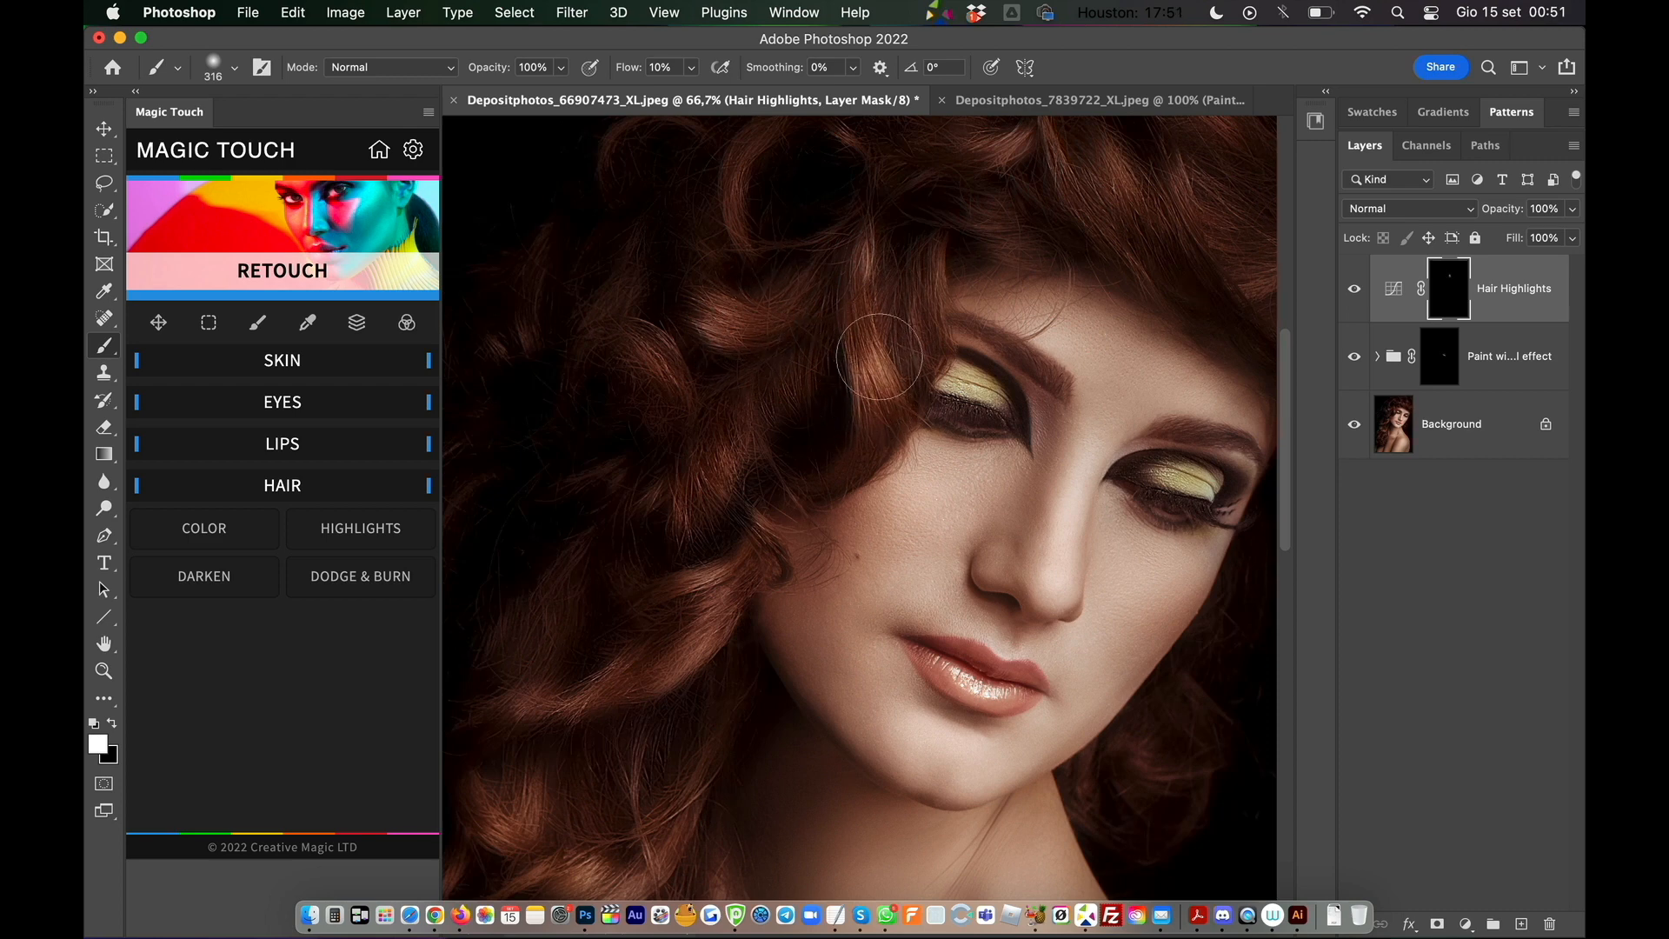
{"action": "left_click_drag", "start_coordinate": [715, 305], "coordinate": [720, 345]}
{"action": "mouse_move", "coordinate": [694, 613]}
{"action": "left_mouse_down"}
{"action": "mouse_move", "coordinate": [702, 564]}
{"action": "mouse_move", "coordinate": [688, 660]}
{"action": "left_mouse_up"}
{"action": "left_click_drag", "start_coordinate": [524, 671], "coordinate": [535, 725]}
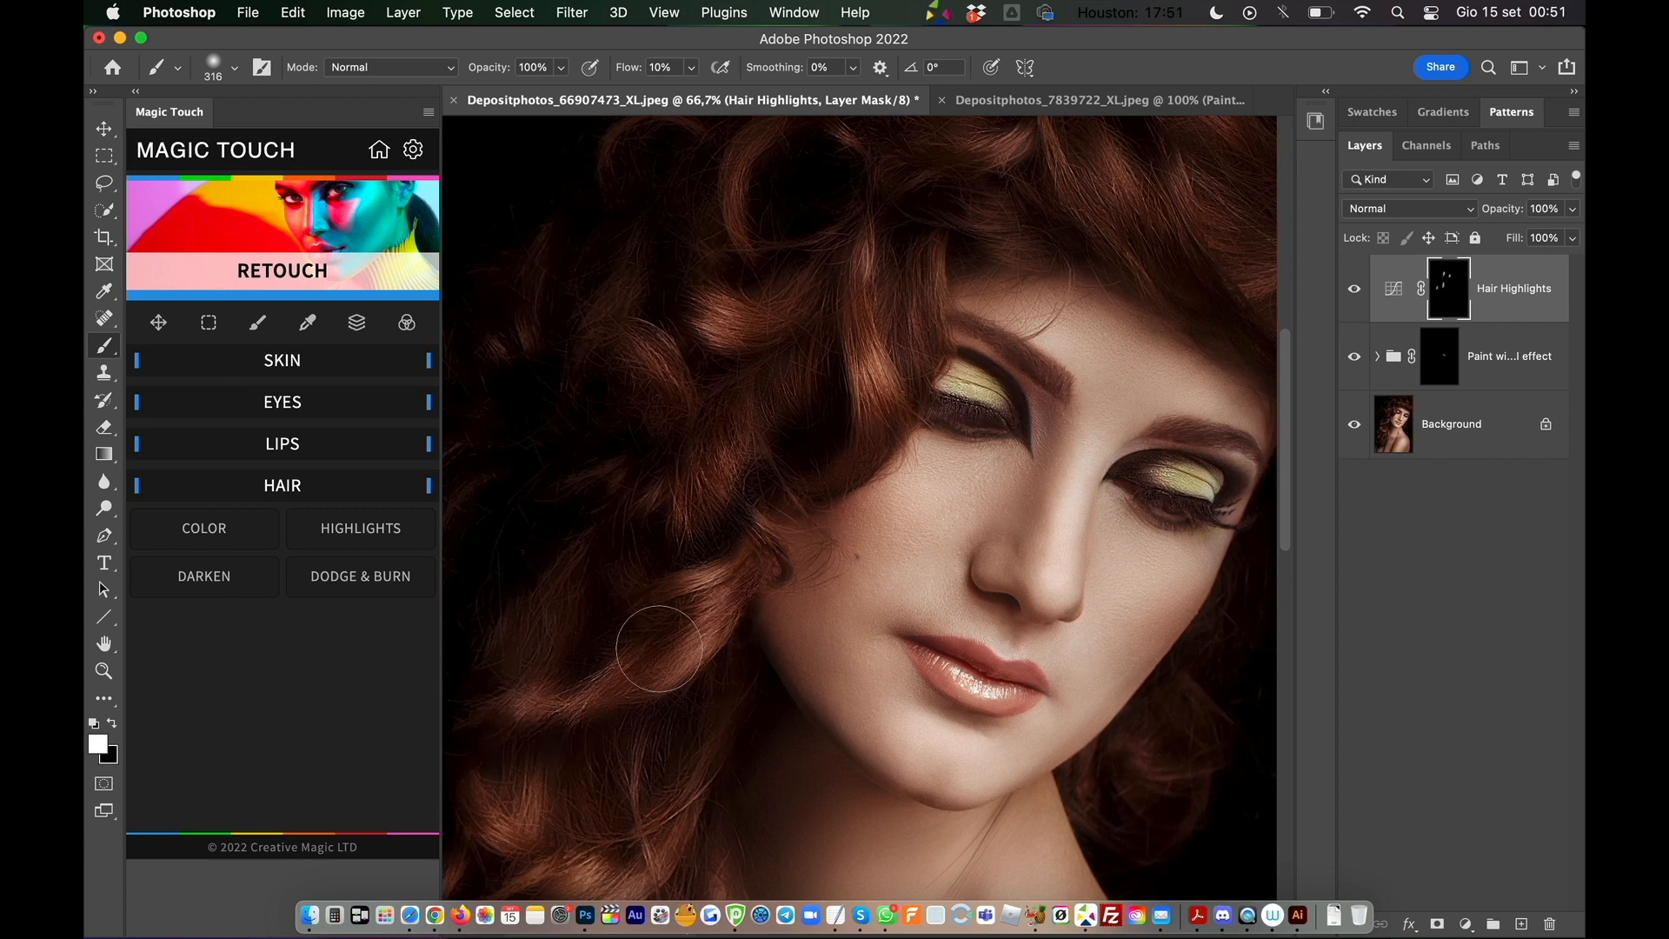
{"action": "left_click_drag", "start_coordinate": [1021, 243], "coordinate": [880, 462]}
{"action": "mouse_move", "coordinate": [1016, 380]}
{"action": "left_mouse_down"}
{"action": "mouse_move", "coordinate": [967, 389]}
{"action": "mouse_move", "coordinate": [998, 383]}
{"action": "left_mouse_up"}
{"action": "mouse_move", "coordinate": [1098, 319]}
{"action": "left_mouse_down"}
{"action": "mouse_move", "coordinate": [1097, 297]}
{"action": "mouse_move", "coordinate": [1079, 337]}
{"action": "left_mouse_up"}
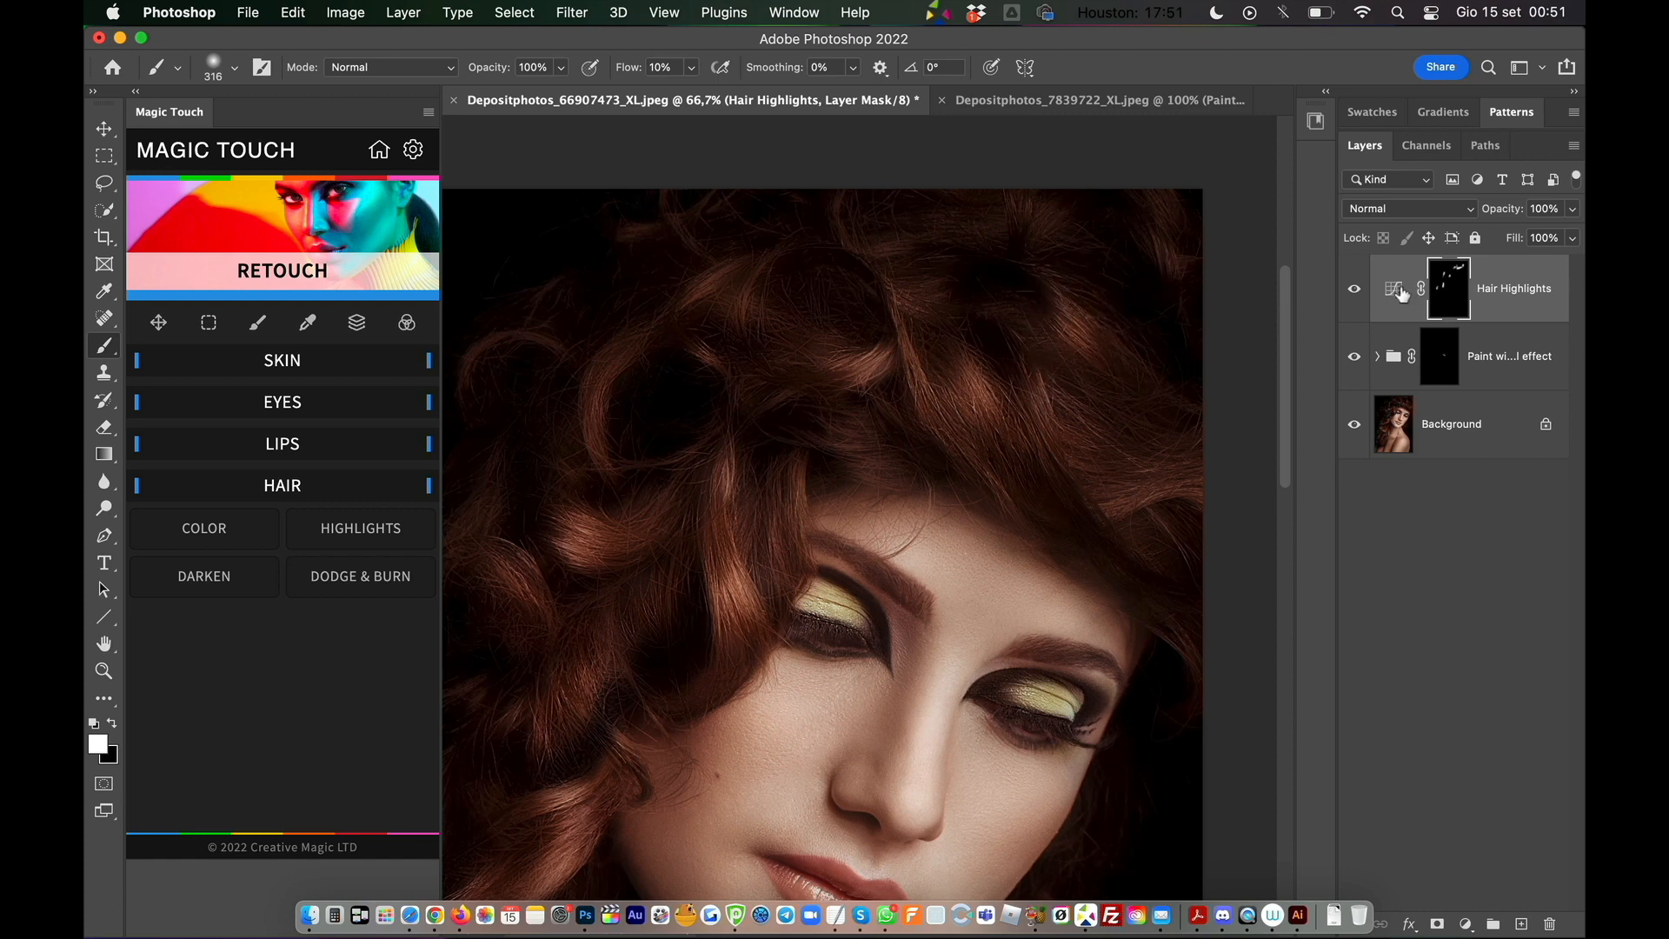
Toggle the Hair Highlights layer's visibility to compare the curls before and after.
{"action": "left_click", "coordinate": [1353, 291]}
{"action": "left_click", "coordinate": [1352, 293]}
{"action": "left_click", "coordinate": [1350, 296]}
{"action": "left_click", "coordinate": [1350, 297]}
{"action": "left_click", "coordinate": [1346, 300]}
{"action": "left_click", "coordinate": [1345, 304]}
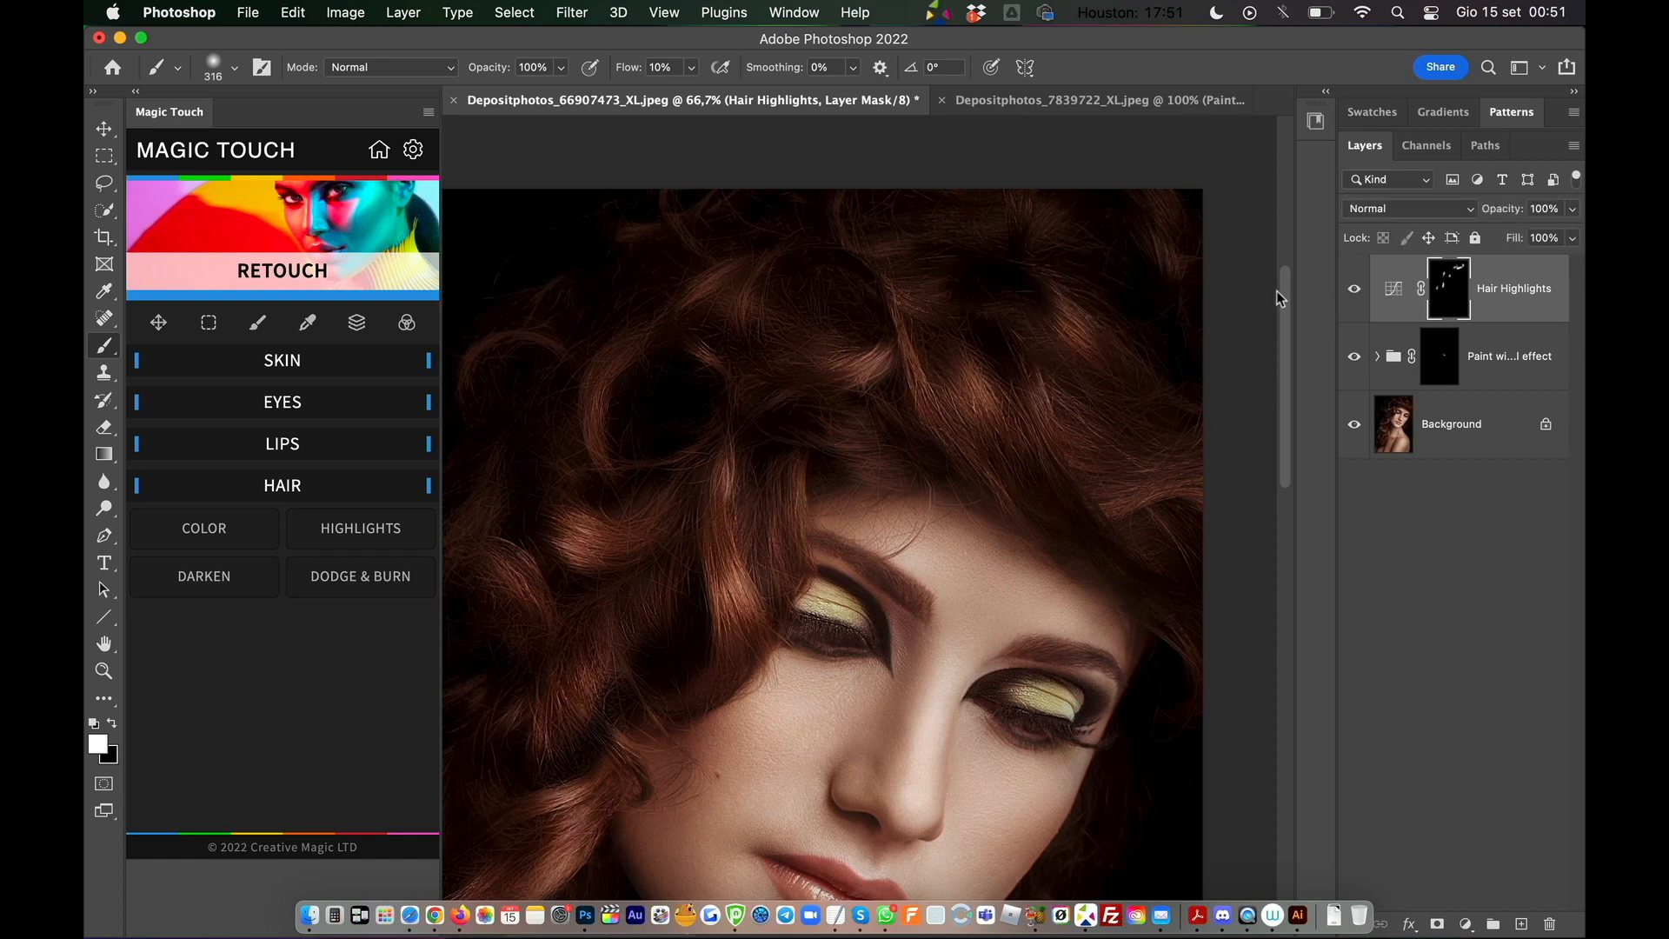
Raise the brush flow and paint white on the Hair Highlights mask over the curls above the forehead and beside the face.
{"action": "left_click", "coordinate": [693, 69]}
{"action": "left_click_drag", "start_coordinate": [690, 92], "coordinate": [786, 95]}
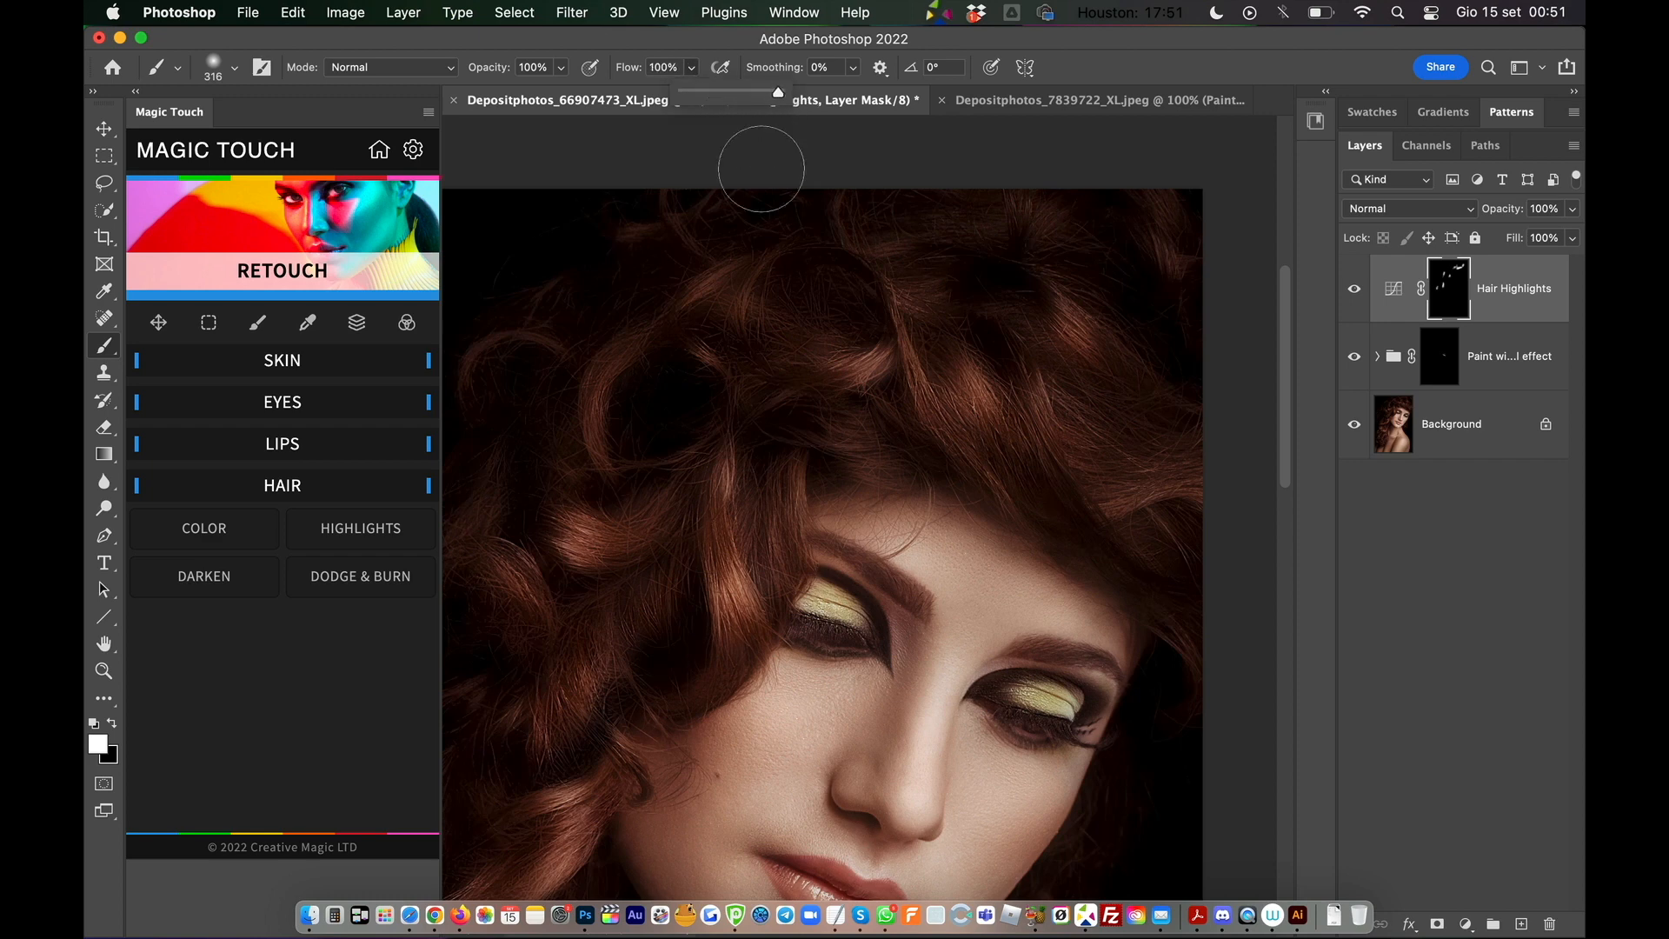
{"action": "left_click", "coordinate": [939, 435]}
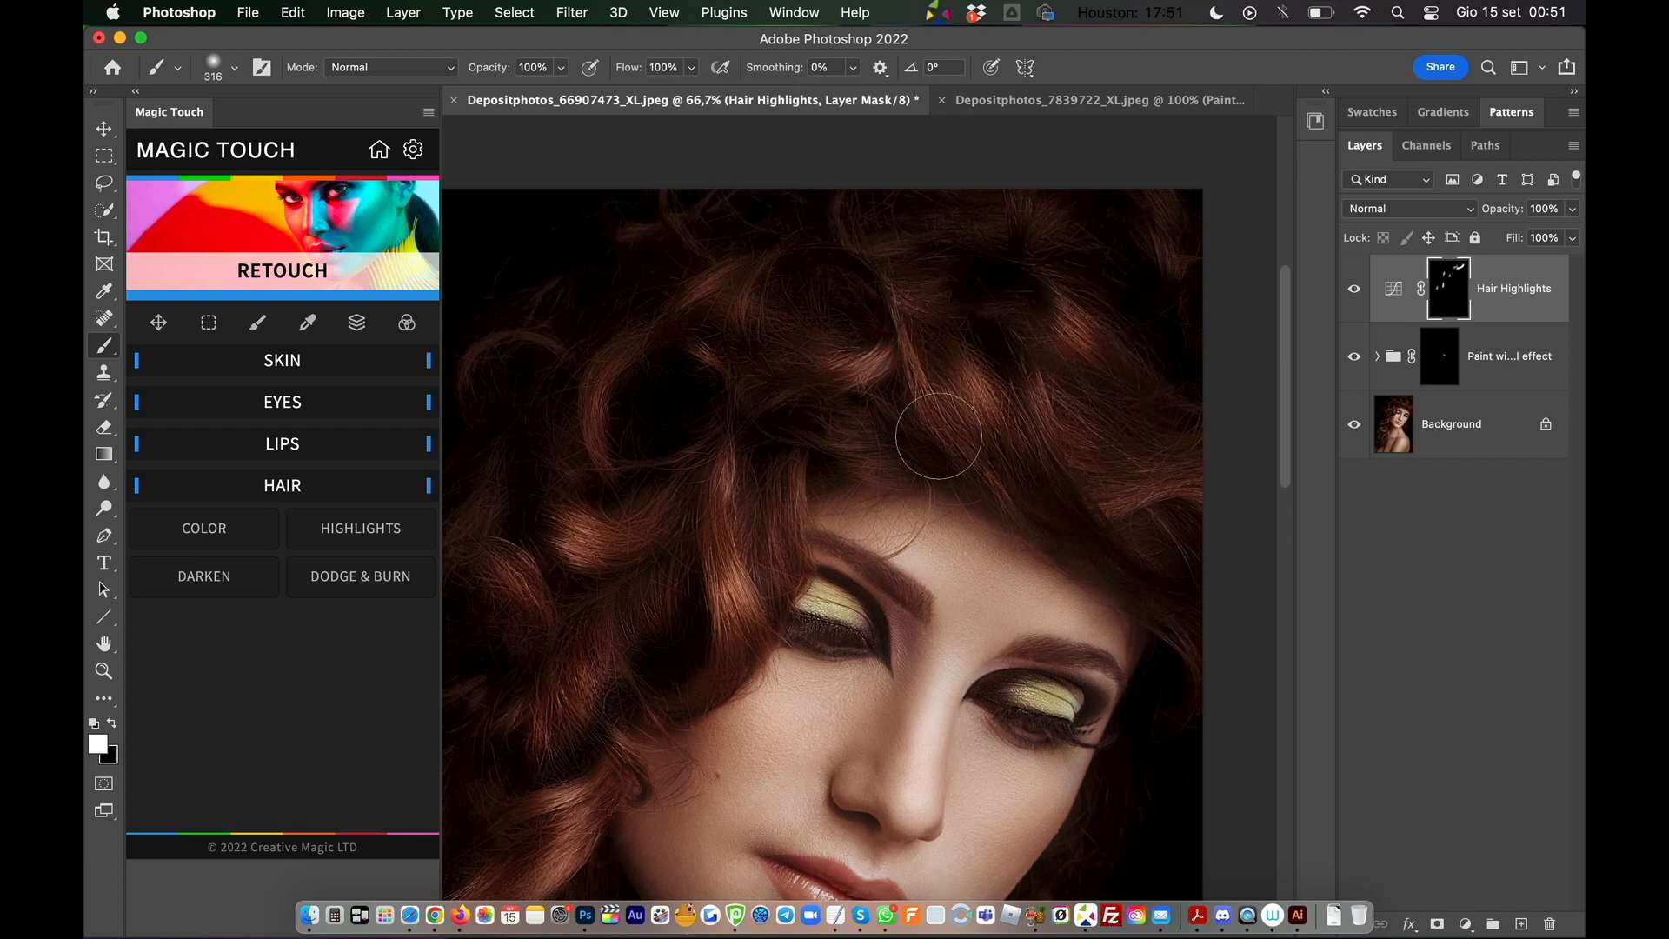
{"action": "left_click_drag", "start_coordinate": [1046, 370], "coordinate": [866, 428]}
{"action": "left_click_drag", "start_coordinate": [707, 571], "coordinate": [743, 583]}
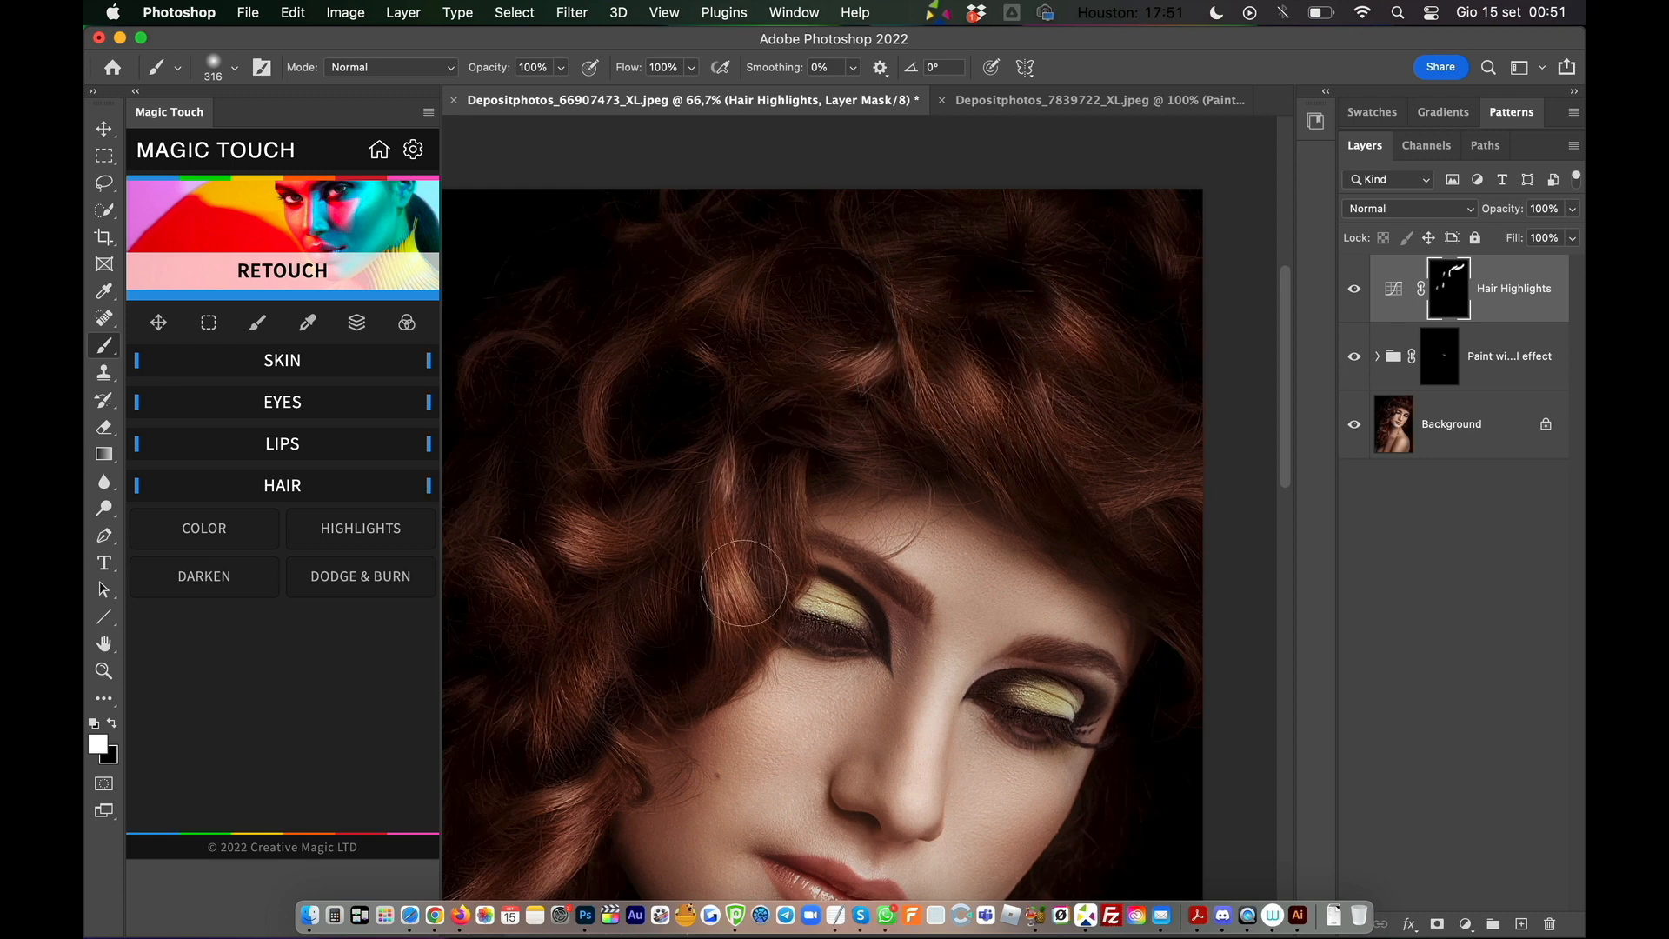
{"action": "mouse_move", "coordinate": [600, 450]}
{"action": "left_mouse_down"}
{"action": "mouse_move", "coordinate": [615, 365]}
{"action": "mouse_move", "coordinate": [735, 270]}
{"action": "left_mouse_up"}
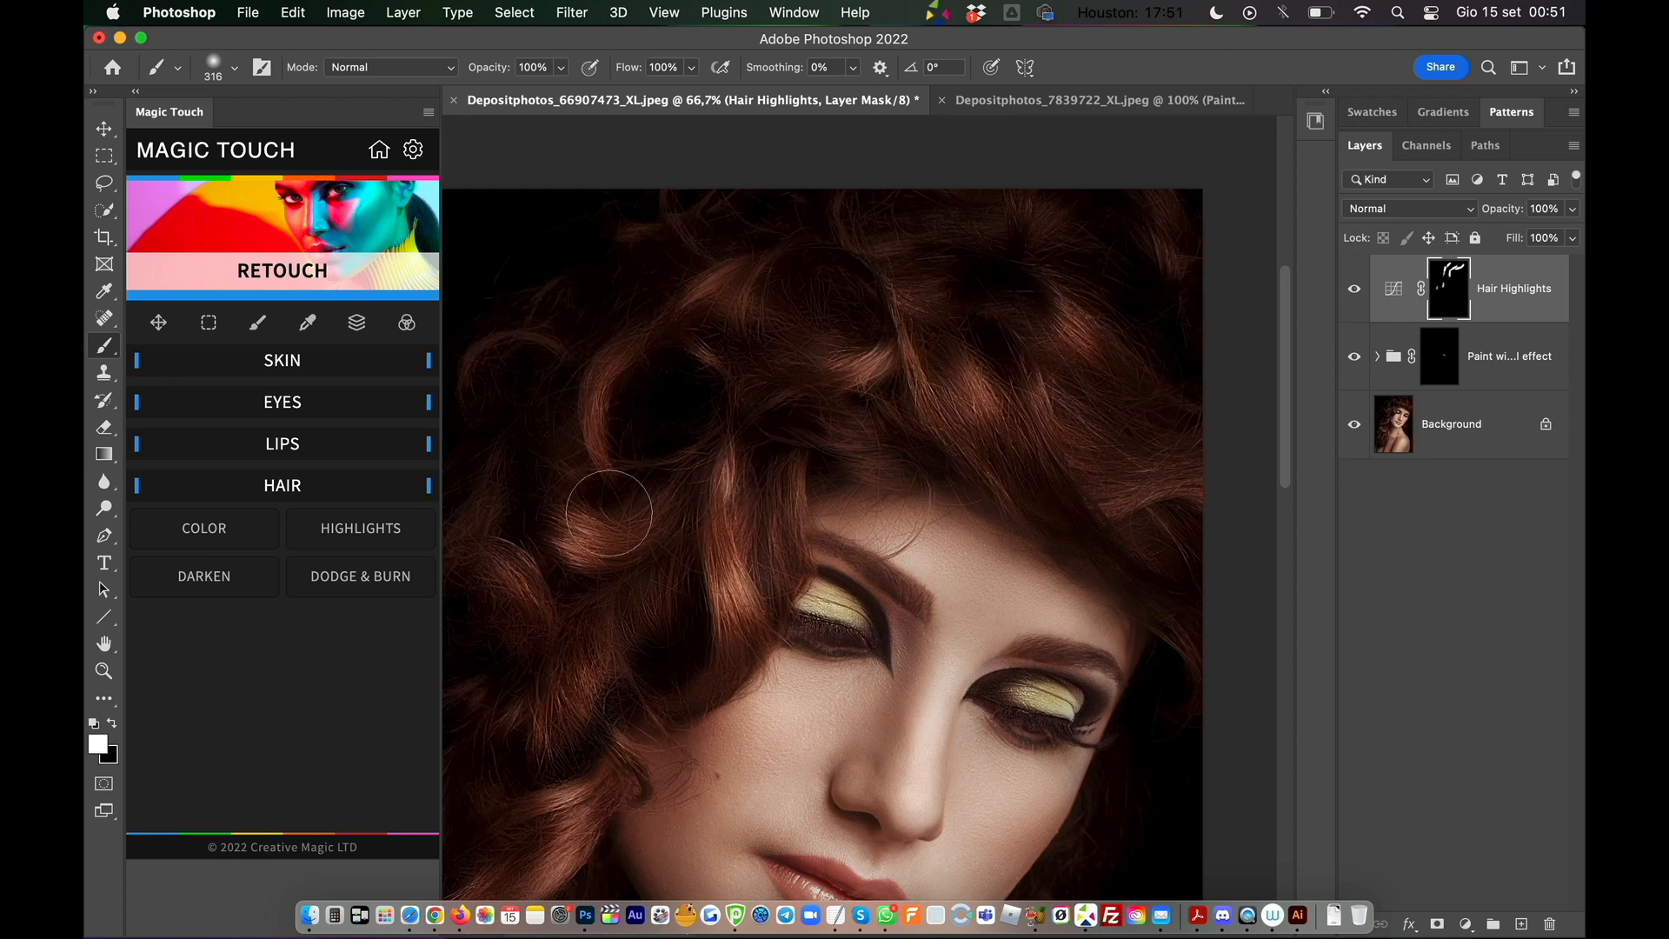
{"action": "left_click_drag", "start_coordinate": [650, 530], "coordinate": [577, 559]}
{"action": "left_click_drag", "start_coordinate": [715, 442], "coordinate": [983, 374]}
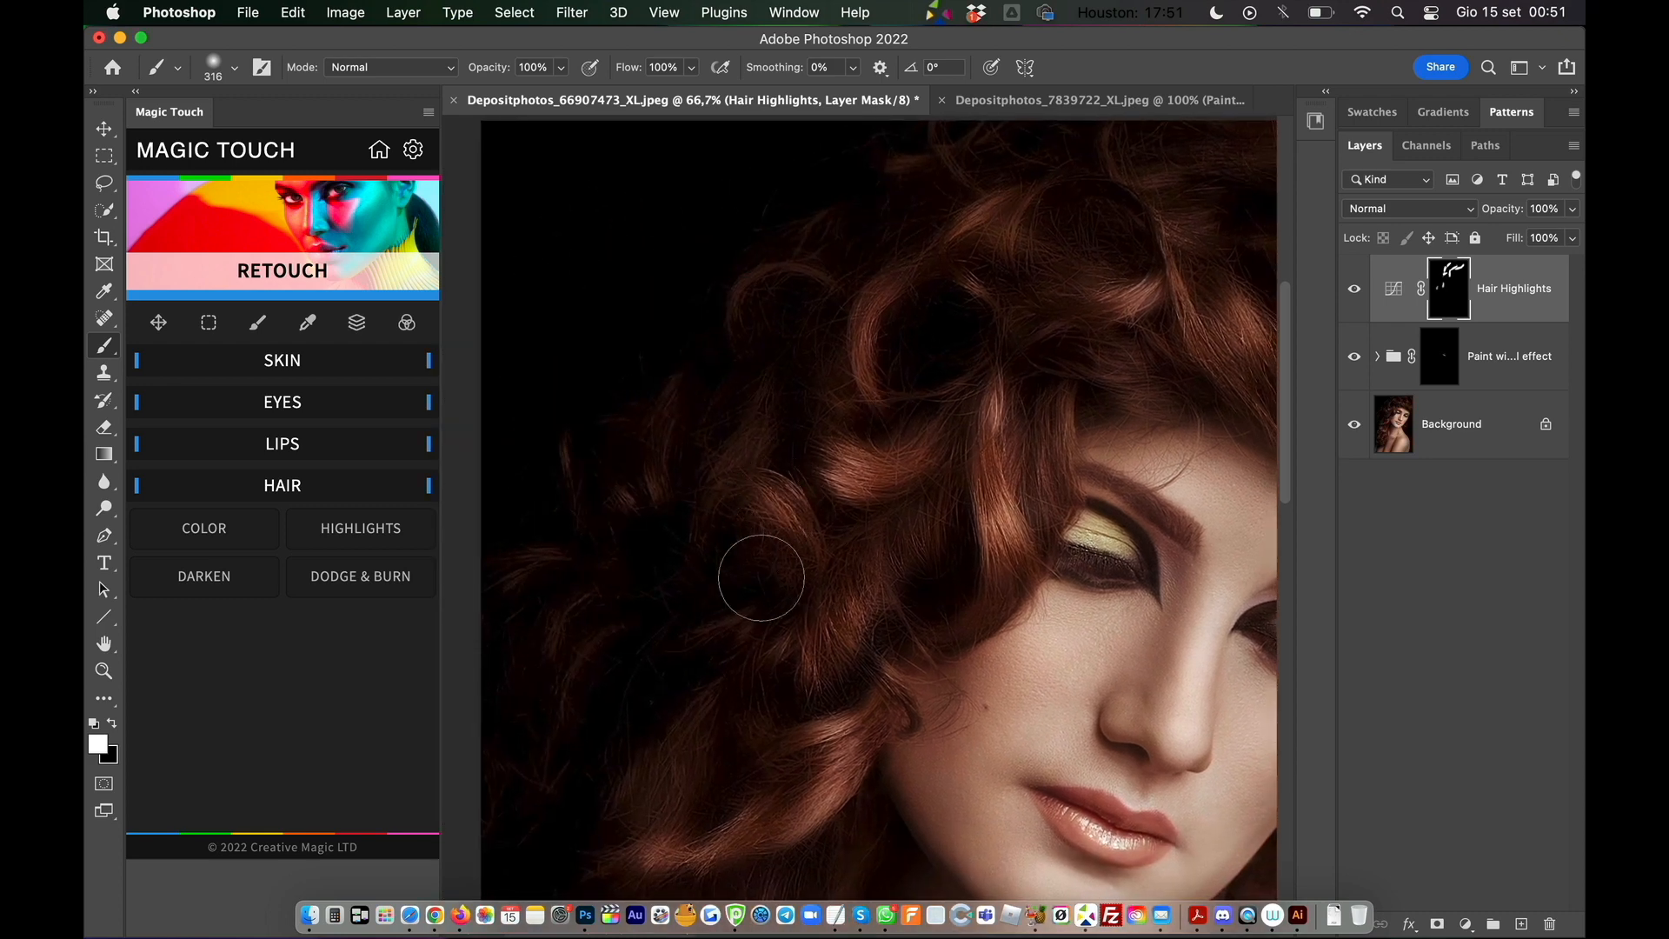
{"action": "mouse_move", "coordinate": [761, 578]}
{"action": "left_mouse_down"}
{"action": "mouse_move", "coordinate": [856, 619]}
{"action": "mouse_move", "coordinate": [827, 802]}
{"action": "mouse_move", "coordinate": [831, 744]}
{"action": "mouse_move", "coordinate": [670, 806]}
{"action": "mouse_move", "coordinate": [656, 838]}
{"action": "left_mouse_up"}
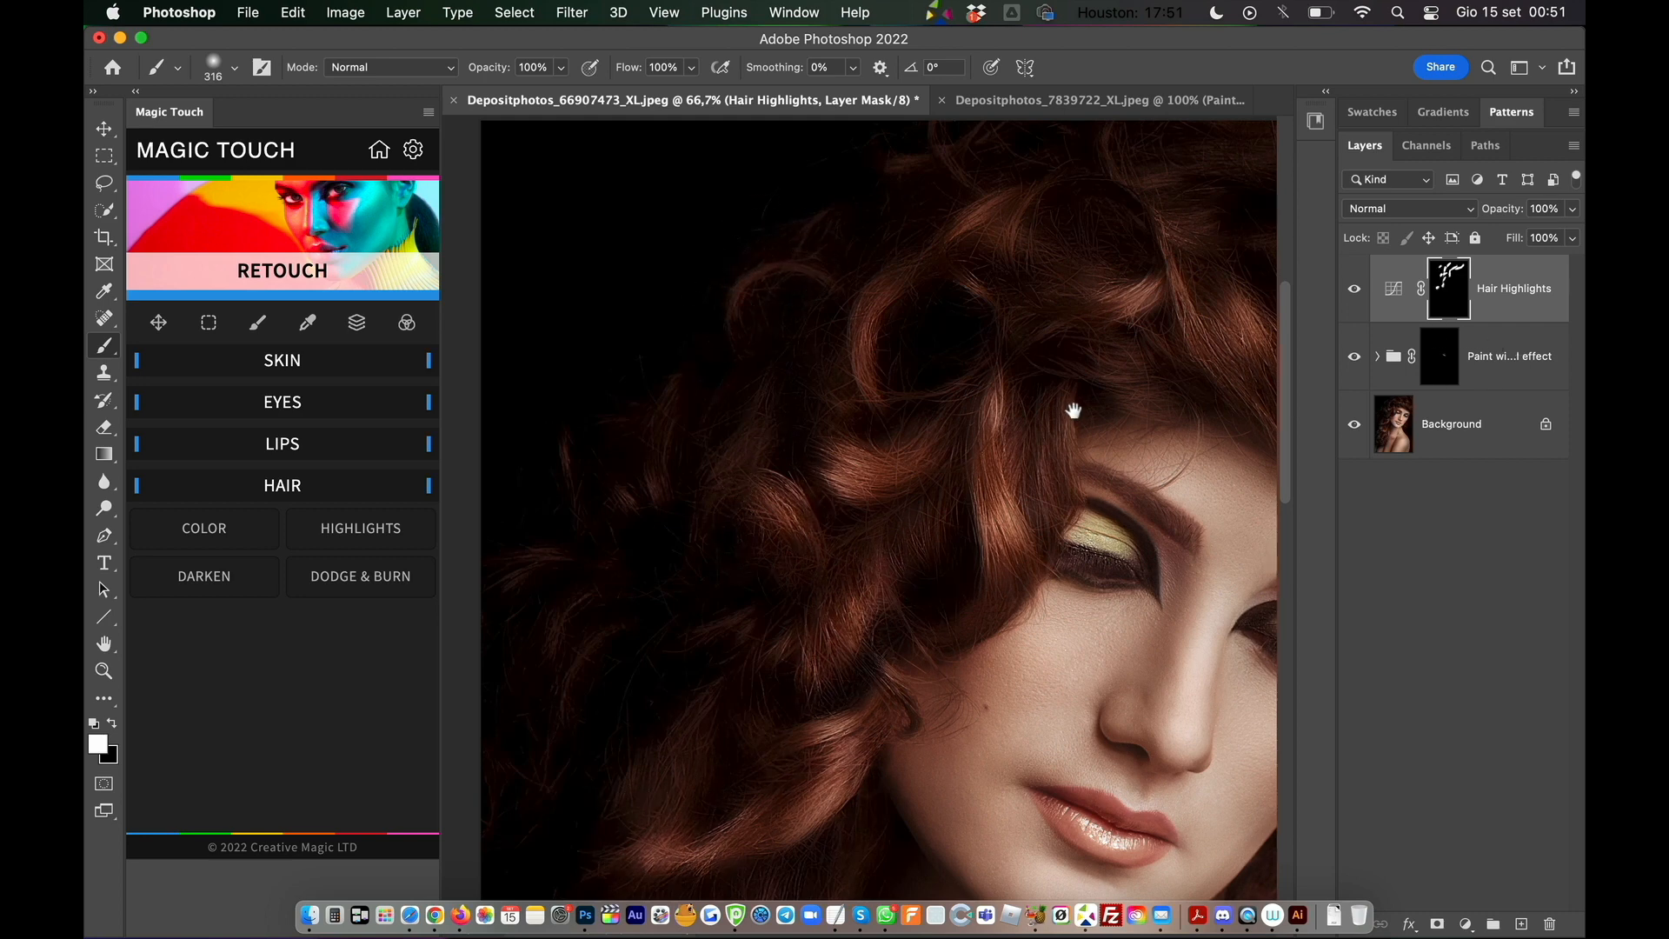
Compare the hair with and without the Hair Highlights layer and test its opacity, ending at 100%.
{"action": "left_click_drag", "start_coordinate": [1074, 411], "coordinate": [922, 412]}
{"action": "left_click", "coordinate": [1357, 289]}
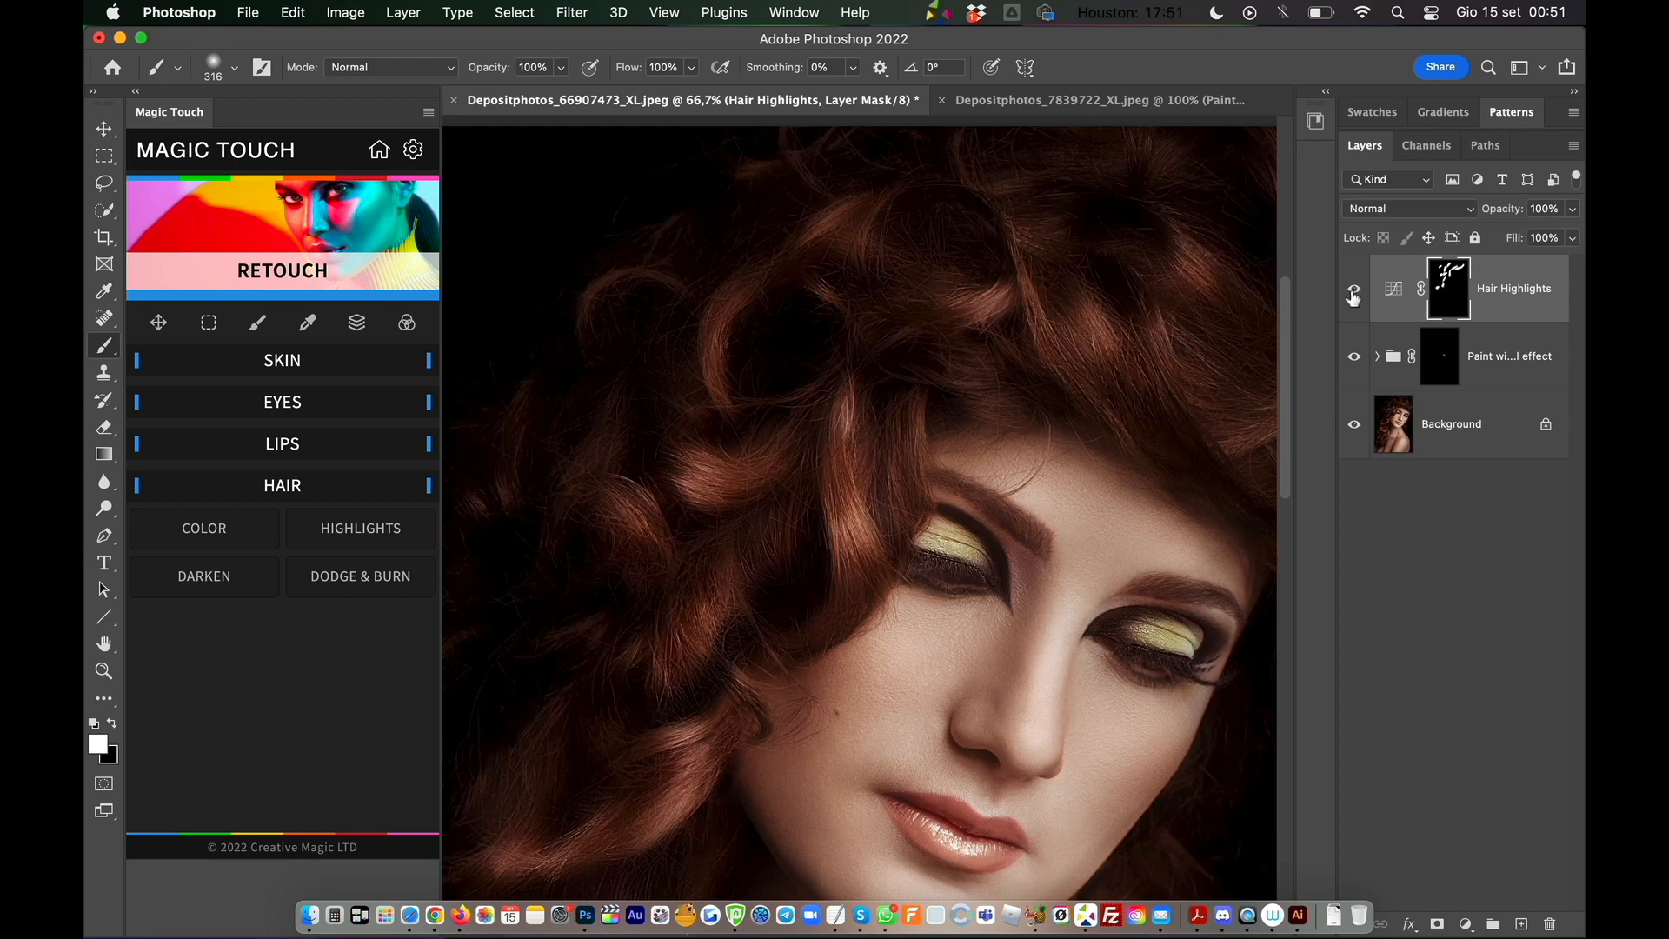
{"action": "left_click", "coordinate": [1354, 289]}
{"action": "left_click", "coordinate": [1355, 290]}
{"action": "left_click_drag", "start_coordinate": [1509, 242], "coordinate": [1539, 243]}
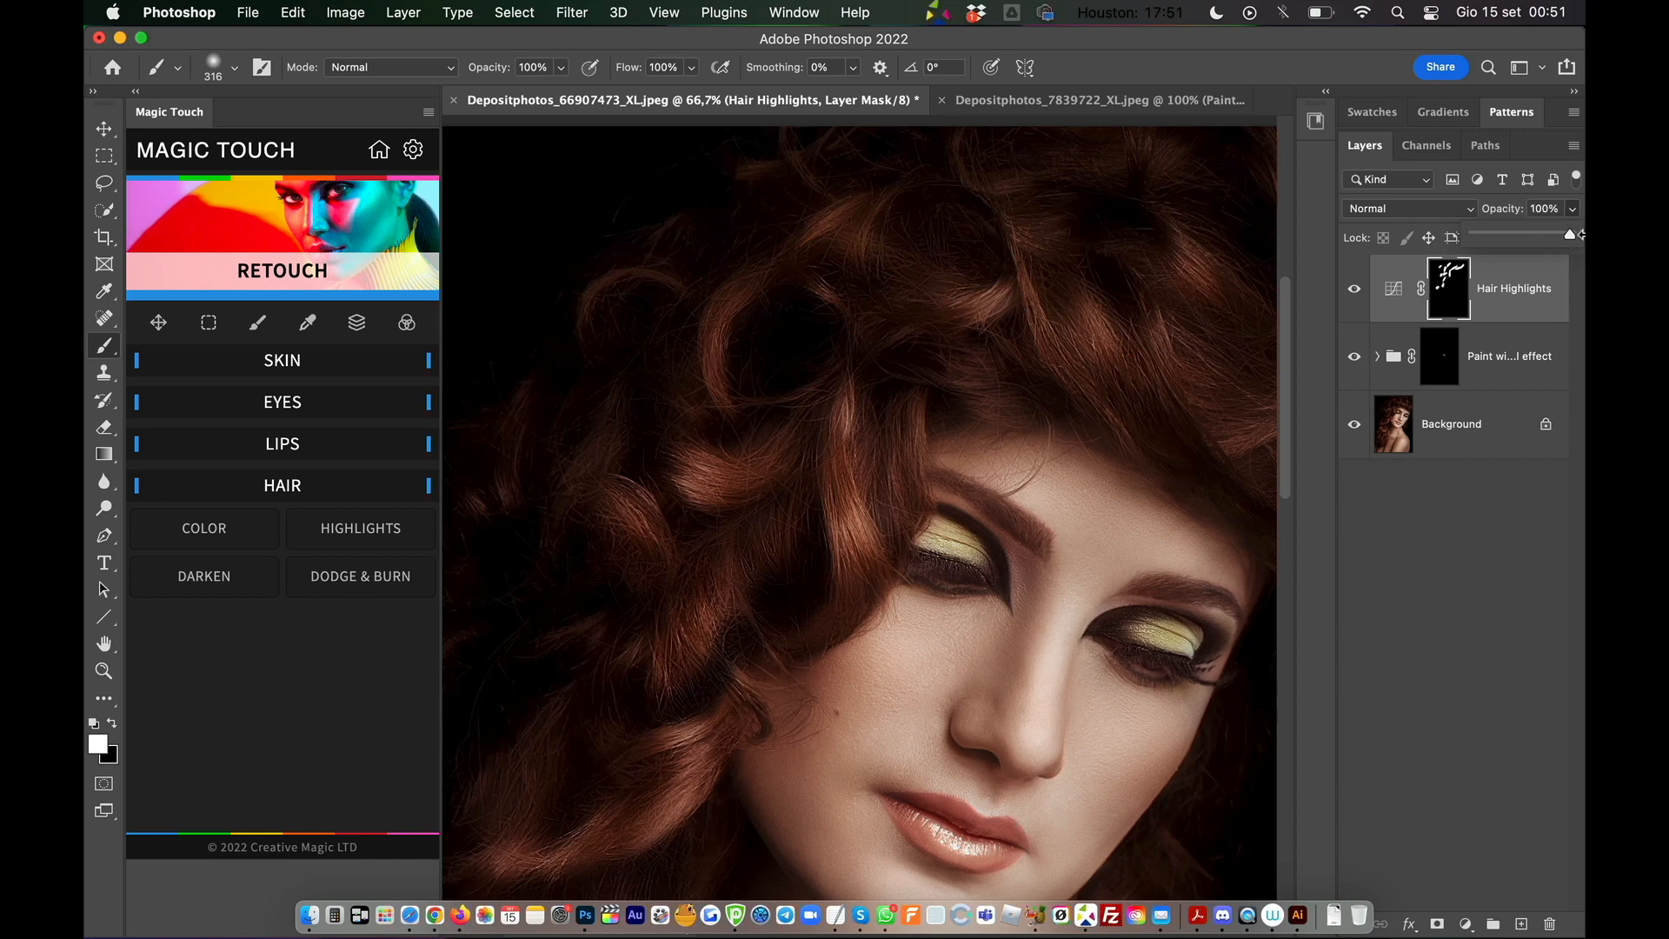
{"action": "left_click_drag", "start_coordinate": [1525, 238], "coordinate": [1574, 236]}
Apply the hair Darken effect, set the brush size to 150 px and paint its mask white over the shadows between the curls.
{"action": "left_click", "coordinate": [216, 585]}
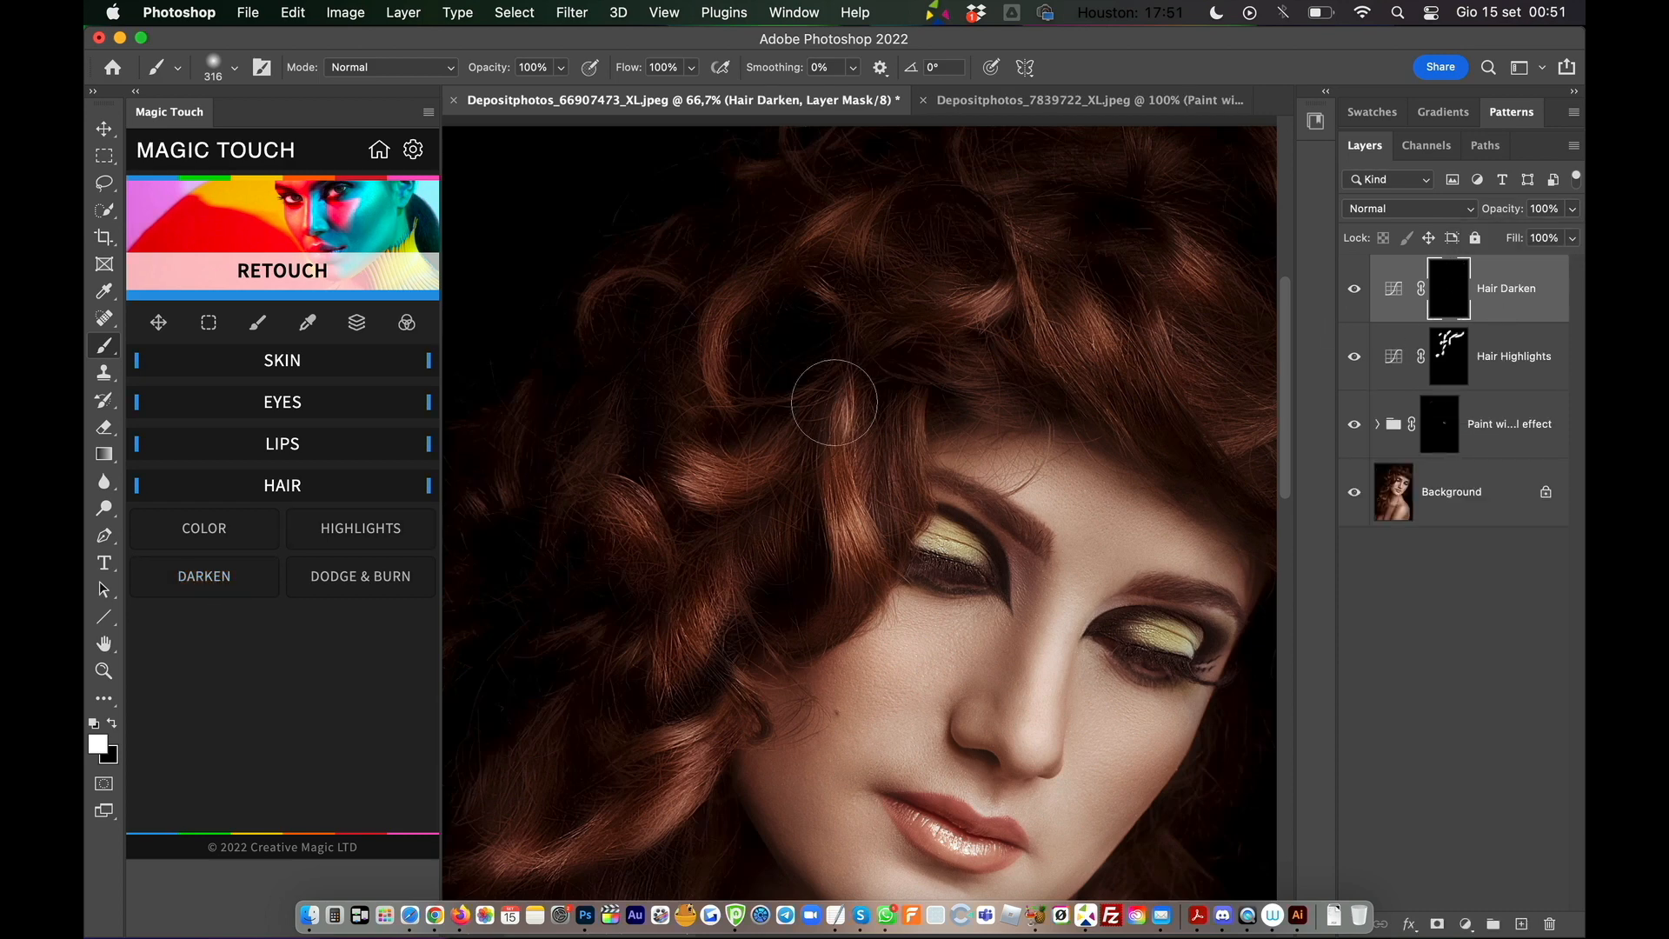
{"action": "right_click", "coordinate": [804, 513]}
{"action": "left_click_drag", "start_coordinate": [1037, 219], "coordinate": [1020, 219]}
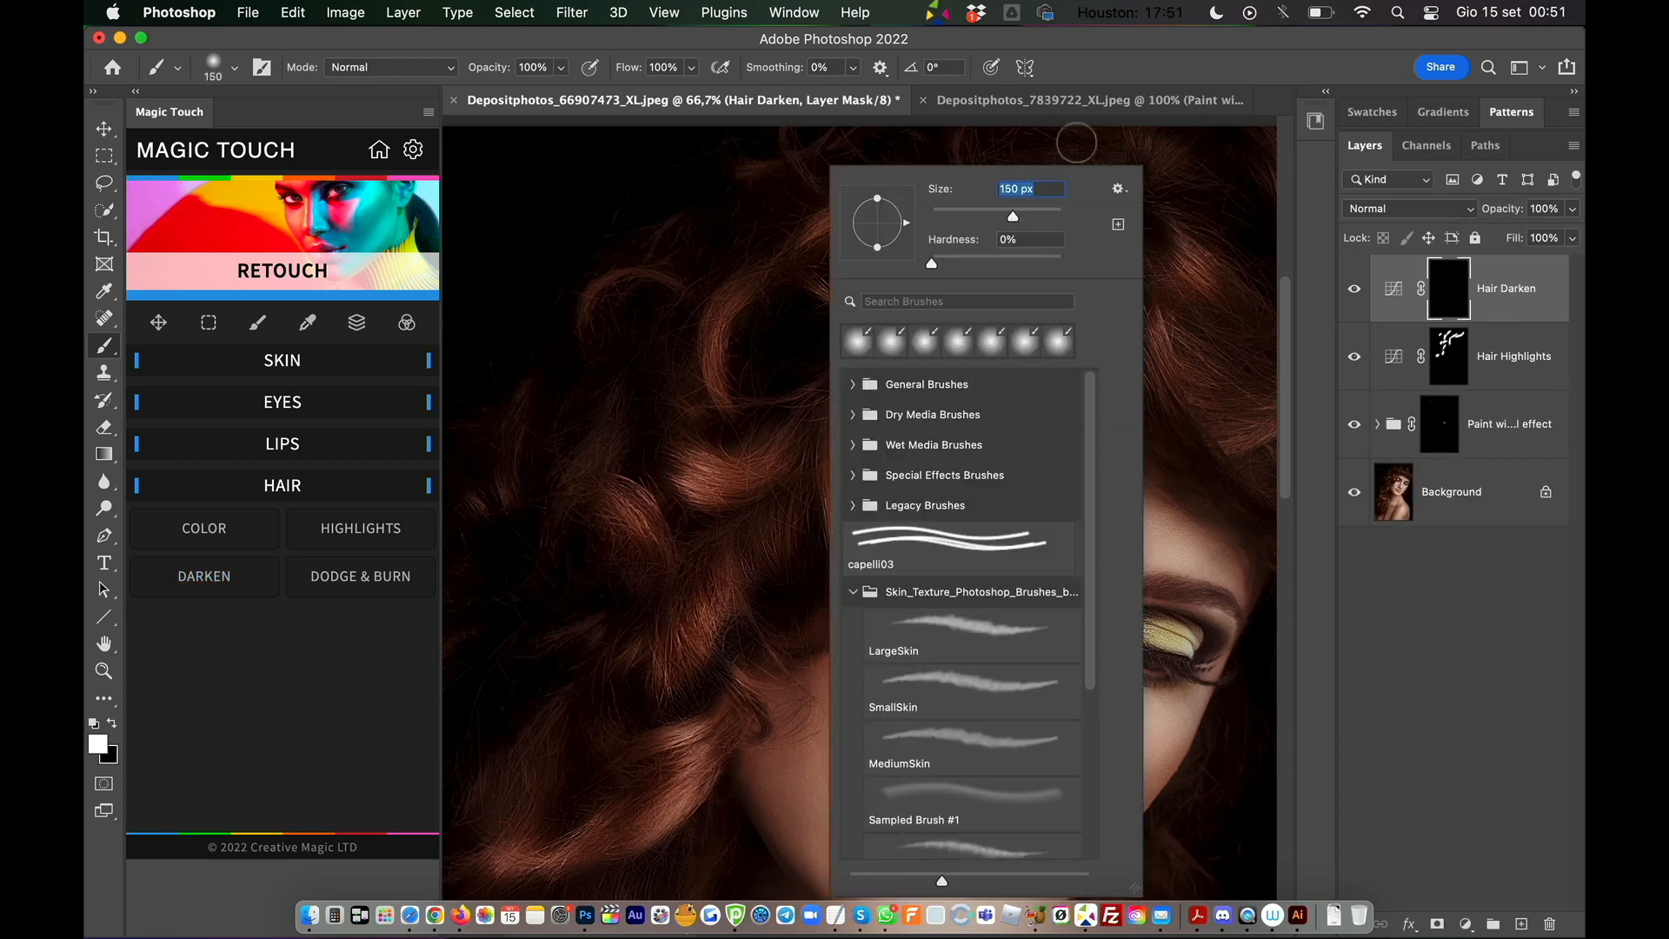
{"action": "left_click", "coordinate": [1102, 88]}
{"action": "key", "text": "super+plus"}
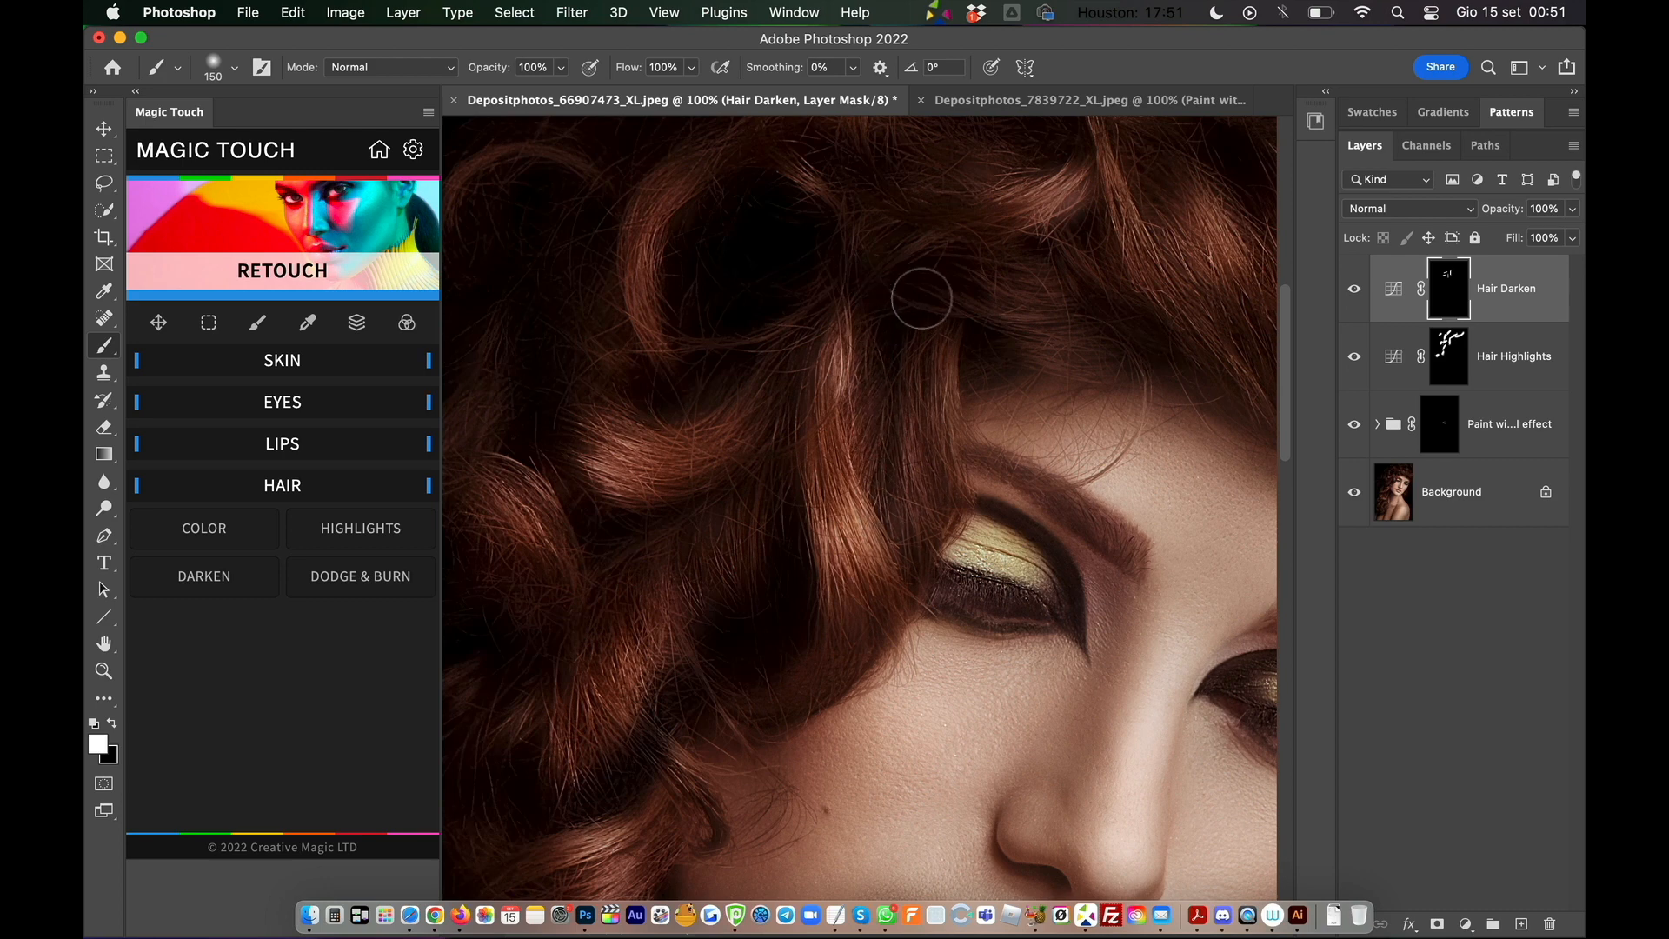
Toggle the visibility of the Hair Darken and Hair Highlights layers to compare the hair before and after.
{"action": "left_click", "coordinate": [1355, 290]}
{"action": "left_click", "coordinate": [1354, 291]}
{"action": "left_click", "coordinate": [1354, 288]}
{"action": "left_click", "coordinate": [1355, 357]}
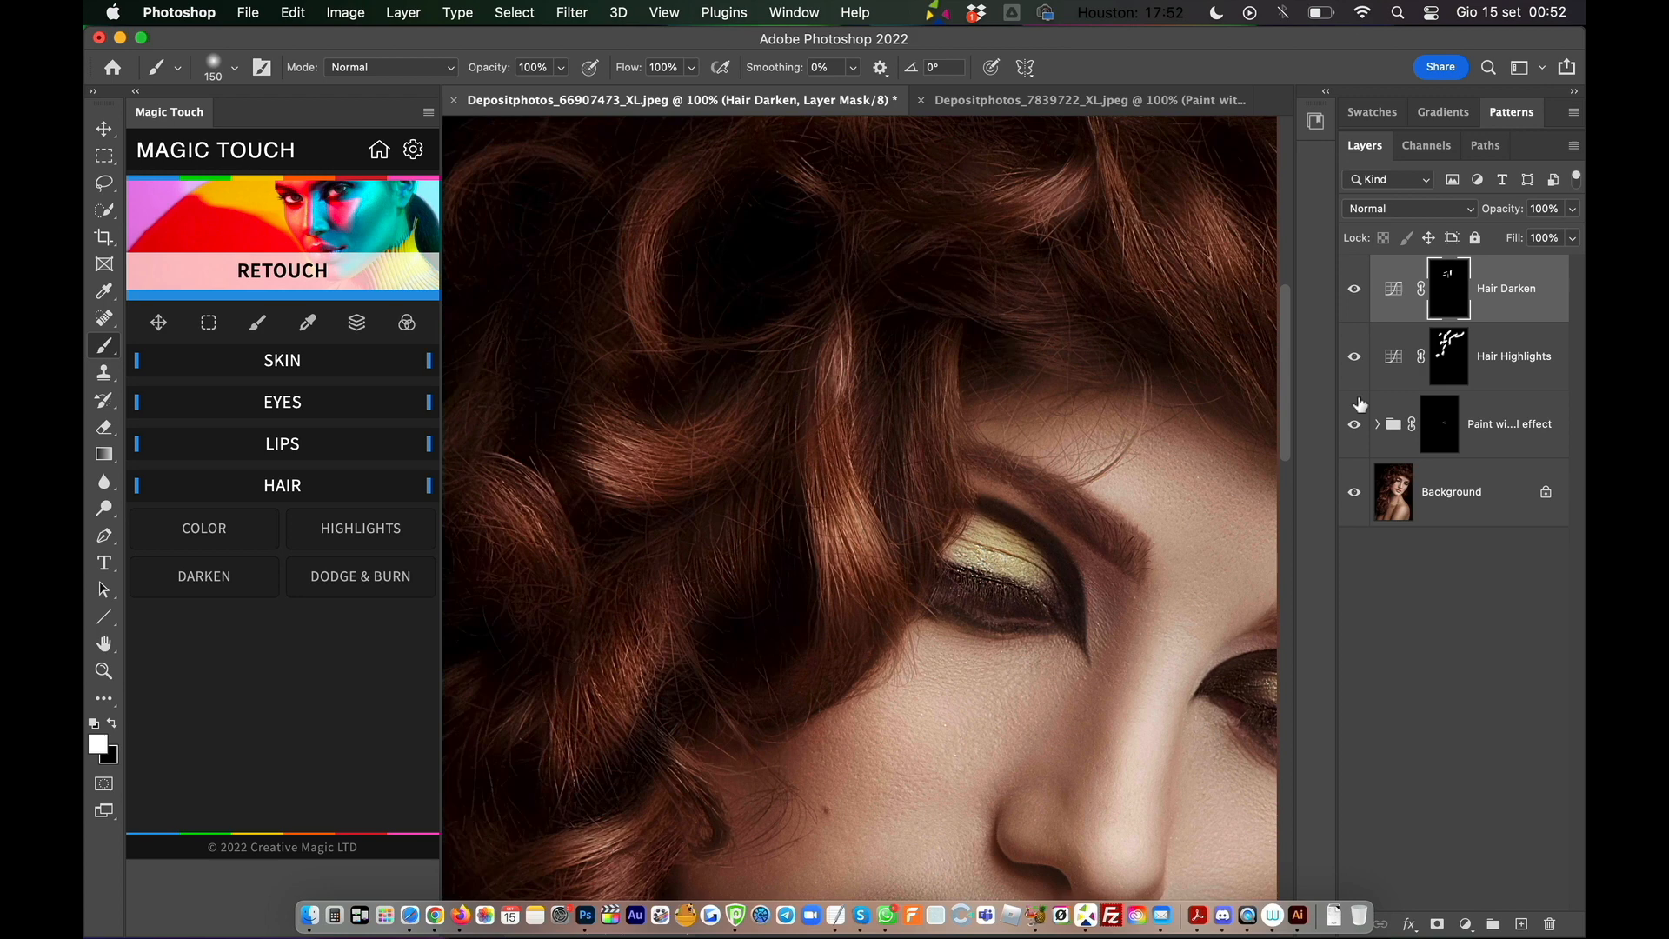
{"action": "left_click", "coordinate": [1354, 315]}
{"action": "left_click", "coordinate": [1354, 356]}
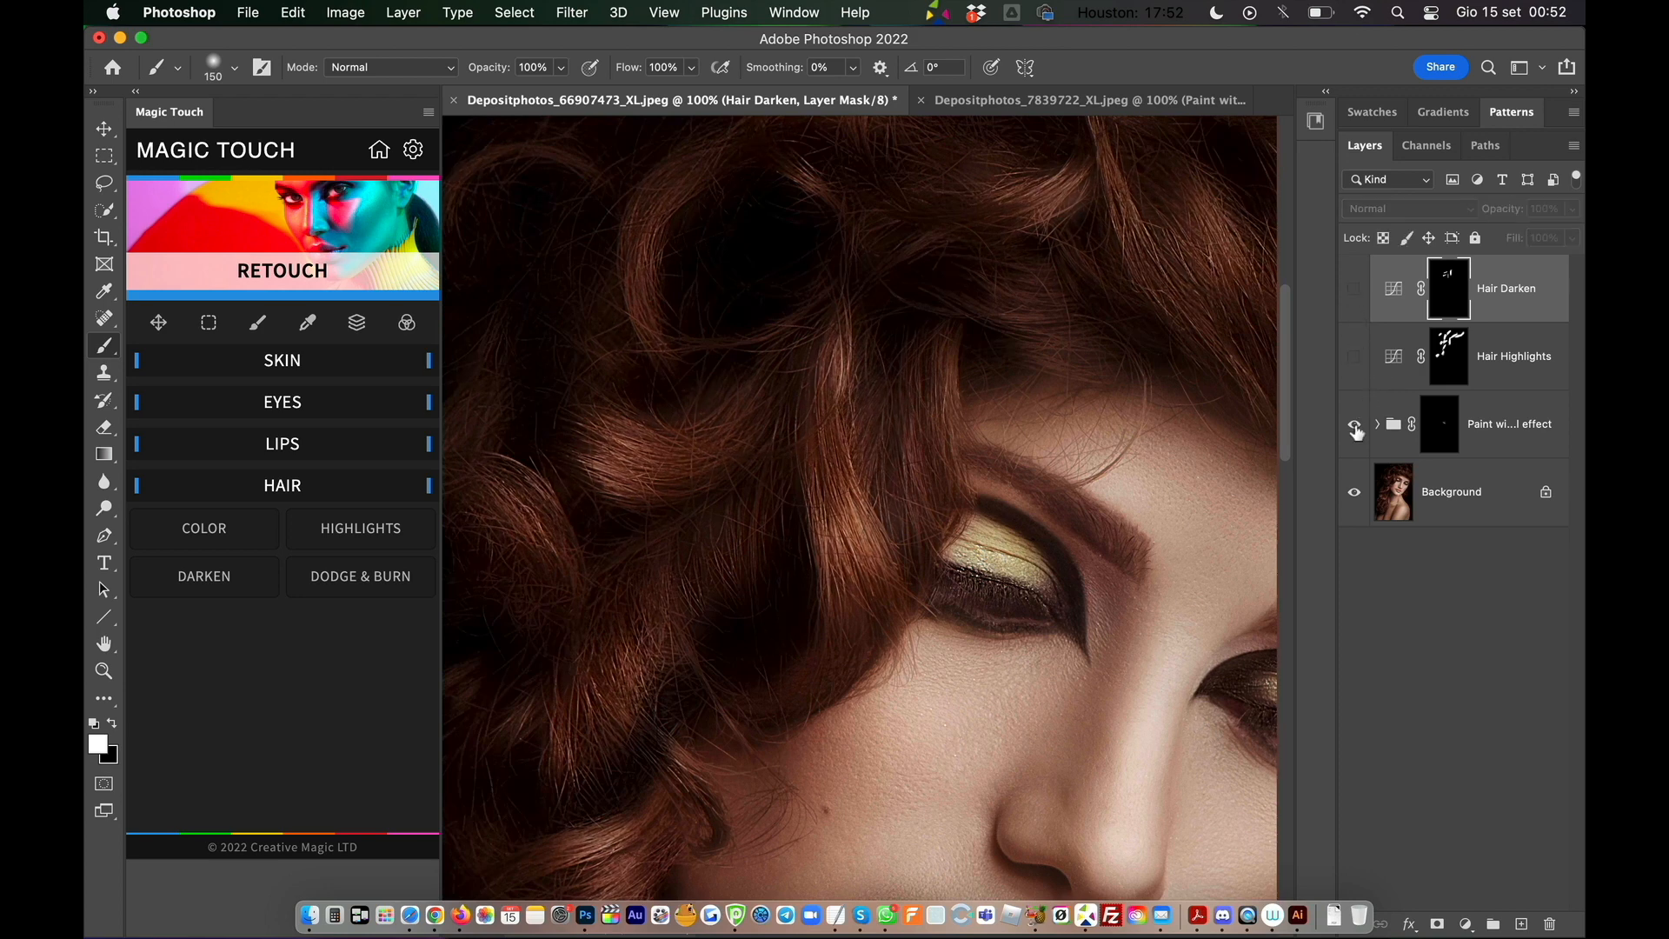
{"action": "left_click", "coordinate": [1355, 288]}
{"action": "left_click", "coordinate": [1353, 292]}
{"action": "left_click", "coordinate": [1354, 290]}
{"action": "mouse_move", "coordinate": [1356, 288]}
{"action": "left_mouse_down"}
{"action": "mouse_move", "coordinate": [1356, 370]}
{"action": "mouse_move", "coordinate": [1354, 299]}
{"action": "left_mouse_up"}
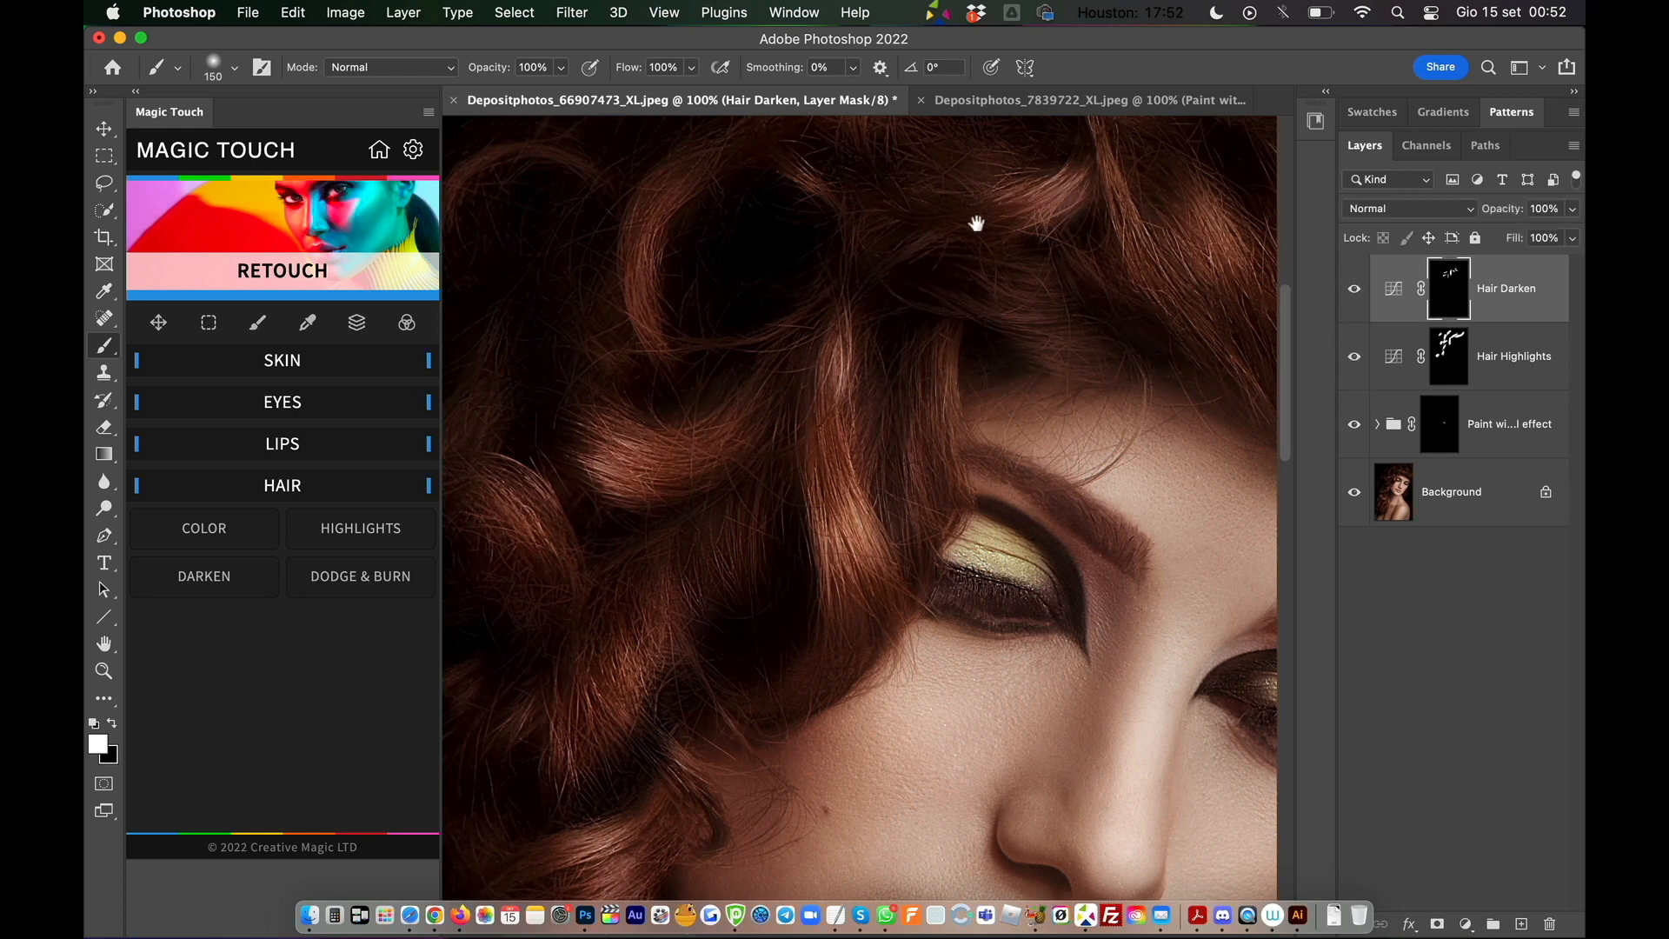
Paint white on the Hair Darken mask over the shadowed hair above the forehead and along the outer curls.
{"action": "scroll", "coordinate": [983, 252], "scroll_direction": "up", "scroll_amount": 5}
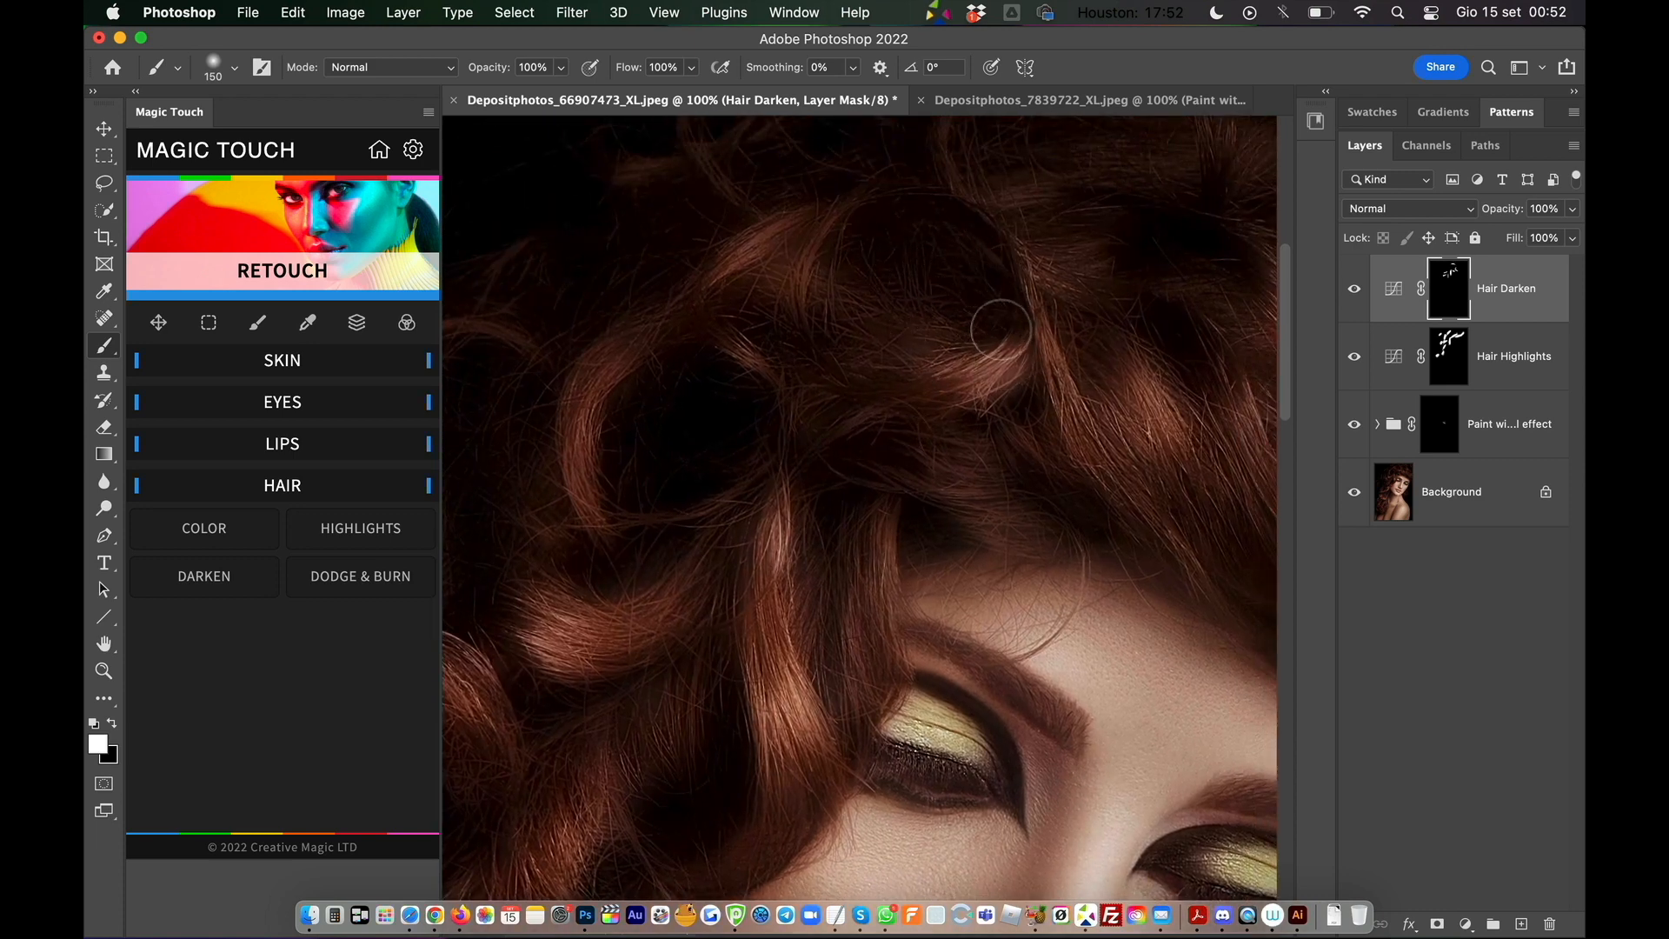
{"action": "scroll", "coordinate": [760, 440], "scroll_direction": "left", "scroll_amount": 5}
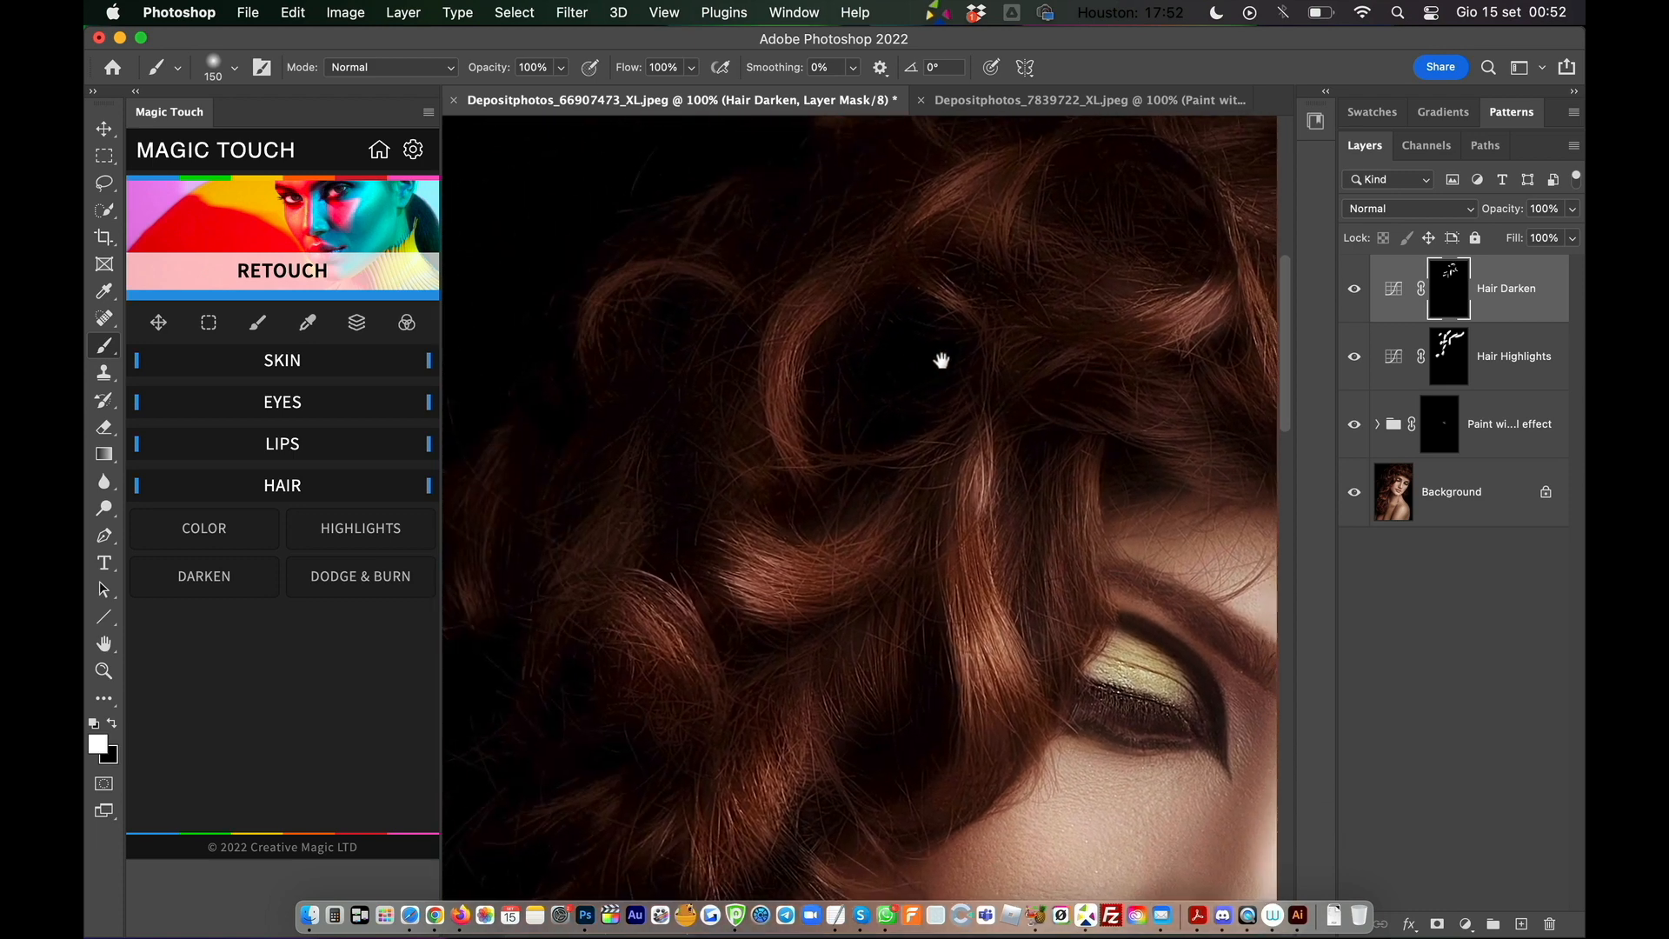
{"action": "left_click_drag", "start_coordinate": [735, 383], "coordinate": [689, 538]}
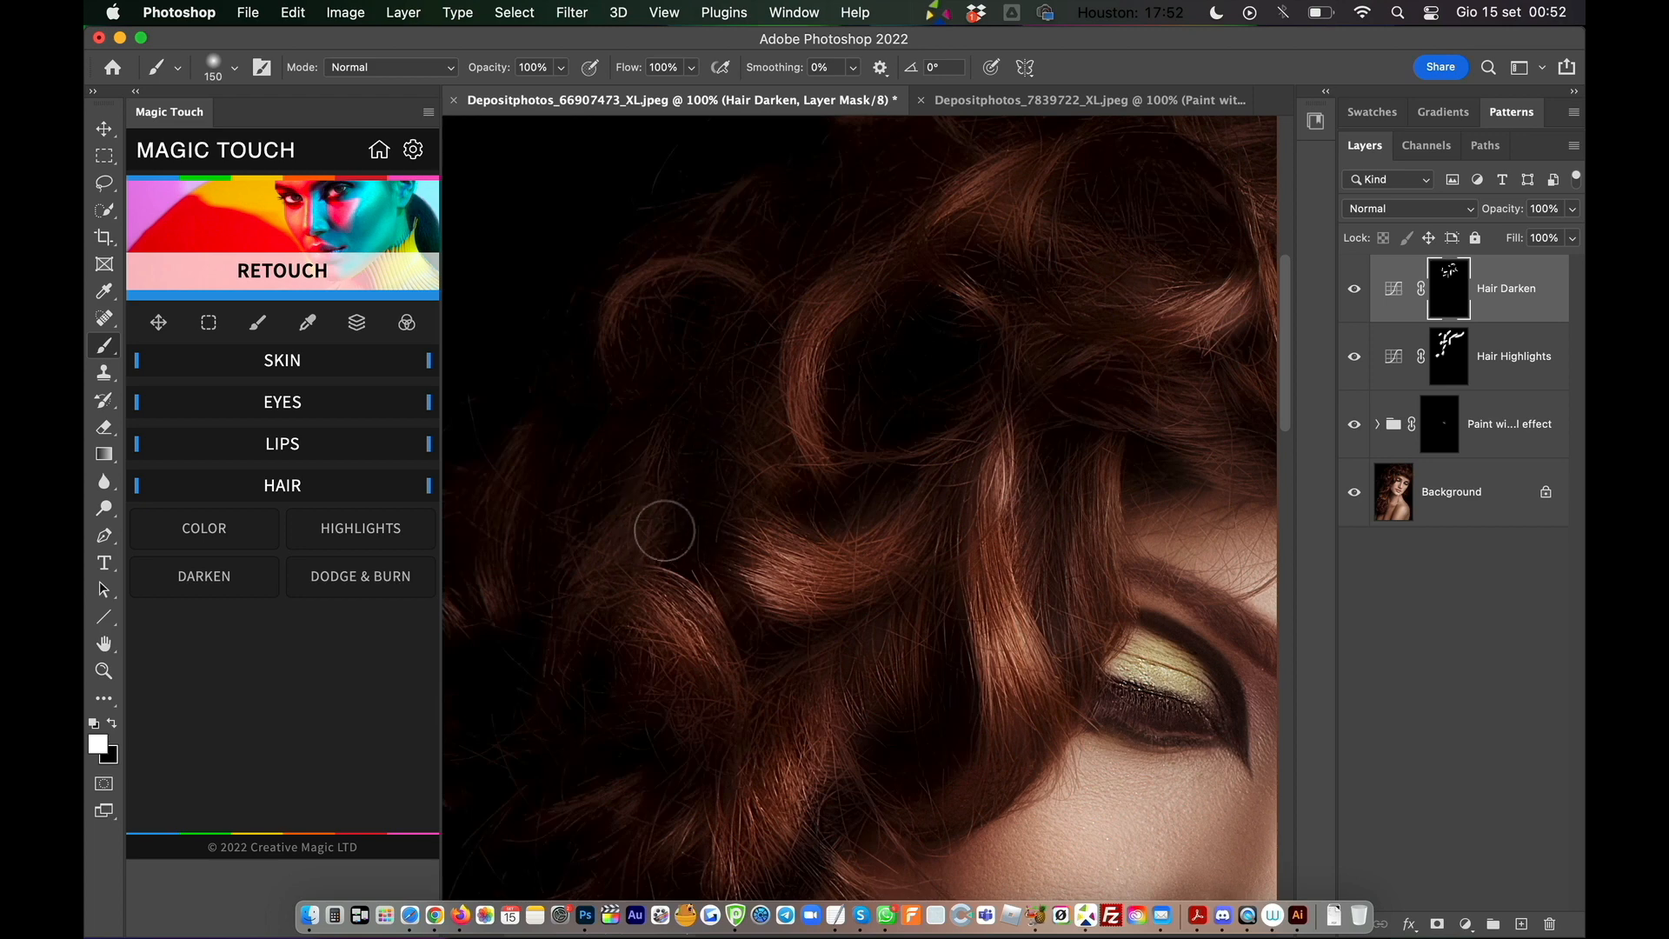
{"action": "left_click_drag", "start_coordinate": [632, 428], "coordinate": [554, 584]}
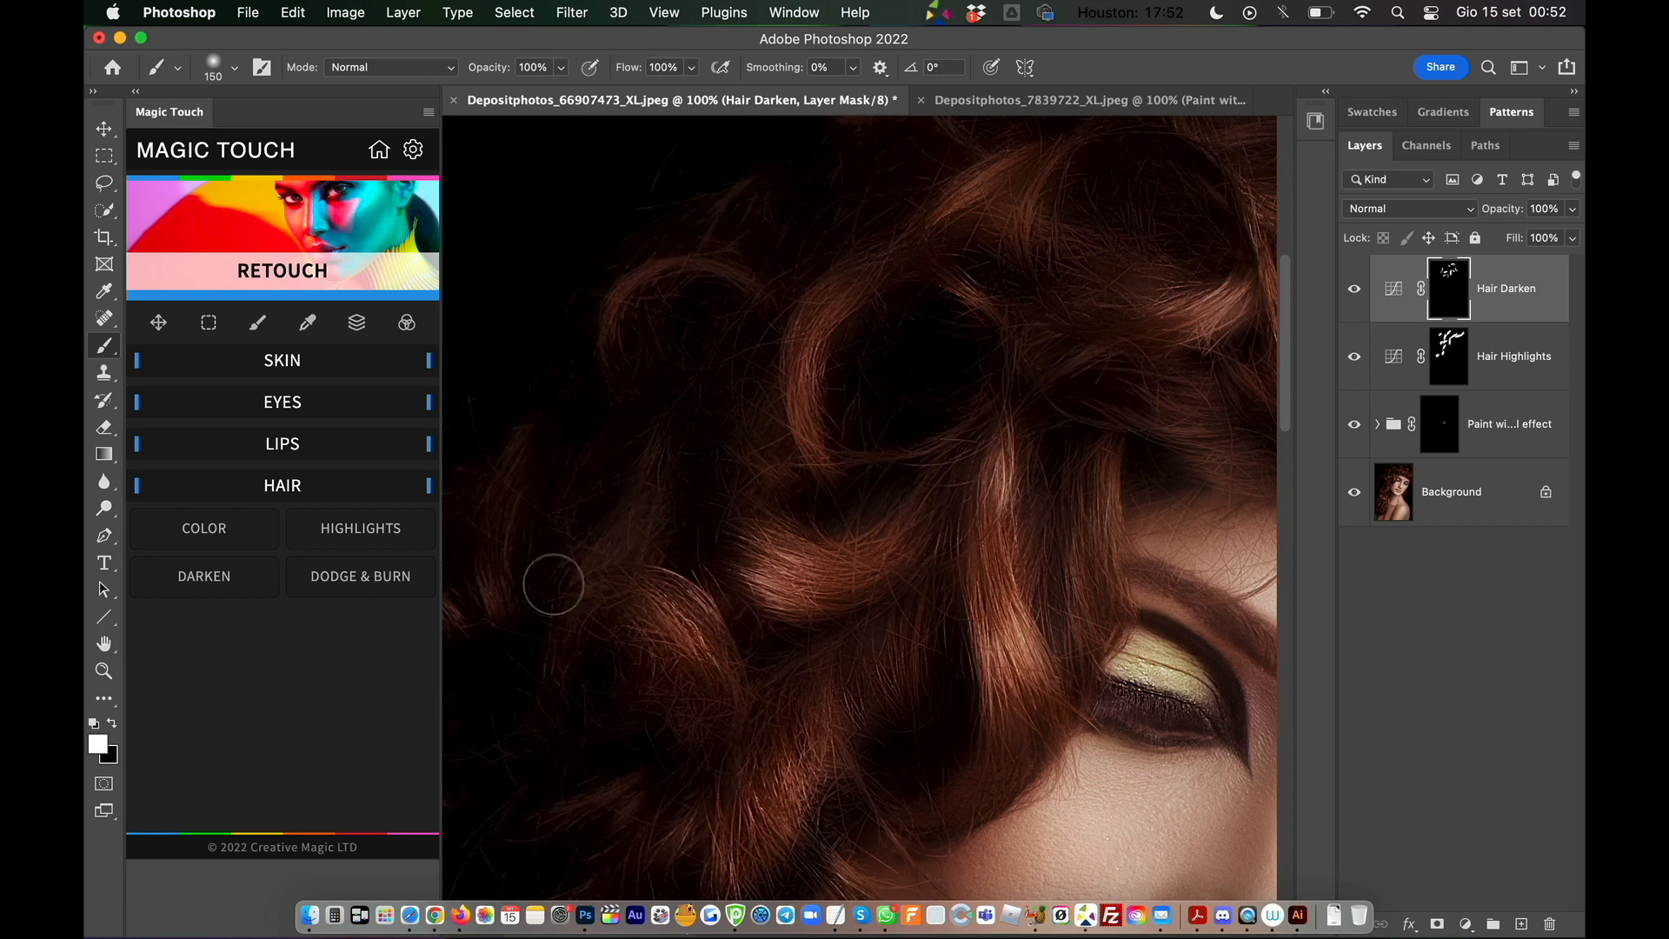
Select the Hair Highlights mask and paint more white over the bright curls beside the face with the 150 px brush.
{"action": "left_click", "coordinate": [1450, 358]}
{"action": "left_click_drag", "start_coordinate": [592, 573], "coordinate": [652, 578]}
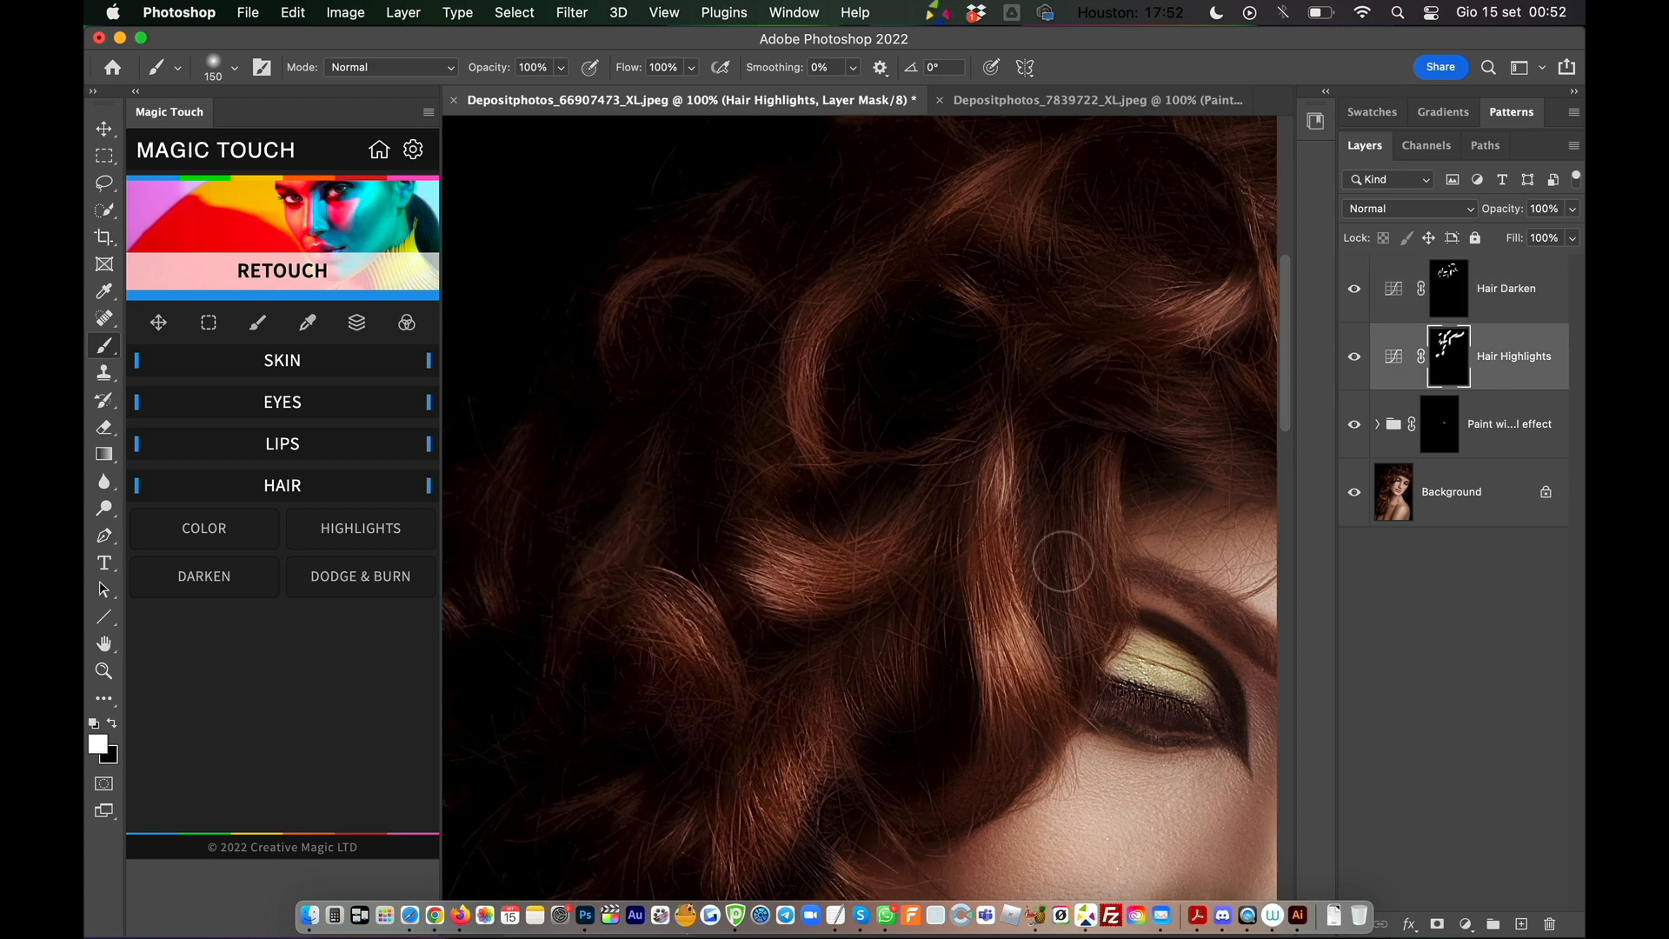
{"action": "left_click_drag", "start_coordinate": [1061, 559], "coordinate": [872, 478]}
{"action": "mouse_move", "coordinate": [943, 664]}
{"action": "left_mouse_down"}
{"action": "mouse_move", "coordinate": [904, 503]}
{"action": "mouse_move", "coordinate": [833, 474]}
{"action": "mouse_move", "coordinate": [864, 493]}
{"action": "left_mouse_up"}
{"action": "left_click_drag", "start_coordinate": [755, 333], "coordinate": [799, 435]}
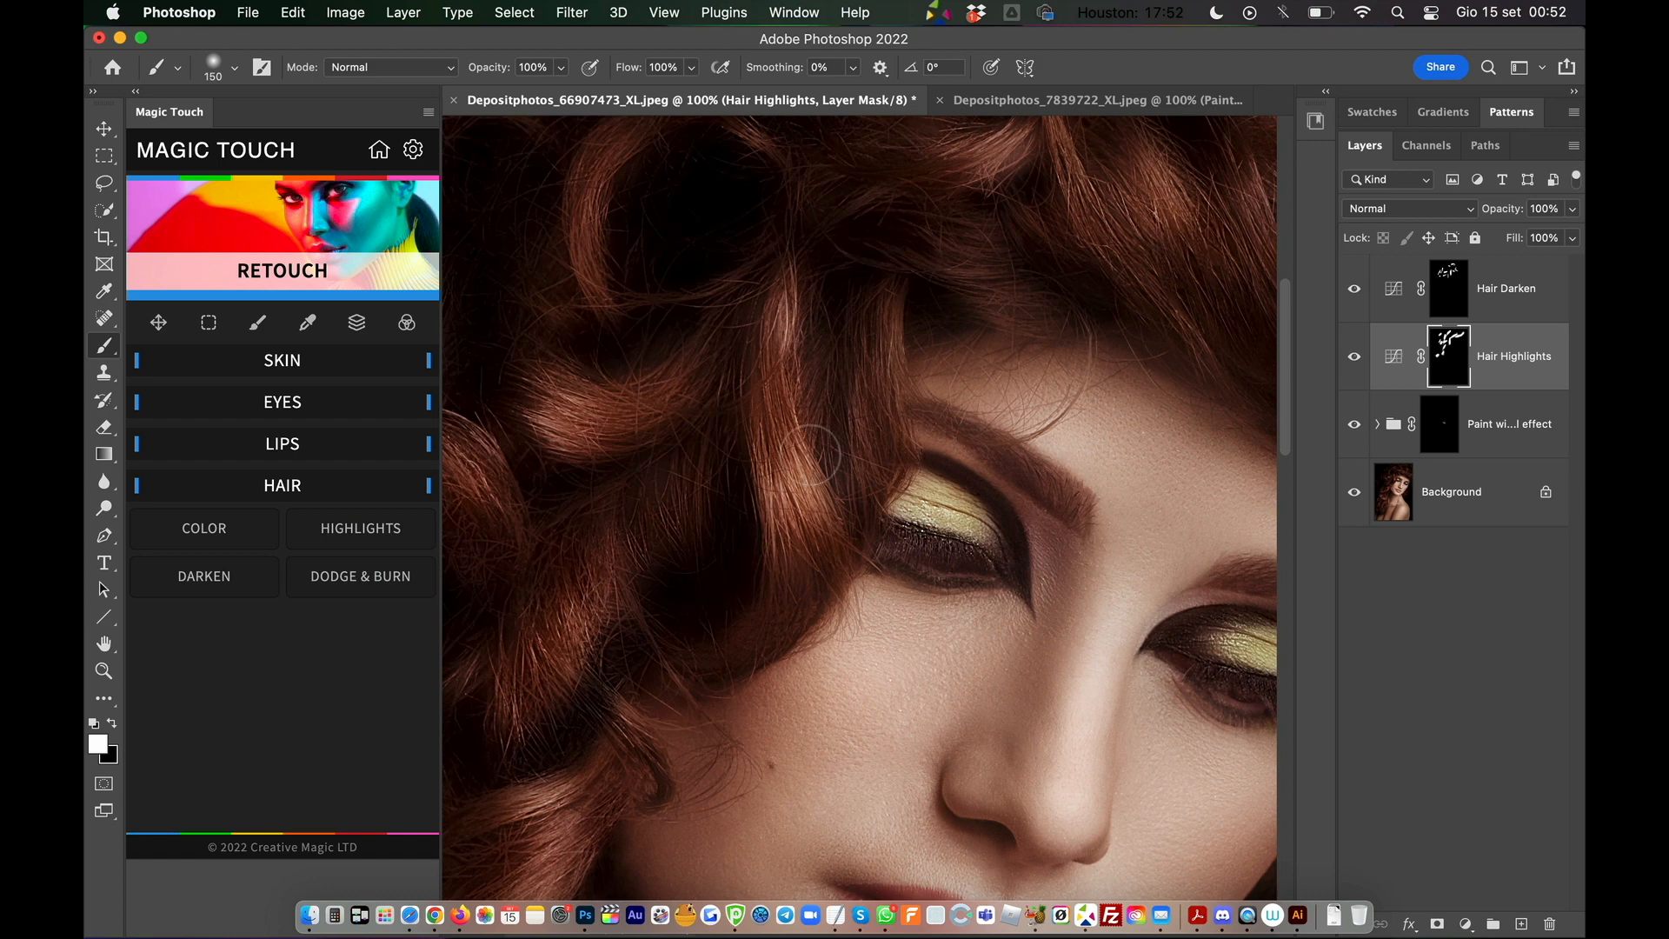
Show the lips tools and toggle the effect group's visibility on the Depositphotos_7839722_XL.jpeg portrait to compare the result.
{"action": "left_click", "coordinate": [330, 446]}
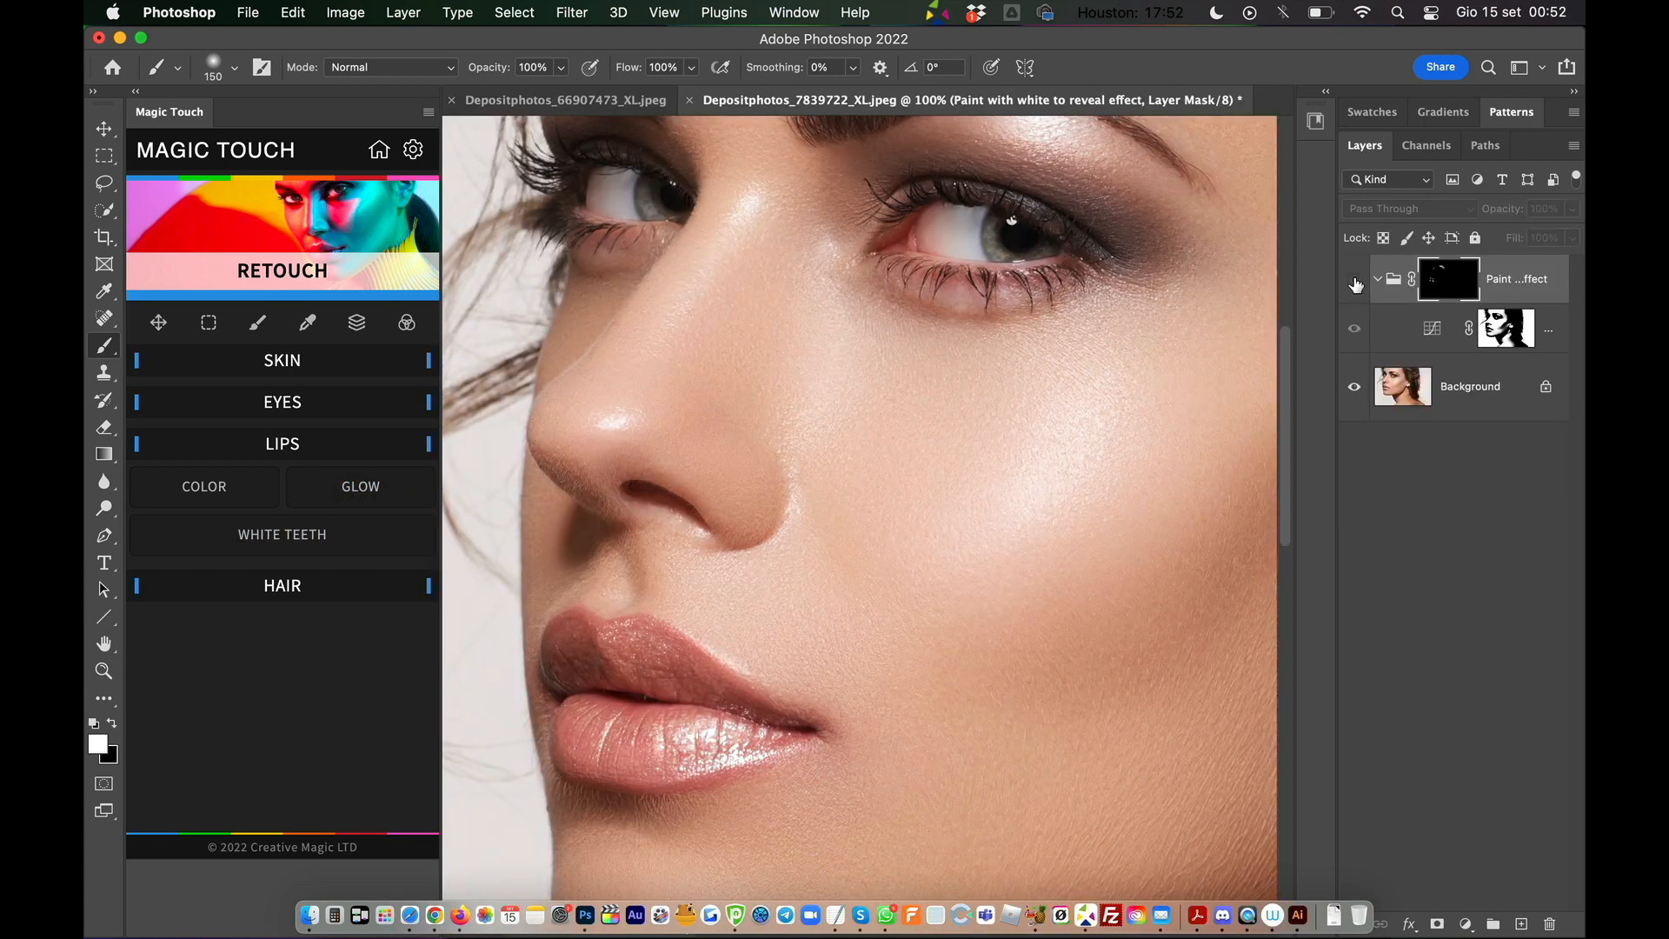
{"action": "left_click", "coordinate": [1354, 280]}
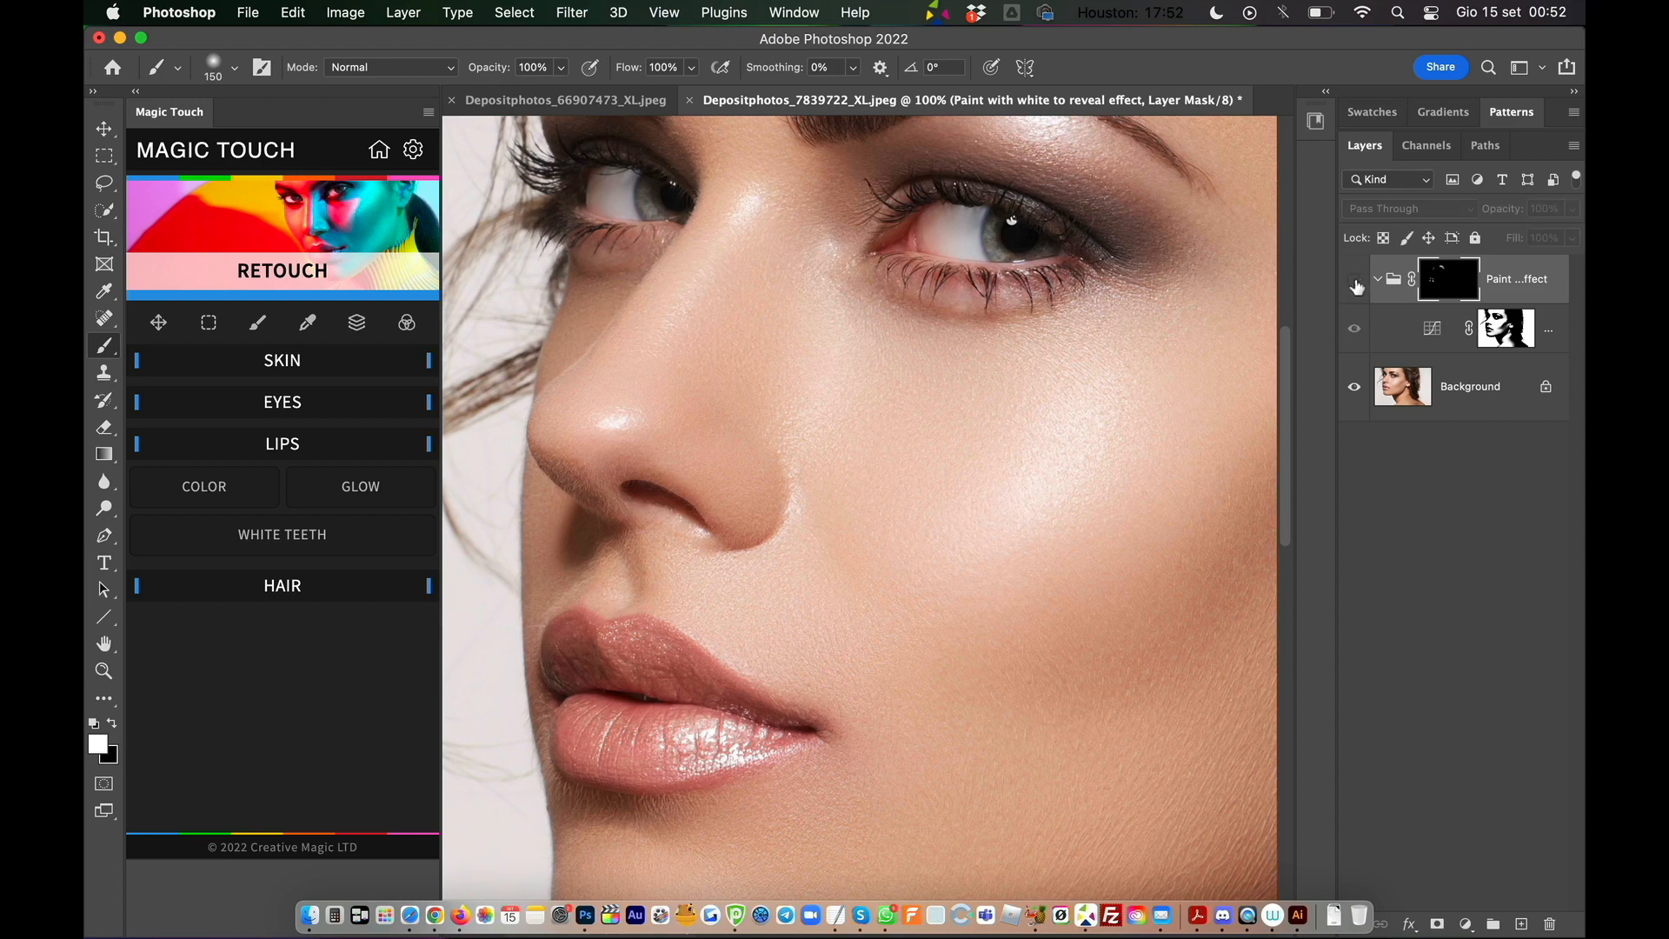
{"action": "left_click", "coordinate": [1355, 280]}
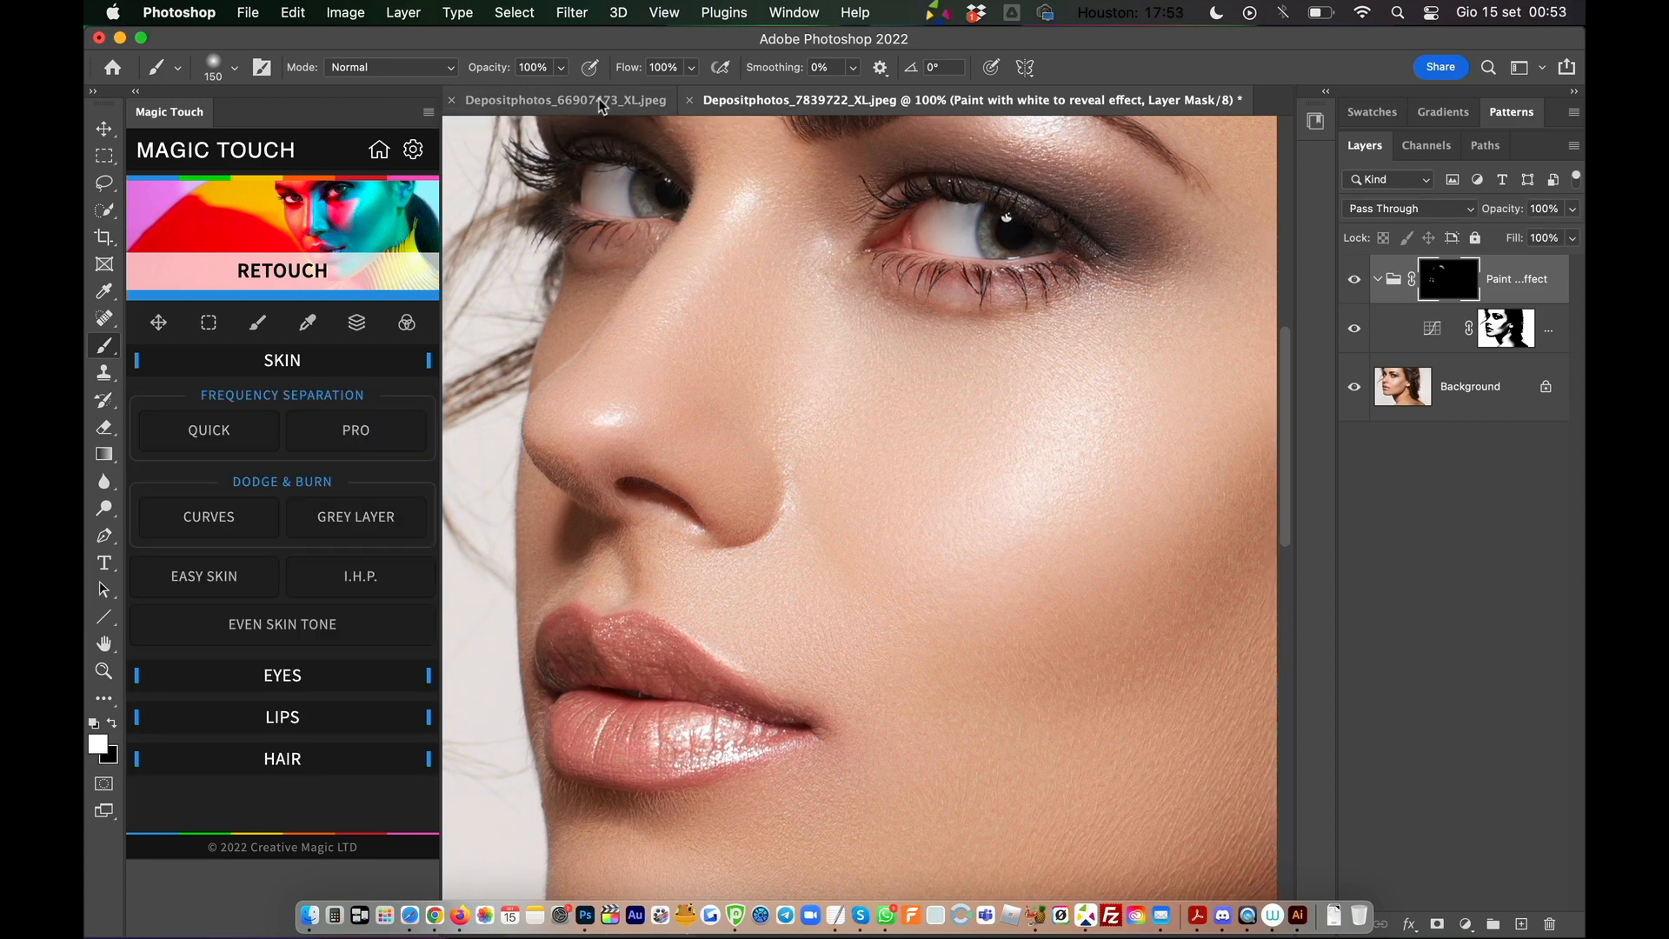
Return to the curly-haired portrait, show the hair tools and toggle the Hair Highlights and Hair Darken layers to compare their effects.
{"action": "left_click", "coordinate": [598, 102]}
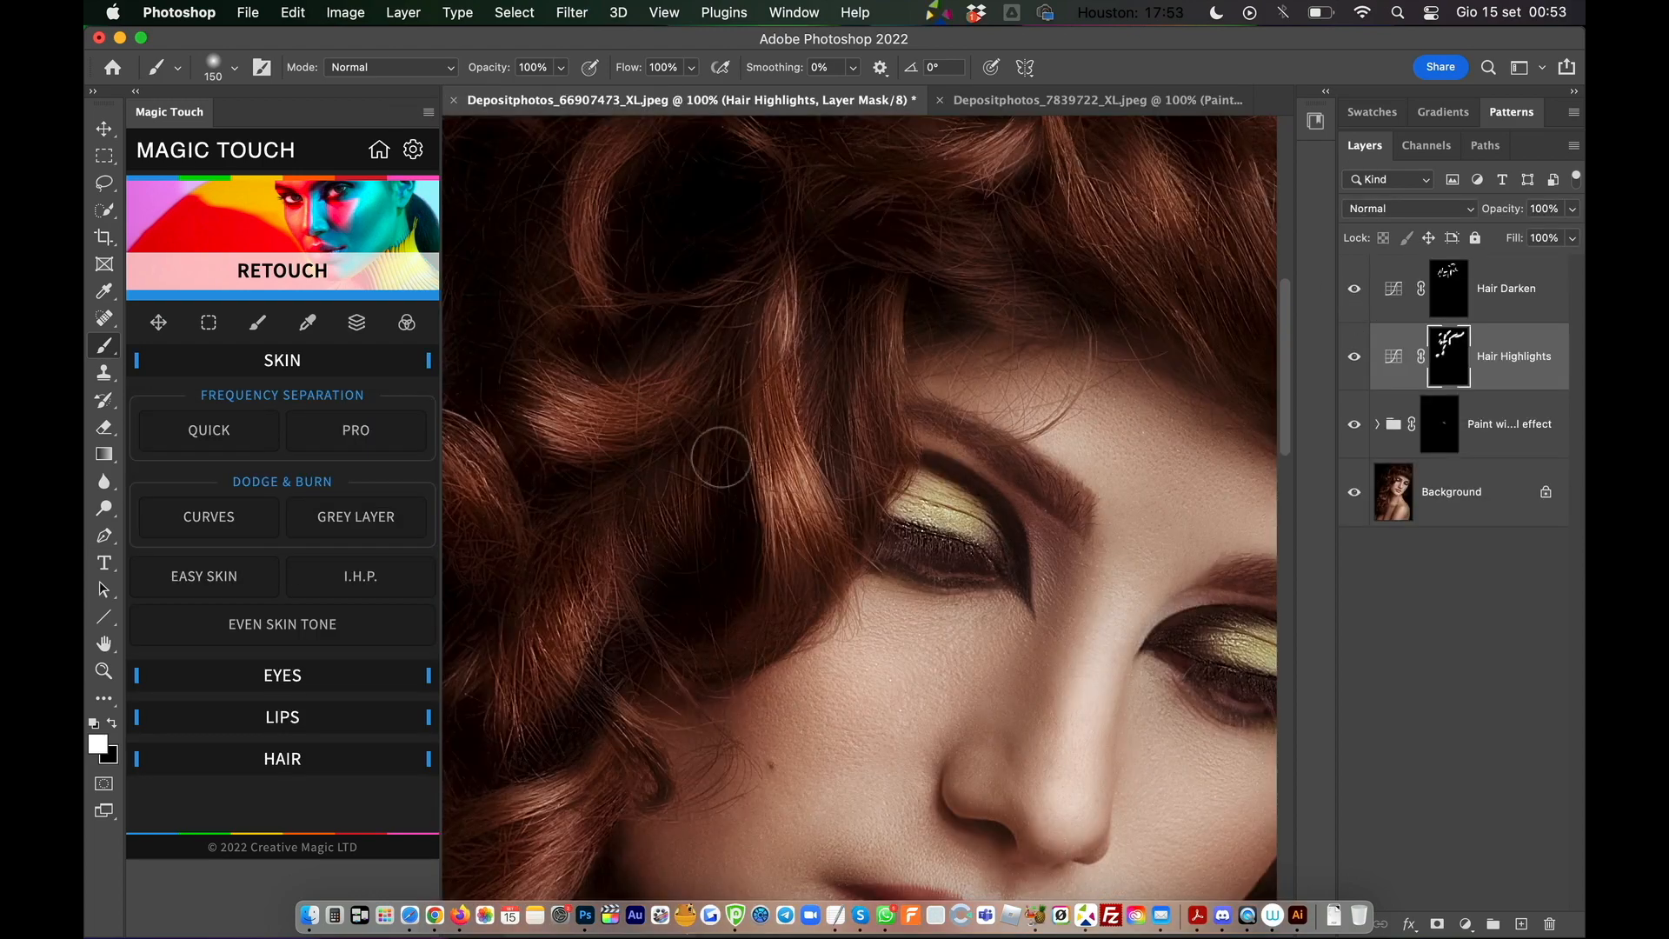
{"action": "scroll", "coordinate": [720, 448], "scroll_direction": "left", "scroll_amount": 2}
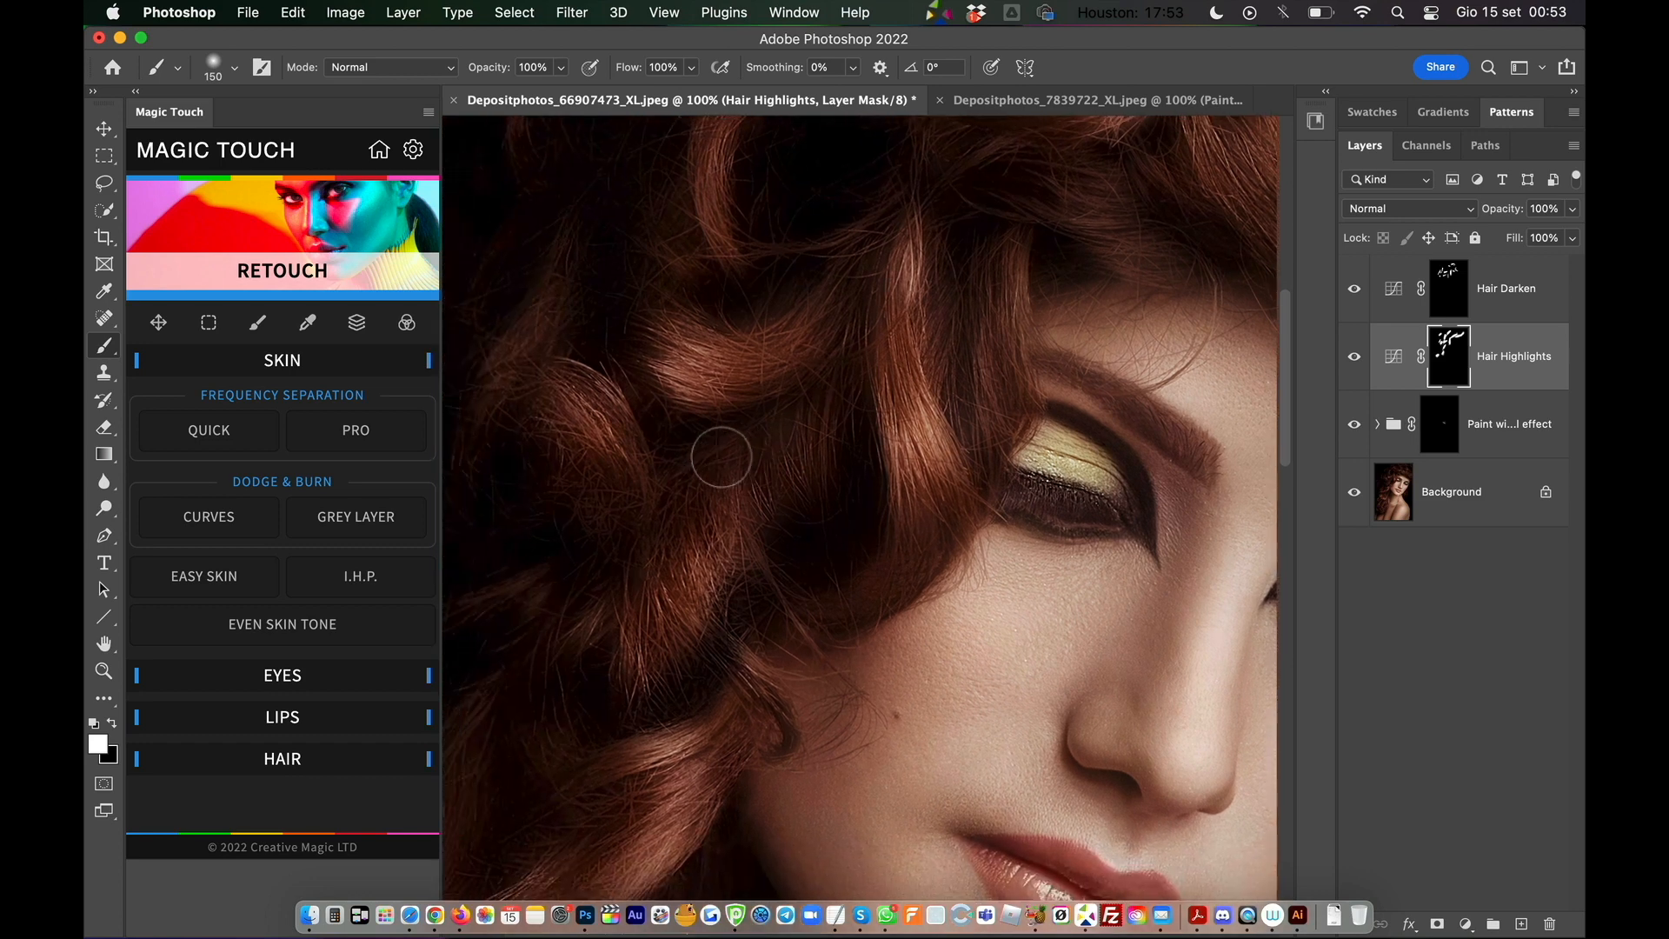
{"action": "left_click", "coordinate": [305, 762]}
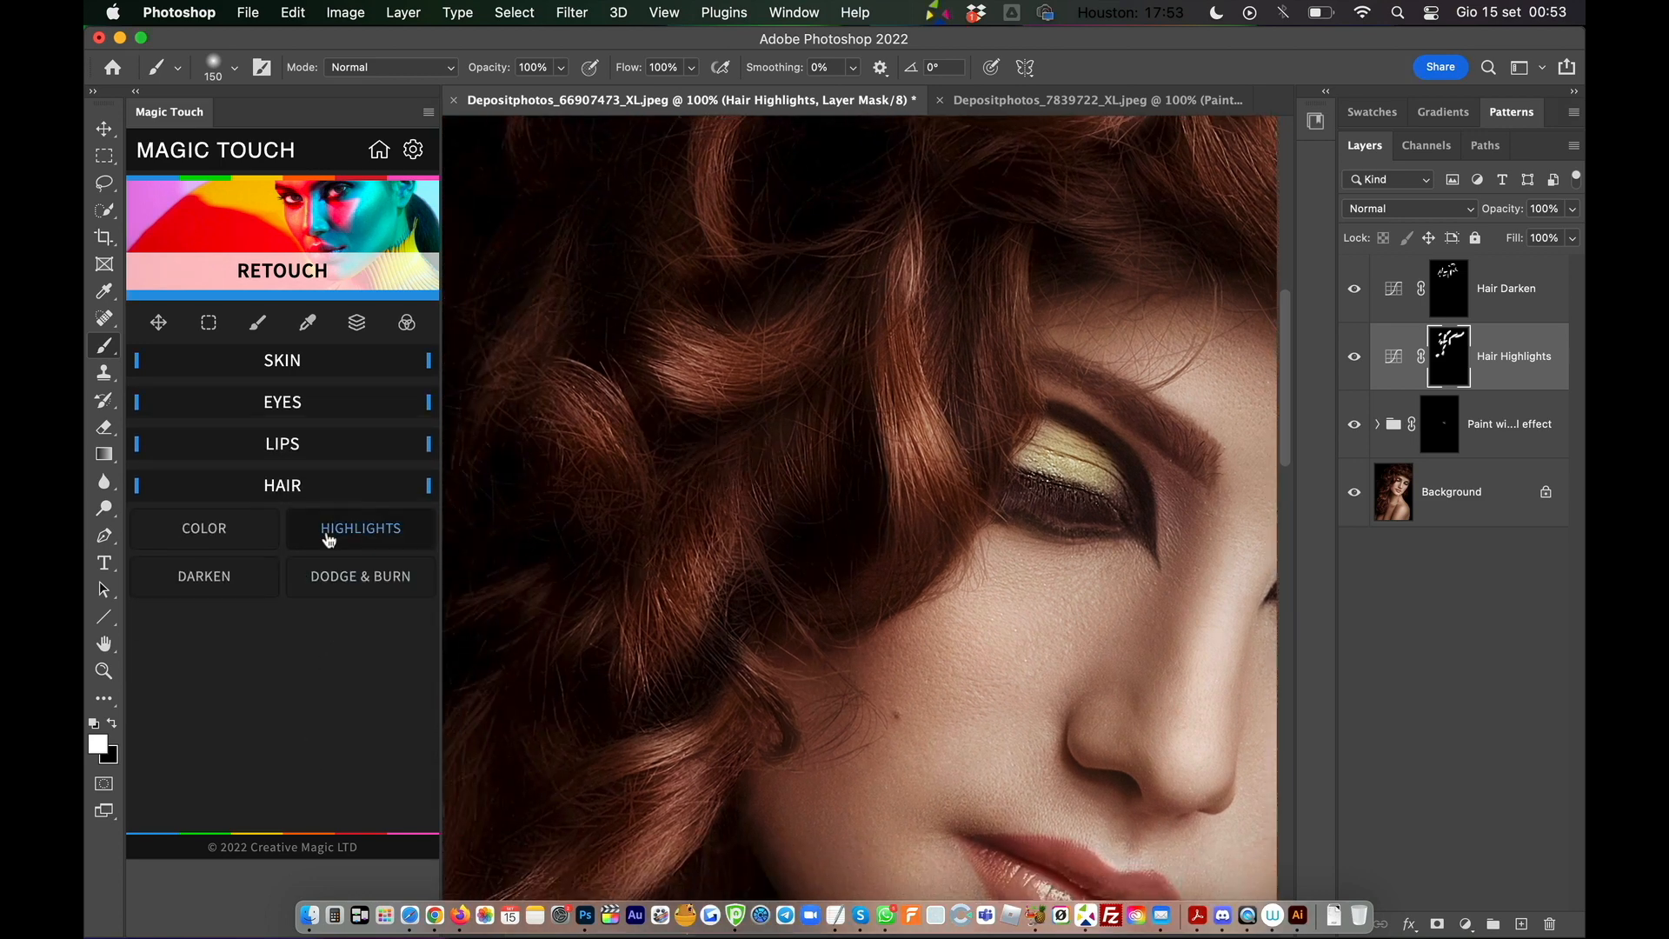
{"action": "left_click", "coordinate": [360, 541]}
{"action": "left_click", "coordinate": [1354, 358]}
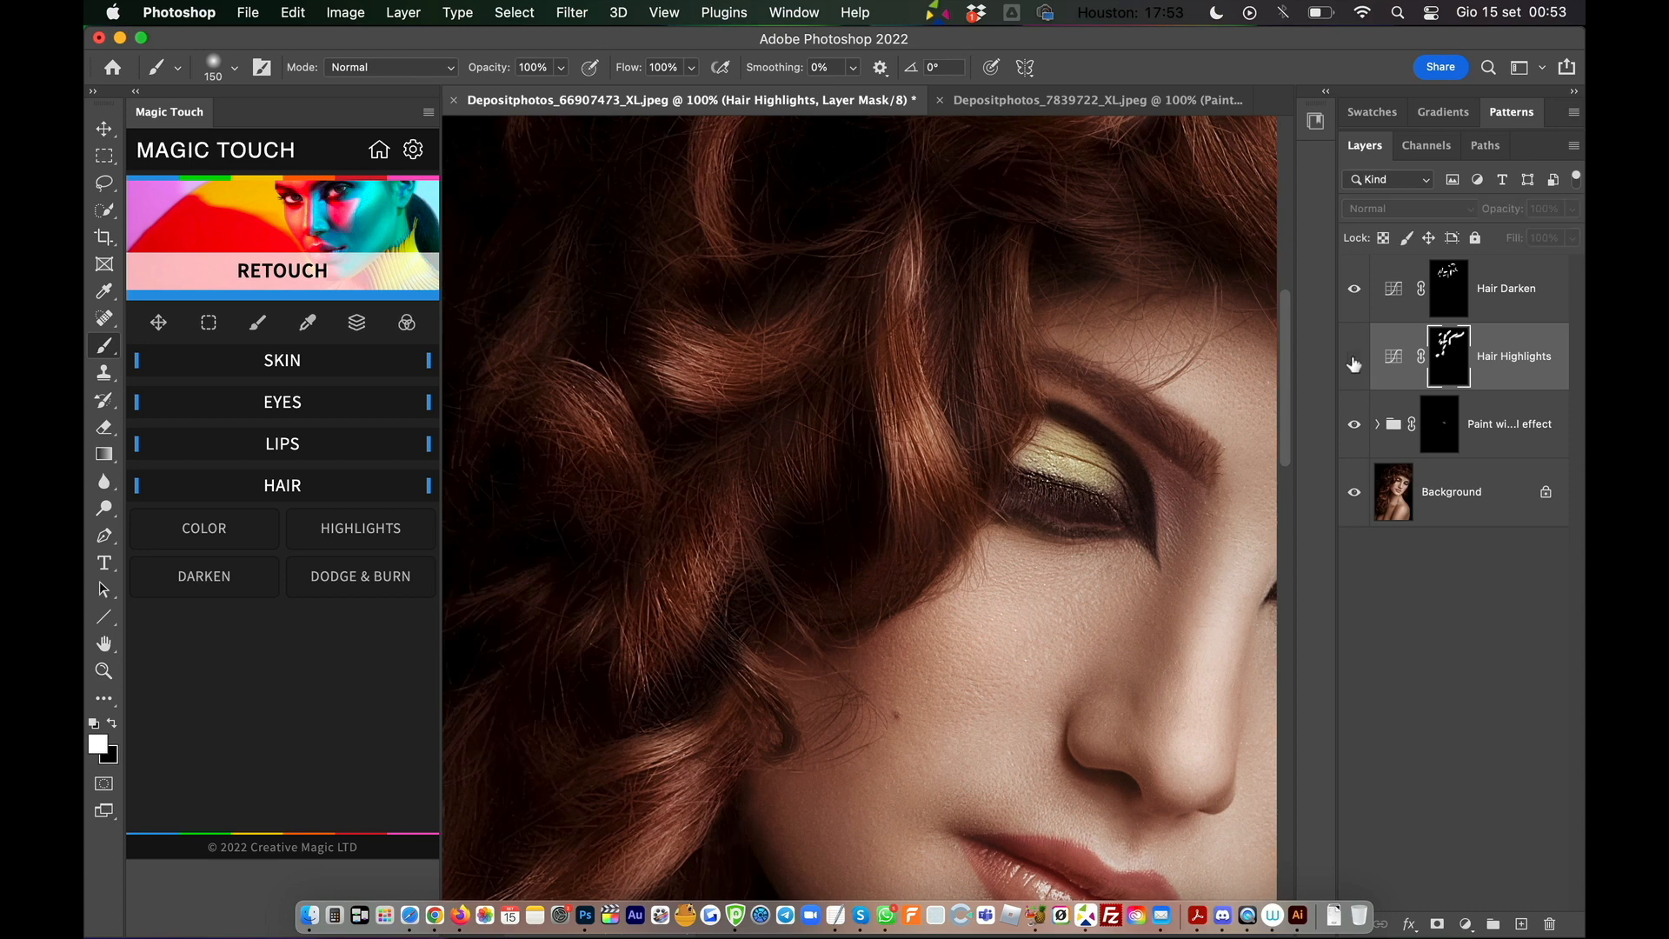
{"action": "left_click", "coordinate": [1354, 357]}
{"action": "left_click", "coordinate": [1354, 357]}
{"action": "left_click", "coordinate": [1353, 357]}
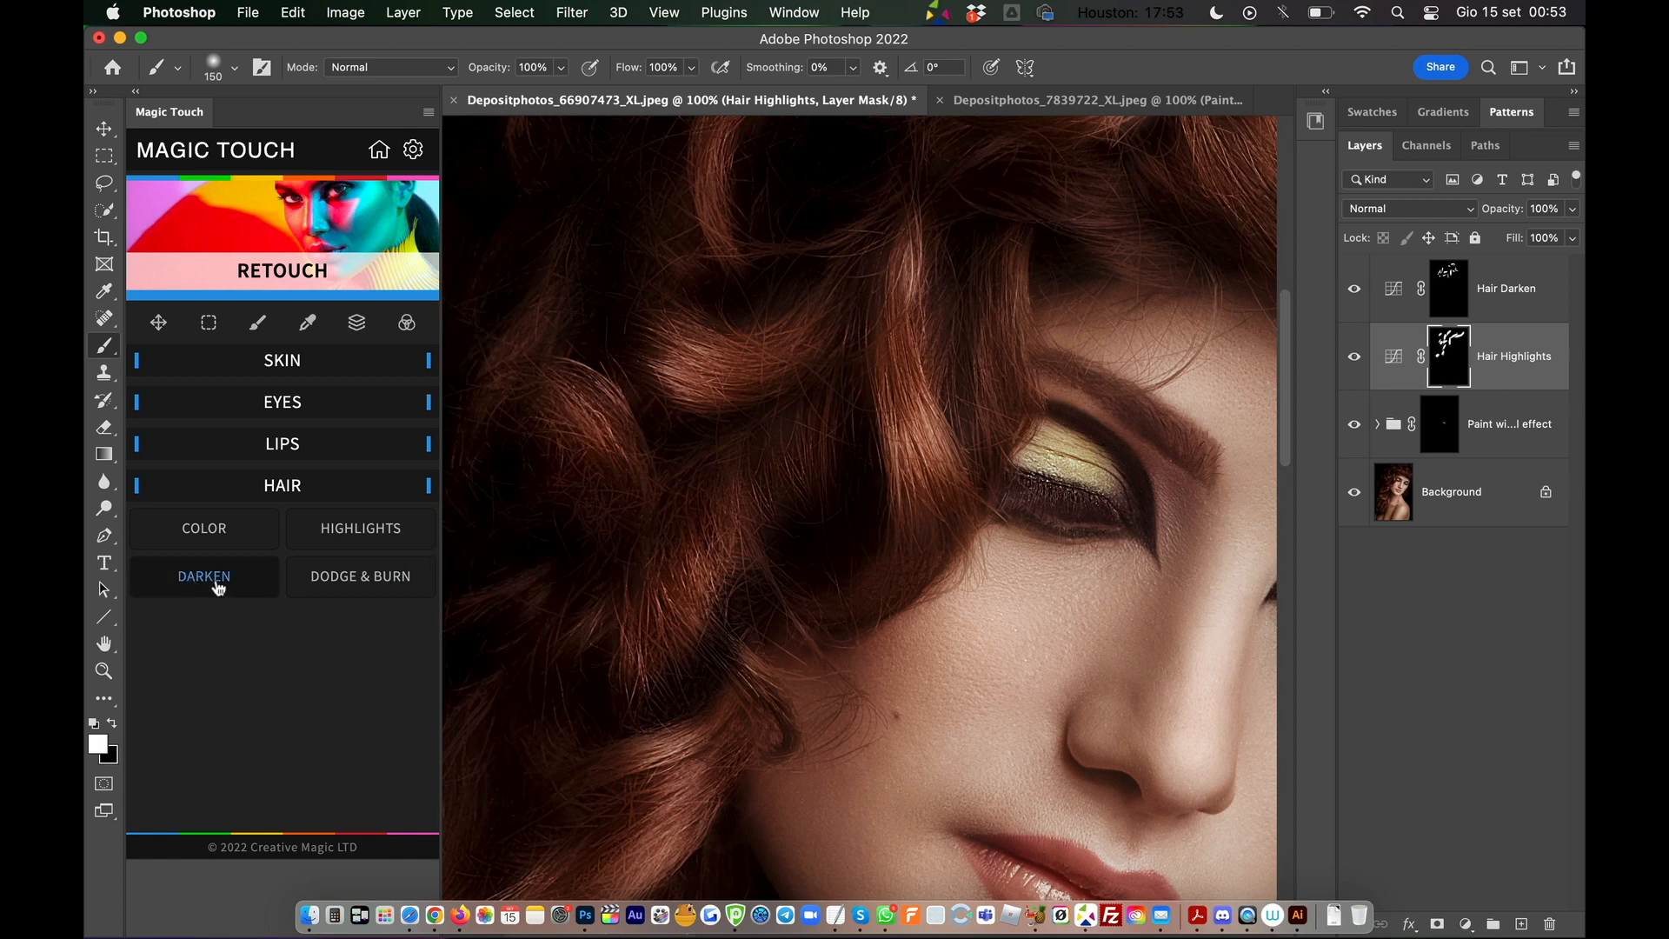
{"action": "left_click", "coordinate": [1351, 291]}
{"action": "left_click", "coordinate": [1351, 292]}
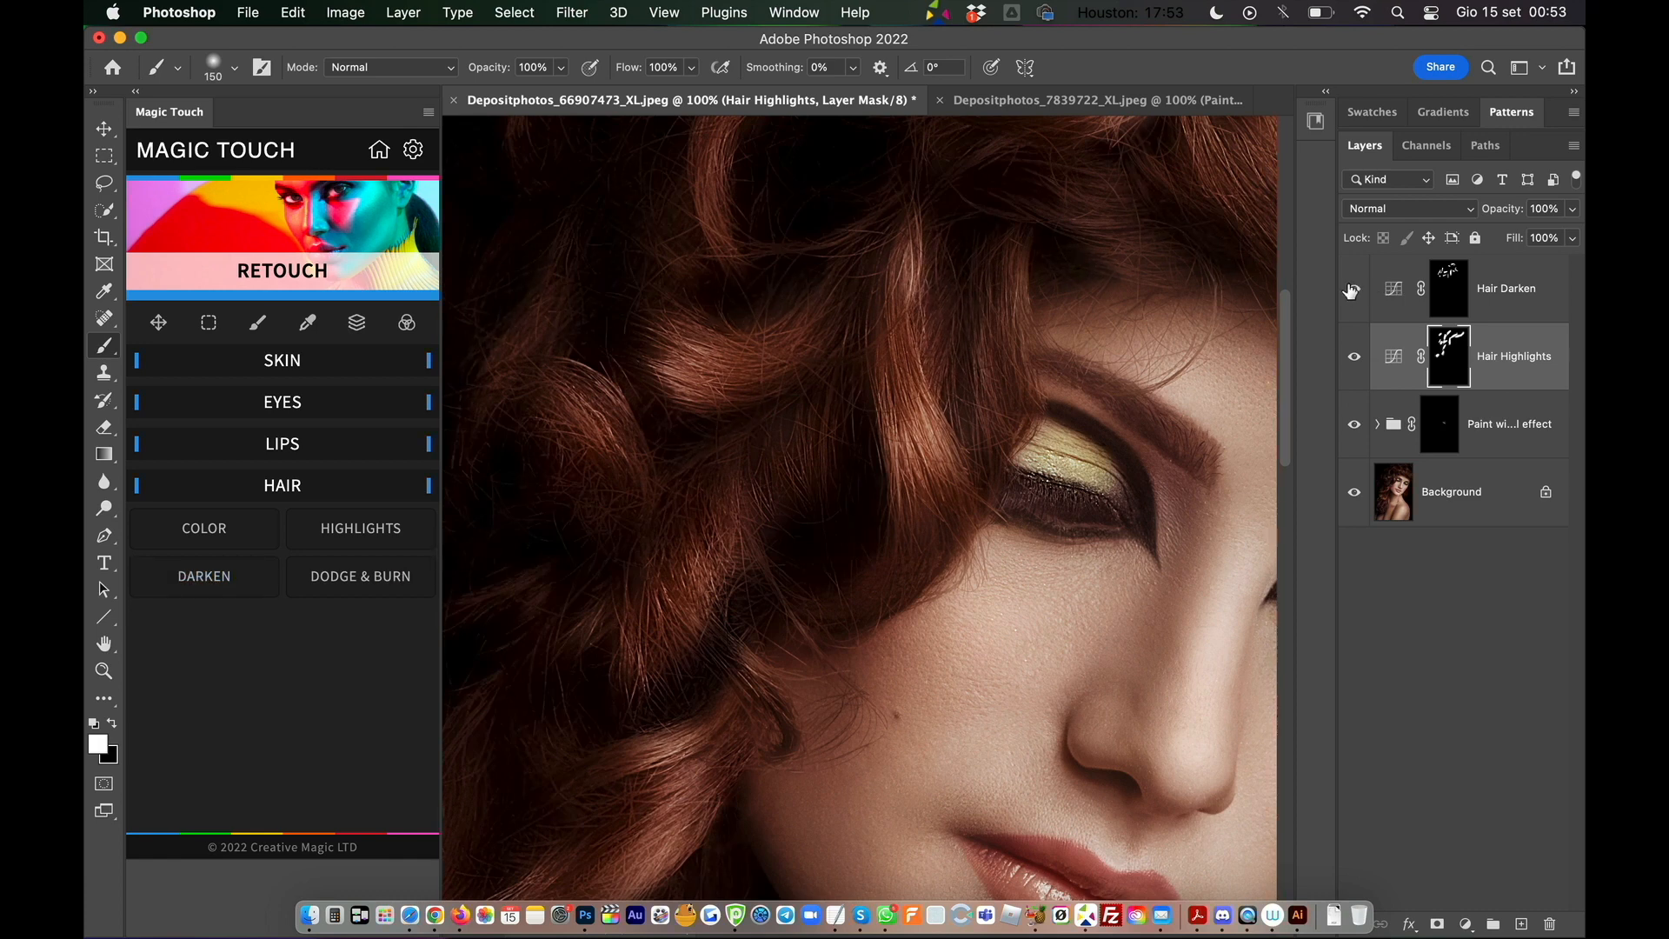